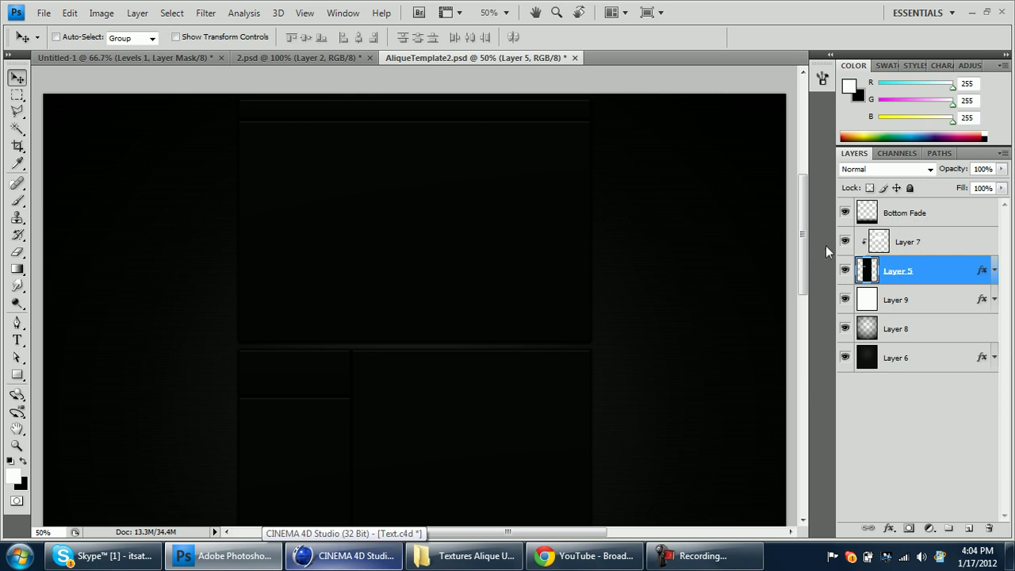
Scroll the AliqueTemplate2 canvas, then bring the CINEMA 4D Text.c4d TUTORIAL scene to the front
mouse_move(803, 244)
left_mouse_down()
mouse_move(812, 370)
mouse_move(796, 219)
mouse_move(802, 260)
mouse_move(800, 220)
mouse_move(803, 252)
mouse_move(800, 242)
left_mouse_up()
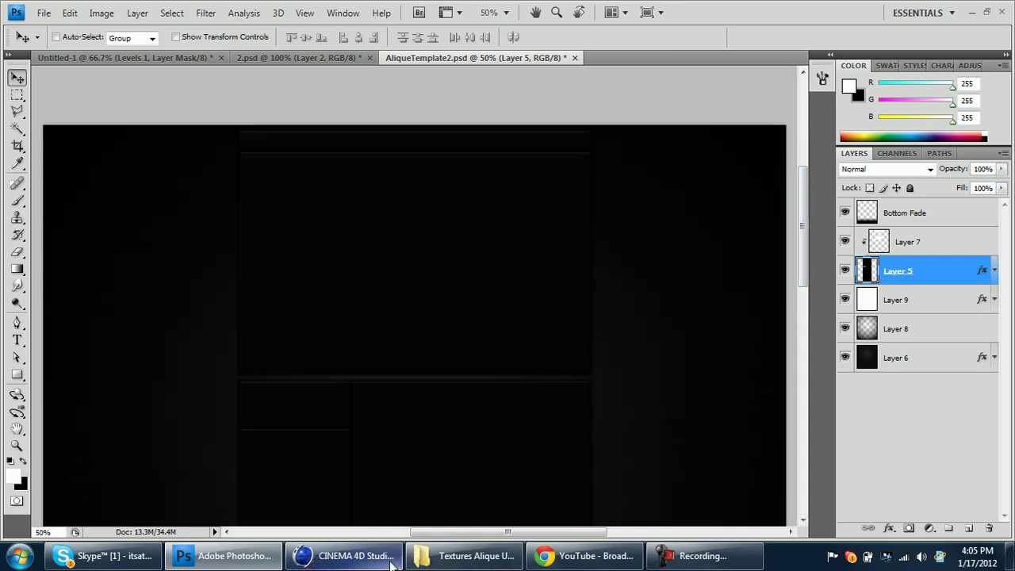
left_click(343, 555)
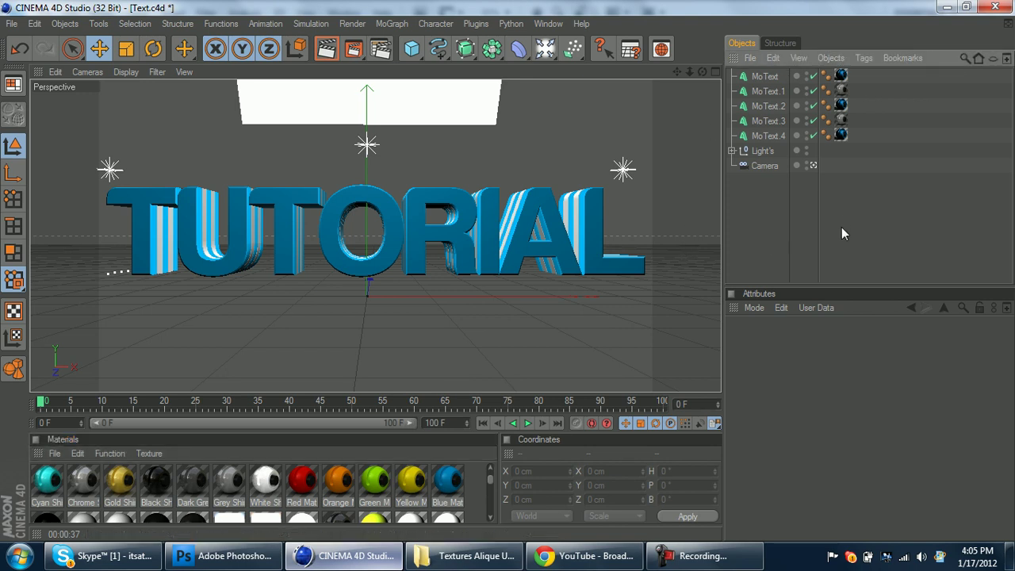
left_click(812, 166)
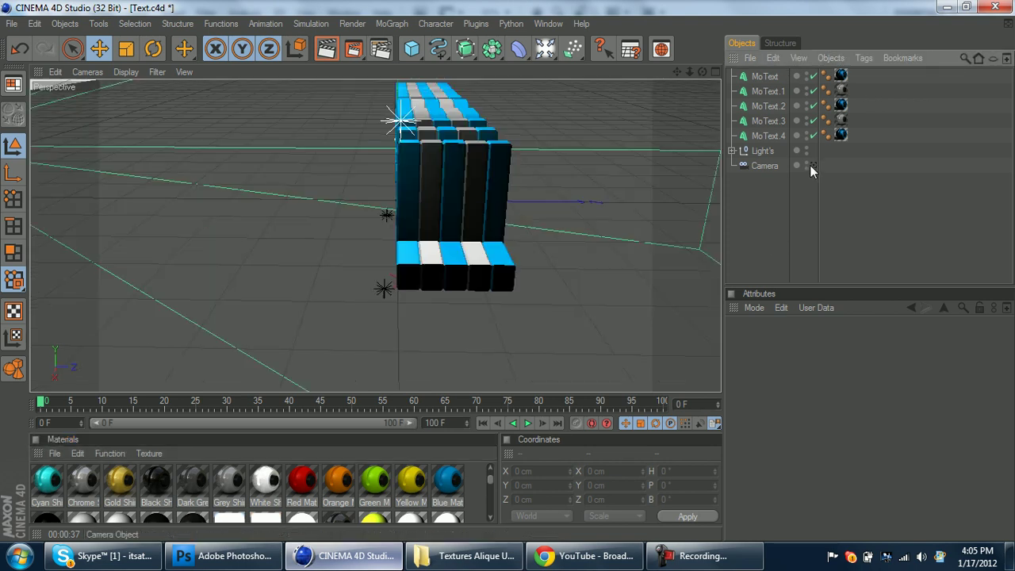
left_click(812, 165)
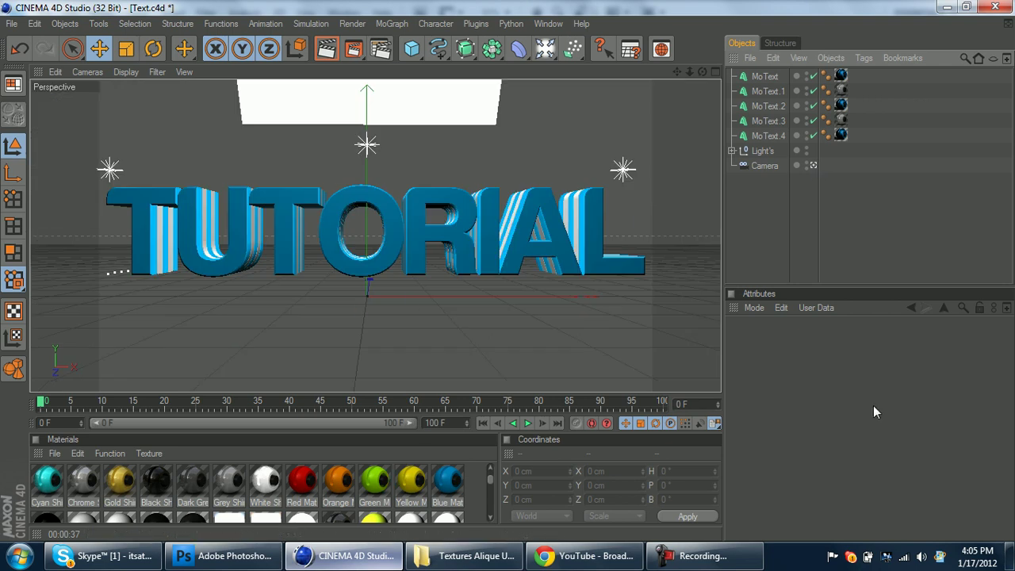
Drag the Tutorial.png render from the desktop into Photoshop to open it as Layer 0
left_click(1009, 555)
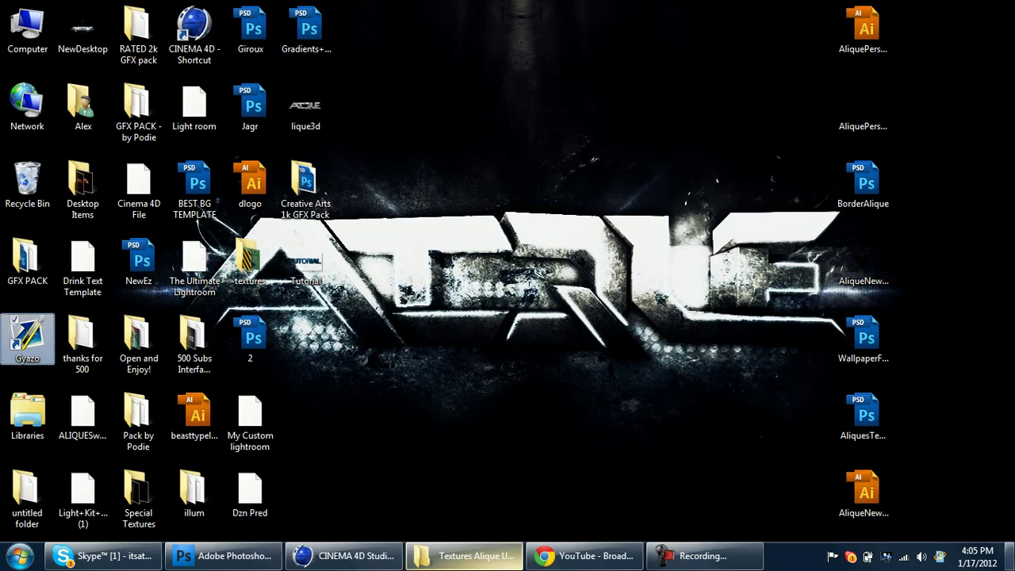
left_click_drag(307, 266, 348, 284)
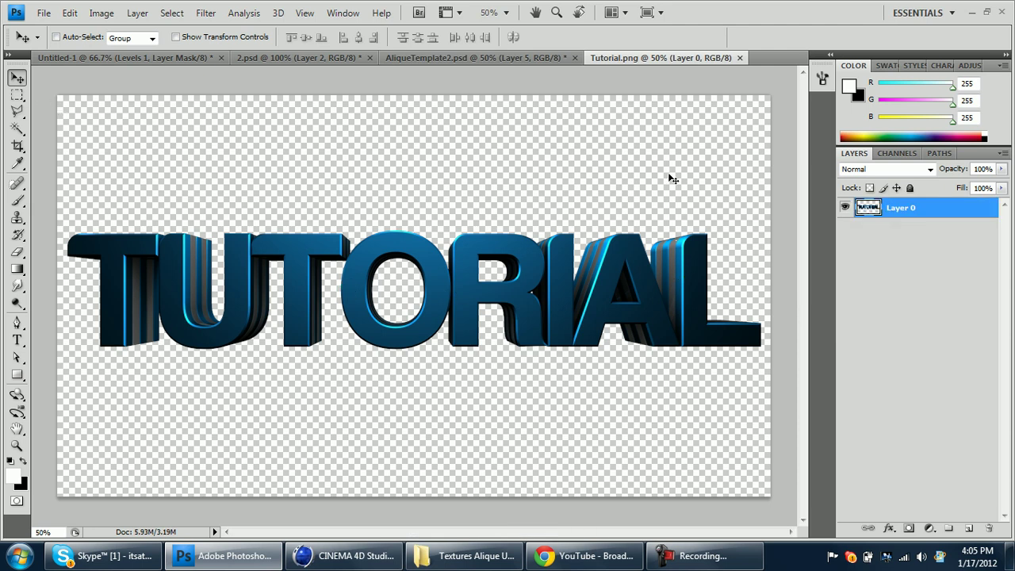
Give Layer 0 an Overlay-mode Gradient Overlay at 125% scale
double_click(983, 204)
left_click(634, 405)
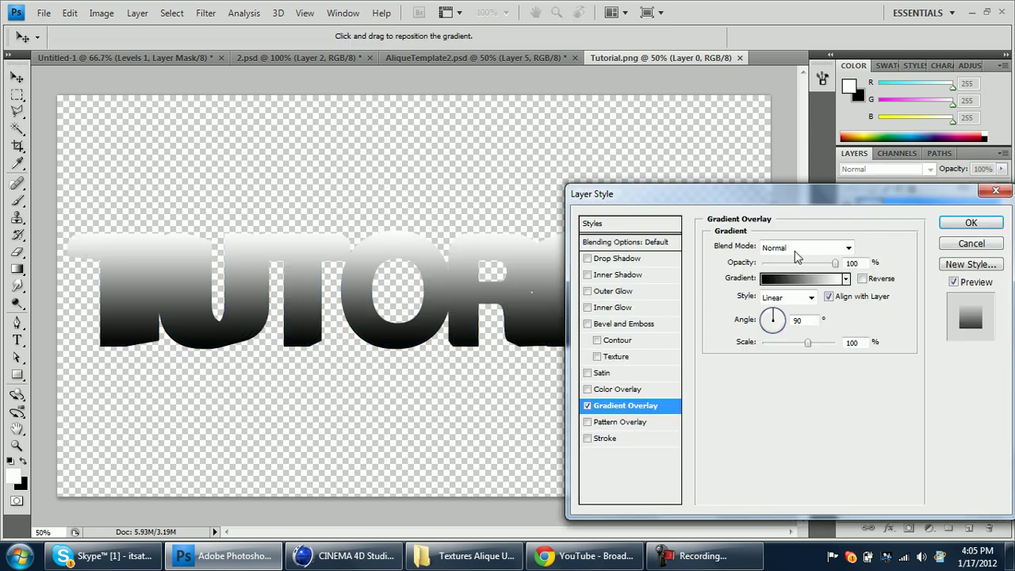
left_click(794, 251)
left_click(786, 187)
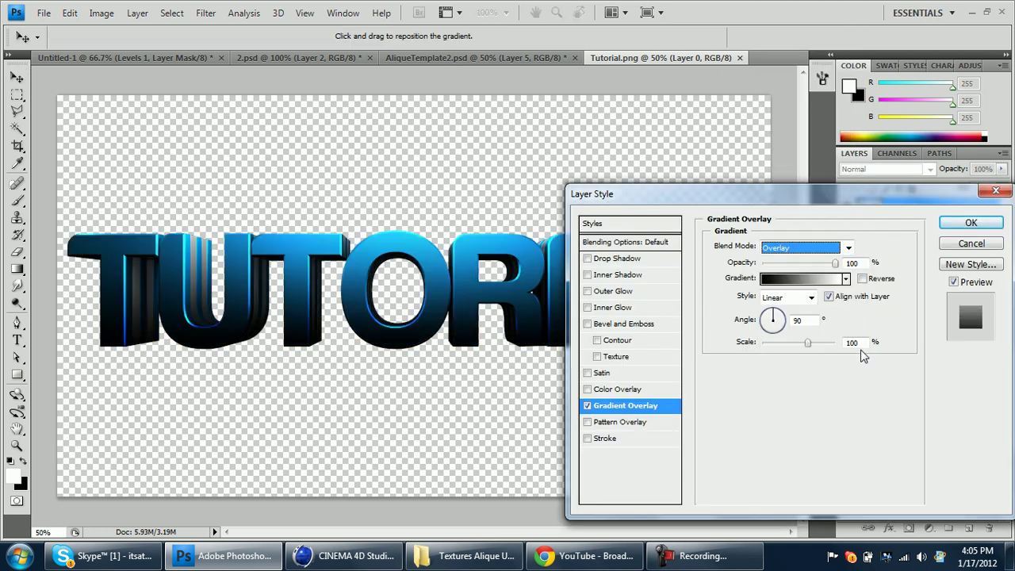
left_click(861, 341)
left_click_drag(801, 341, 821, 342)
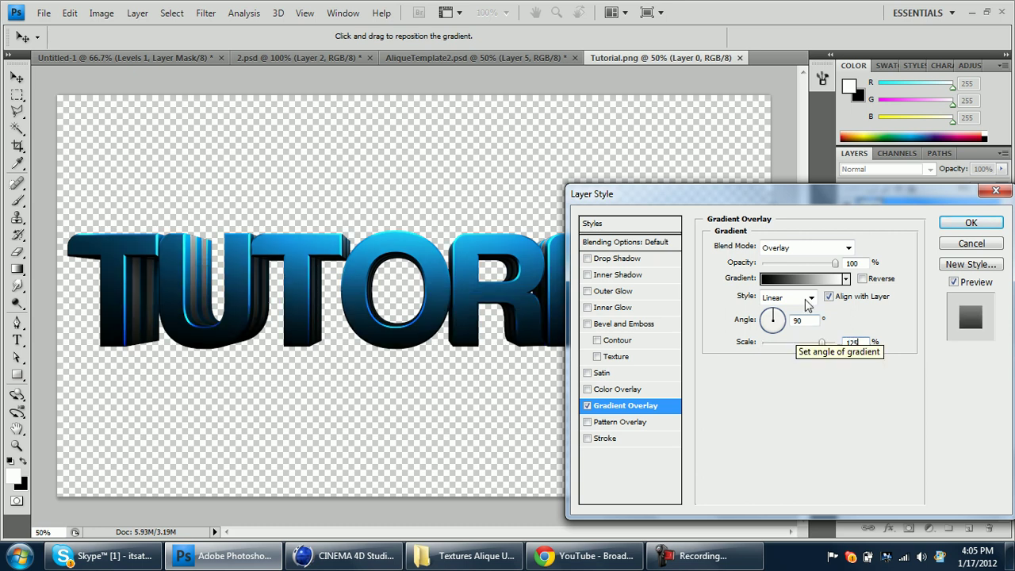
left_click(788, 260)
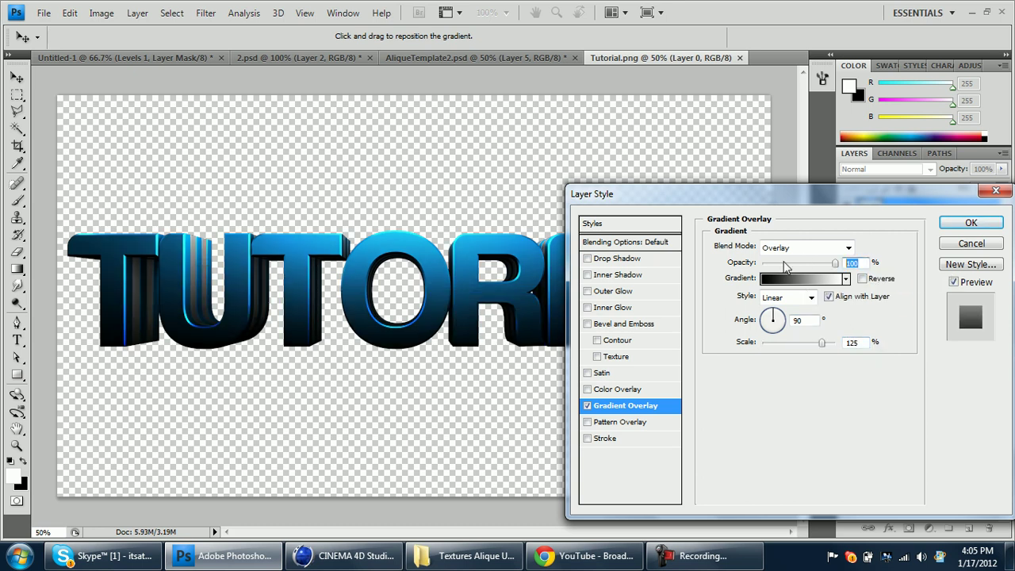
left_click_drag(785, 266, 835, 266)
key("Return")
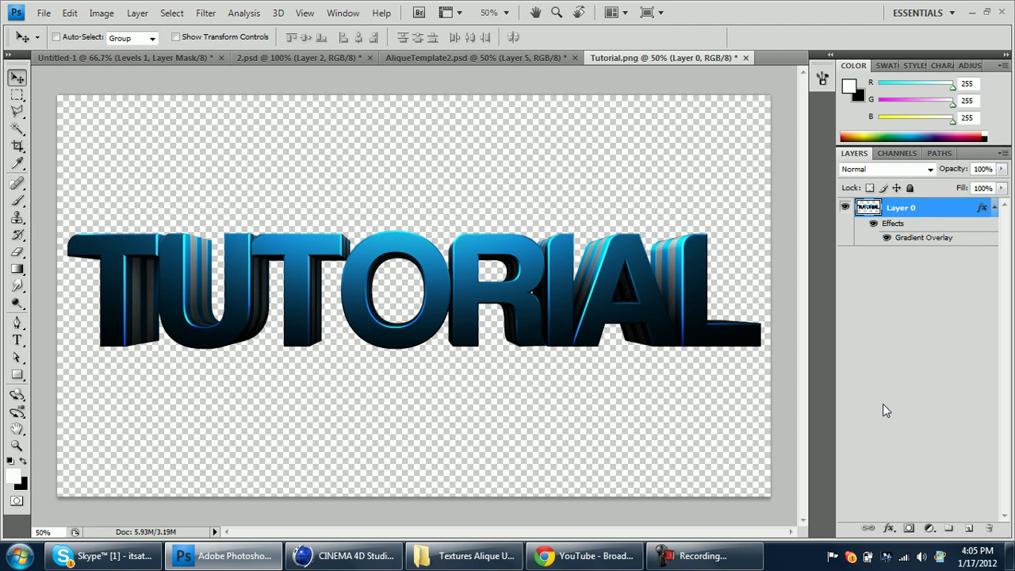
Duplicate Layer 0, merge both into 'Layer 0 copy', and drag it toward the template
left_click_drag(973, 528, 969, 528)
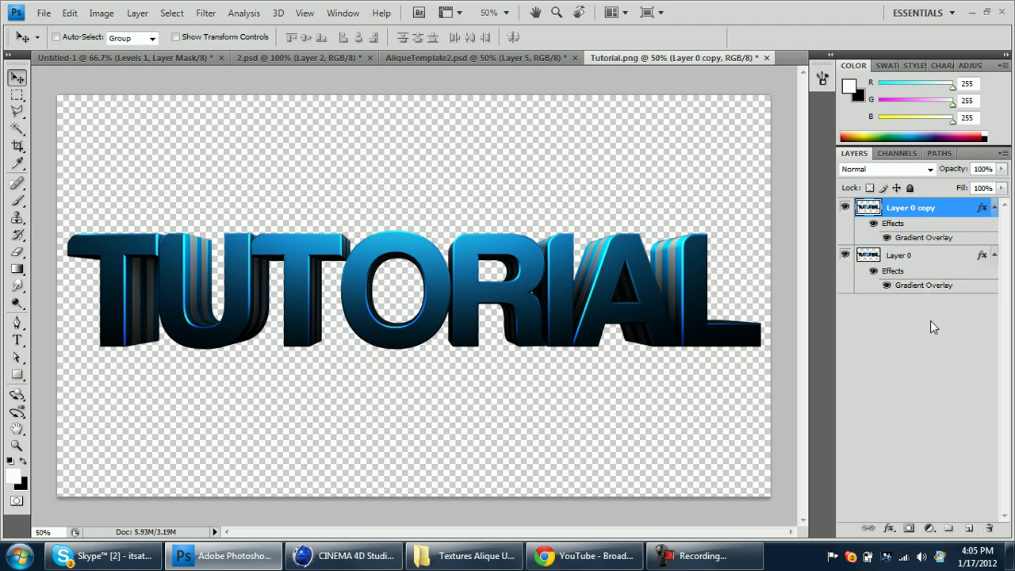
left_click(900, 279, "shift")
key("ctrl+e")
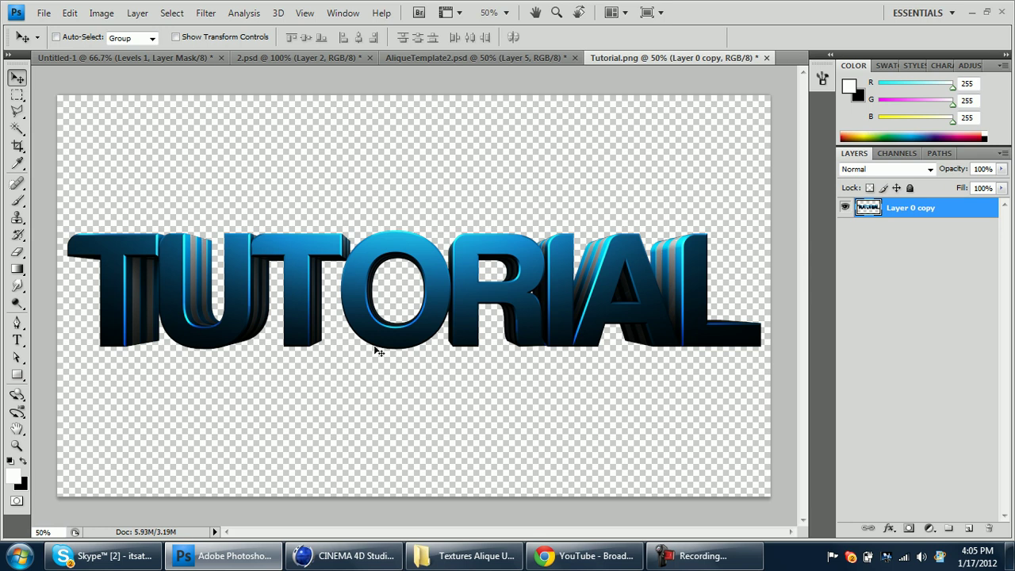
left_click_drag(394, 339, 403, 181)
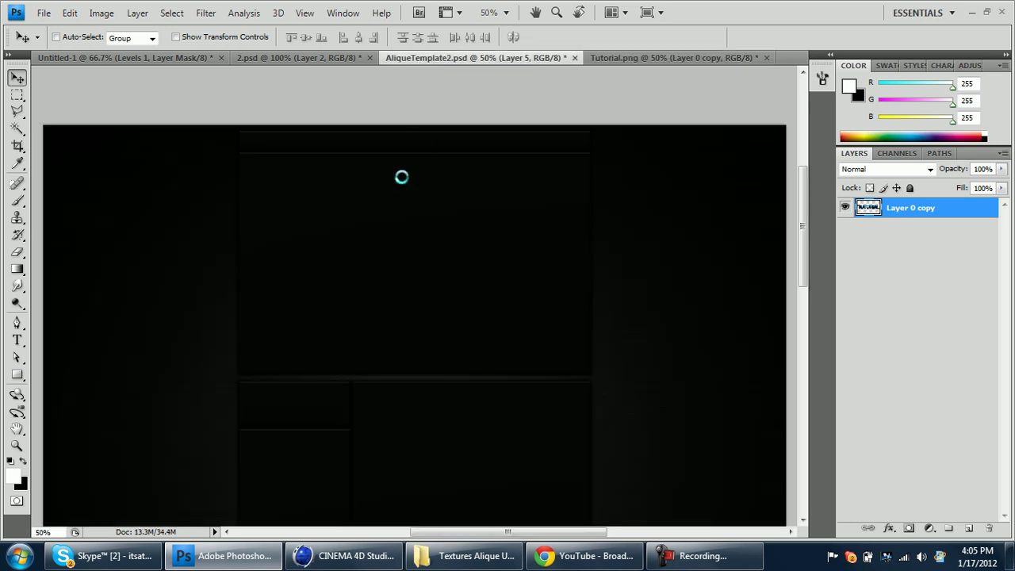
Place the text layer below Layer 5, shrink it to about 65%, and rotate it vertical
left_click_drag(911, 275, 924, 321)
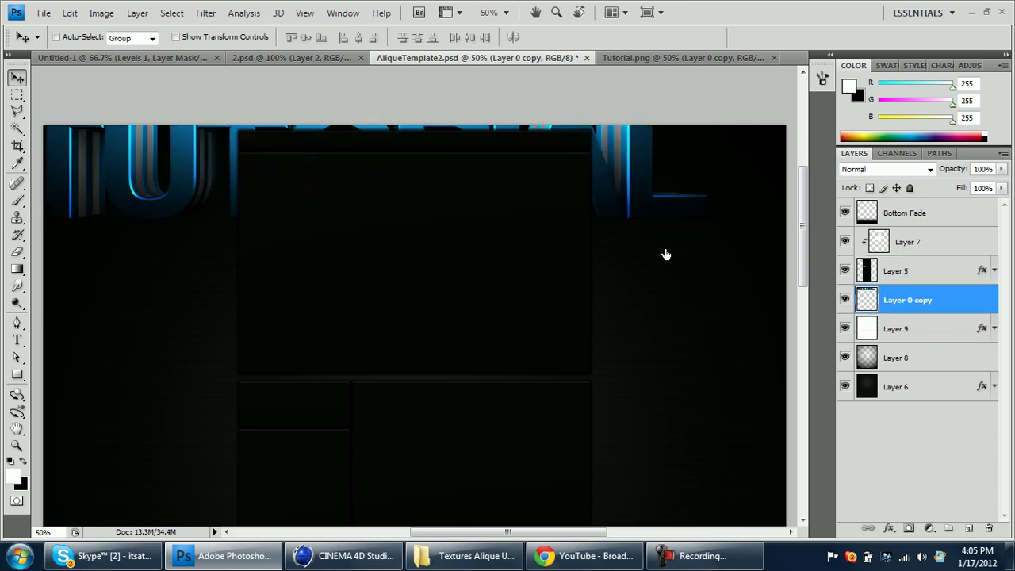
key("ctrl+t")
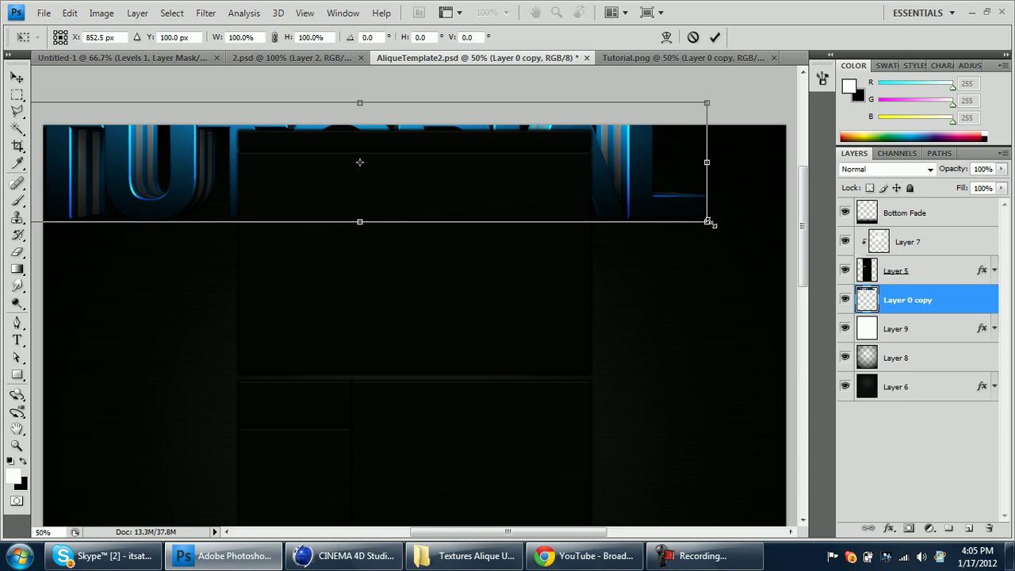
left_click_drag(708, 223, 590, 185)
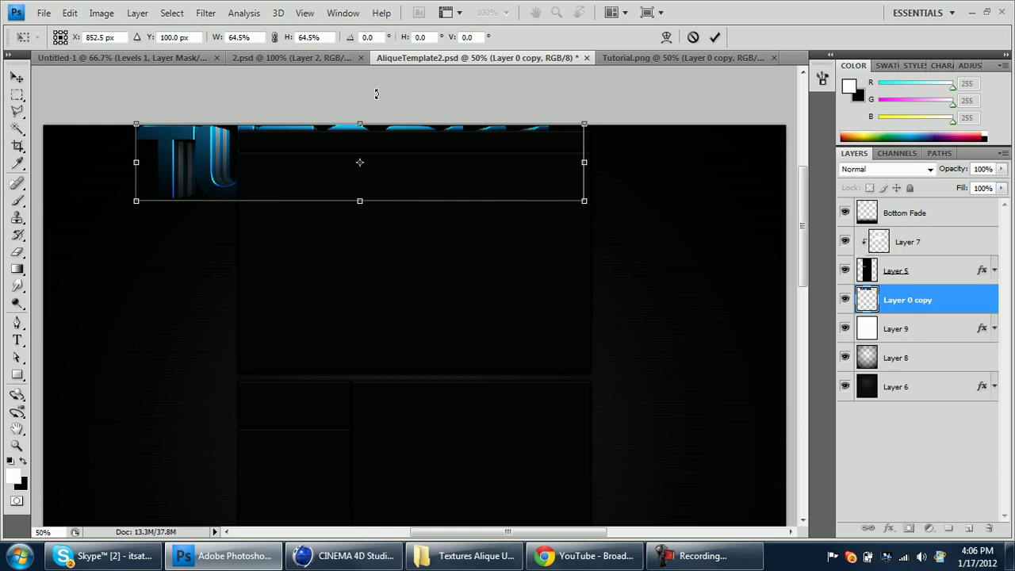
mouse_move(376, 95)
left_mouse_down()
mouse_move(349, 89)
mouse_move(363, 96)
left_mouse_up()
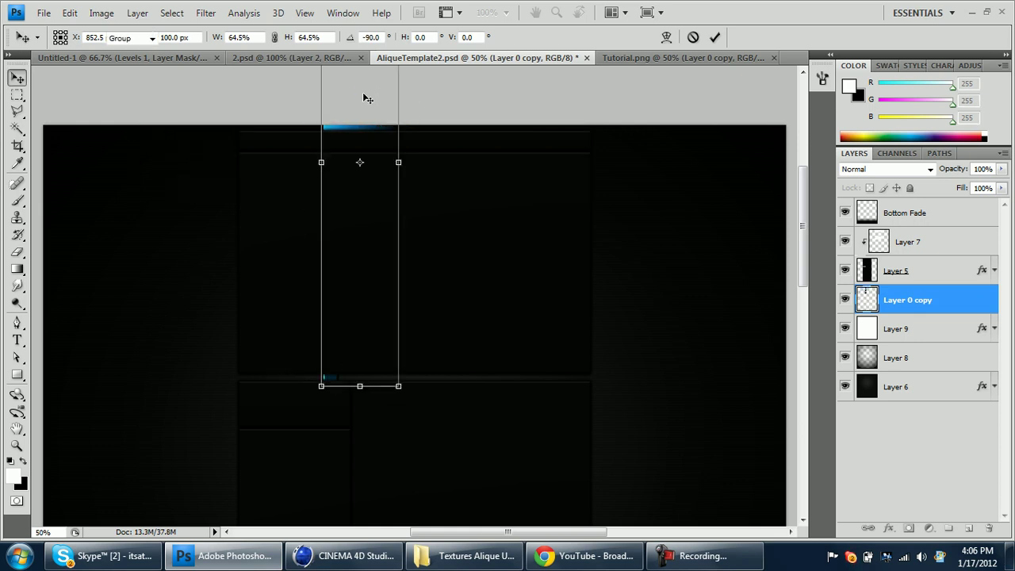
key("Return")
Position the vertical TUTORIAL text on the template's left side and set its opacity to 5%
left_click_drag(803, 252, 806, 297)
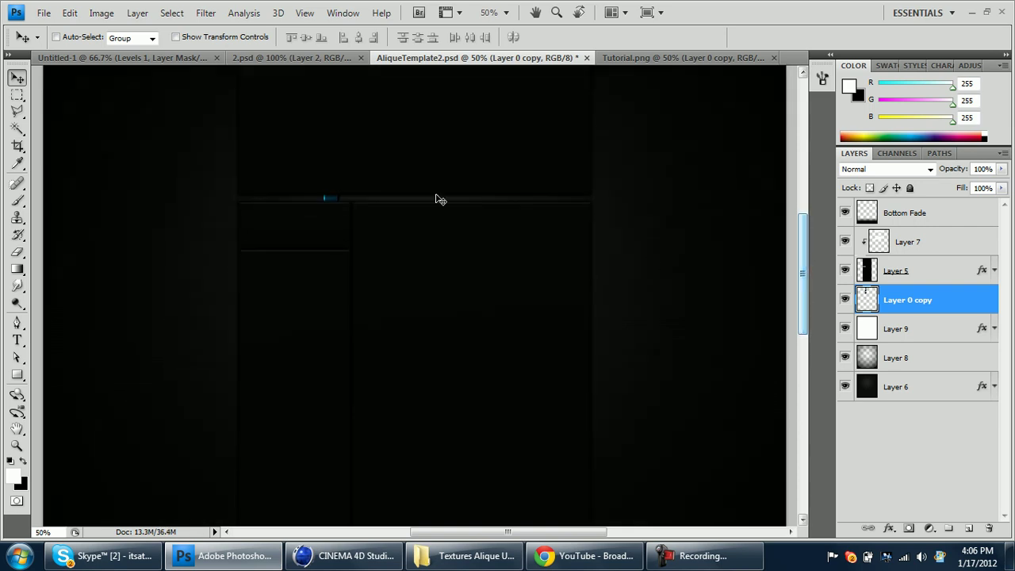
left_click_drag(235, 316, 206, 386)
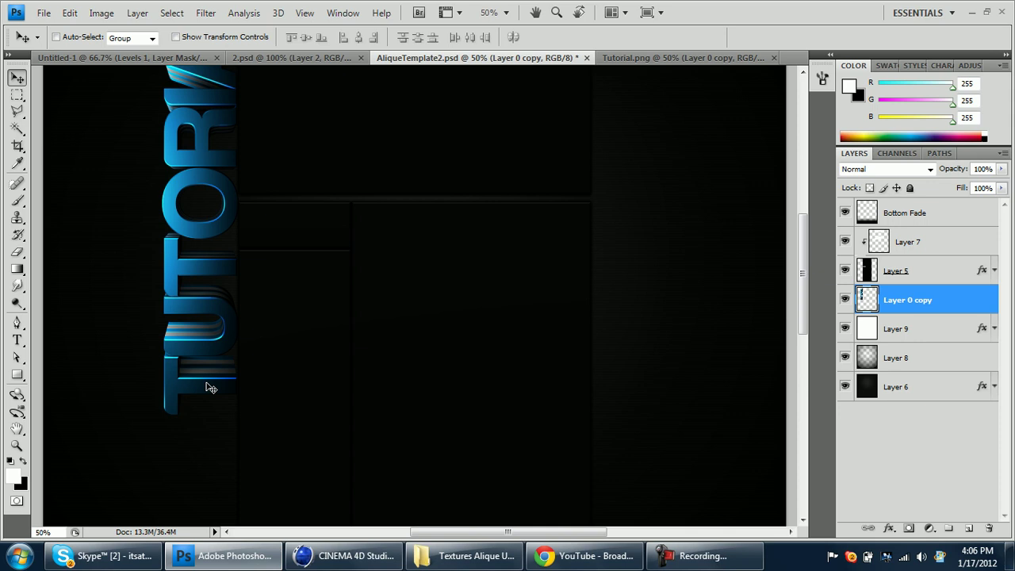
key("ctrl+minus")
left_click_drag(264, 348, 270, 365)
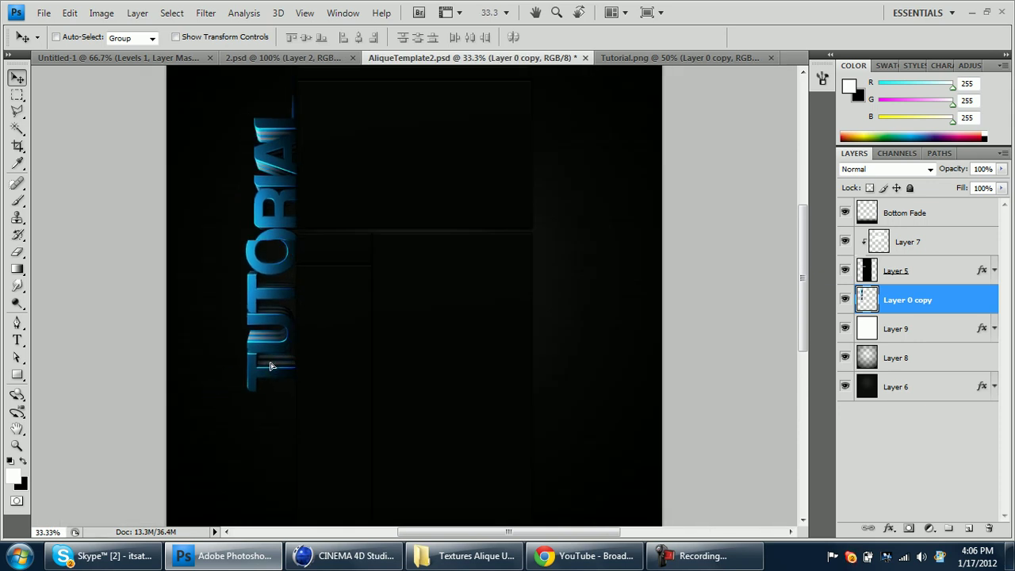
left_click(983, 169)
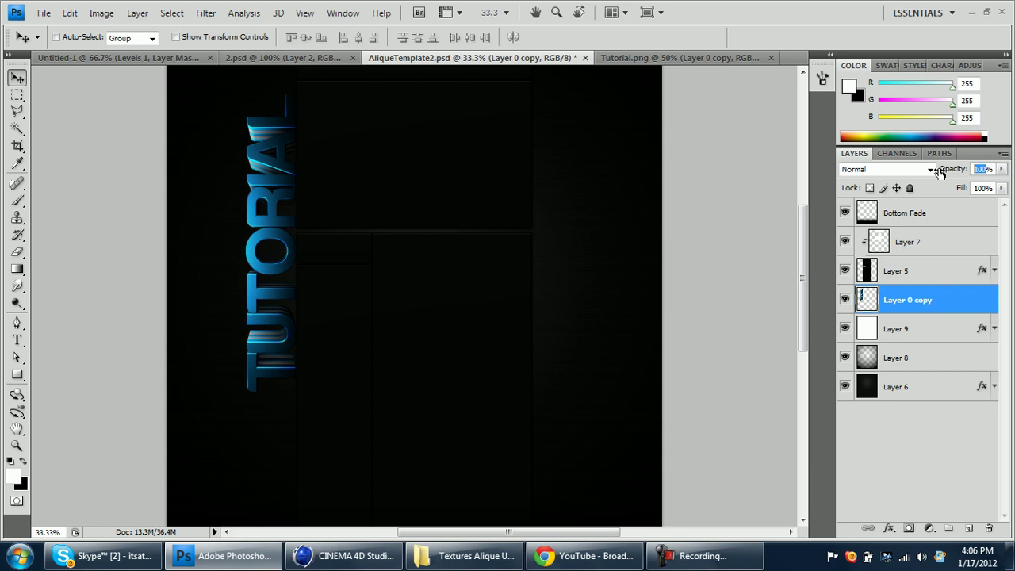
type("5")
key("Return")
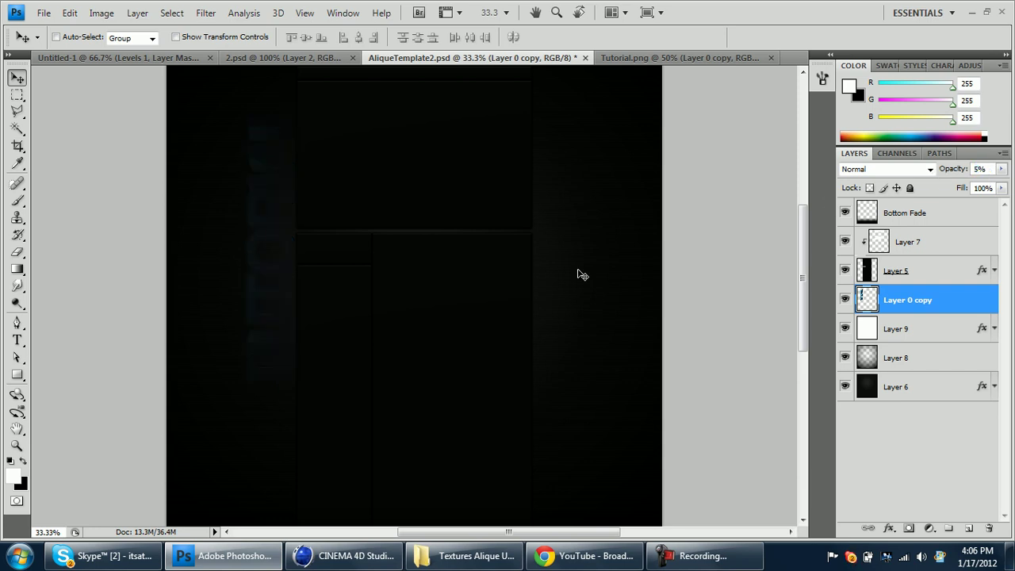
Duplicate the faded text as Layer 0 copy 2 at 100% opacity, shrunk to 58.6%
key("ctrl+j")
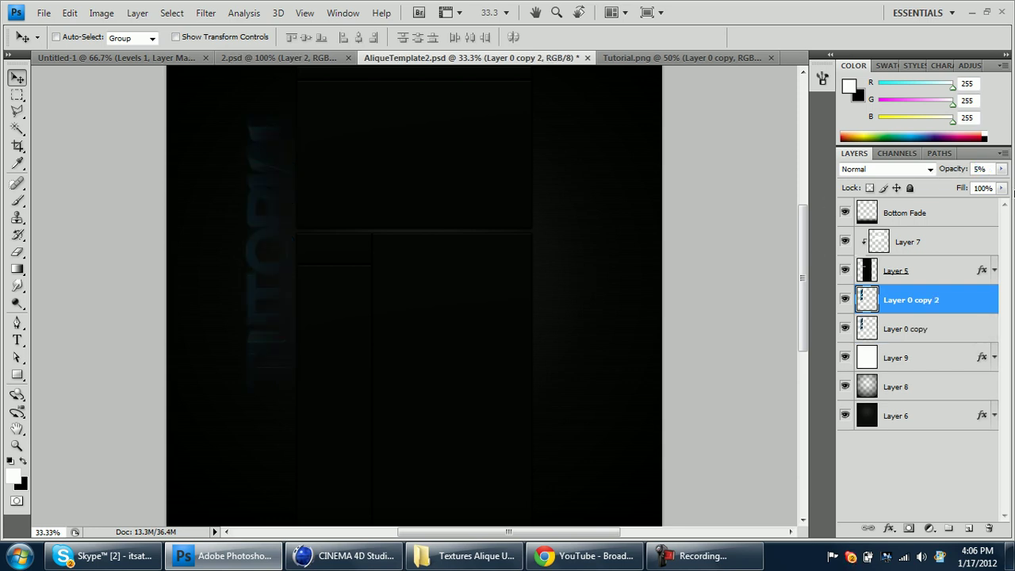
key("0")
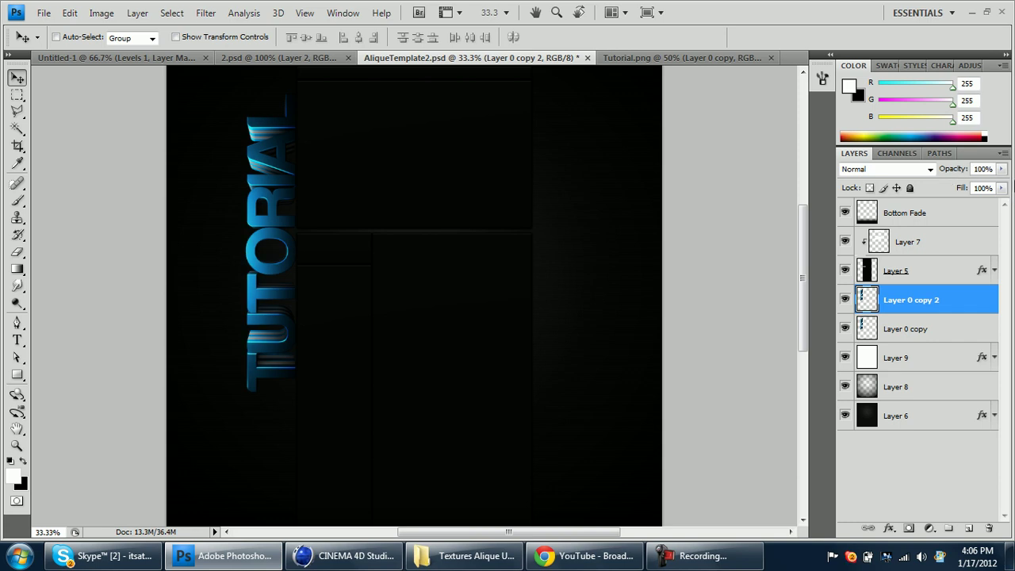
key("ctrl+t")
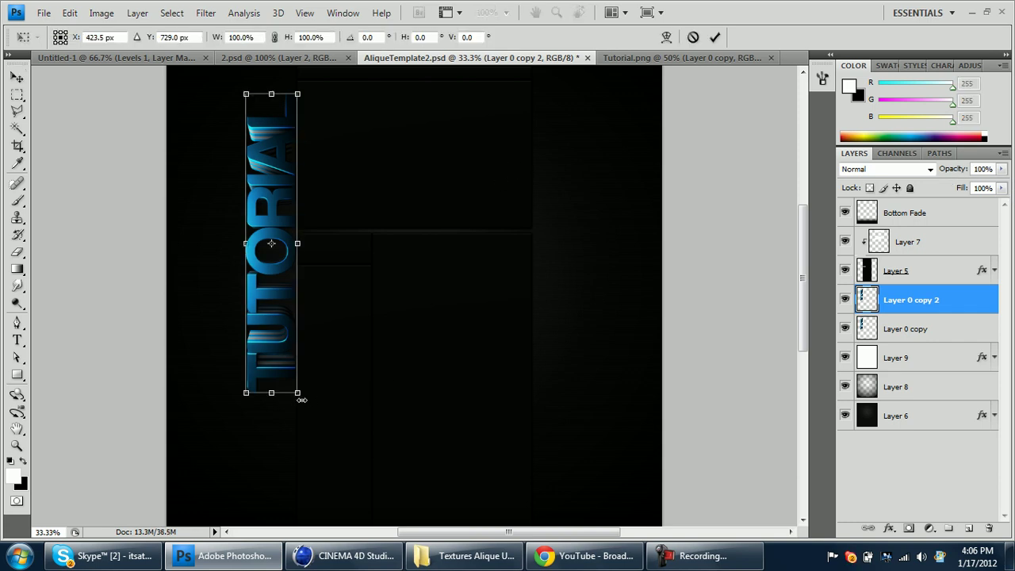
left_click_drag(301, 398, 301, 395)
left_click_drag(287, 336, 289, 339)
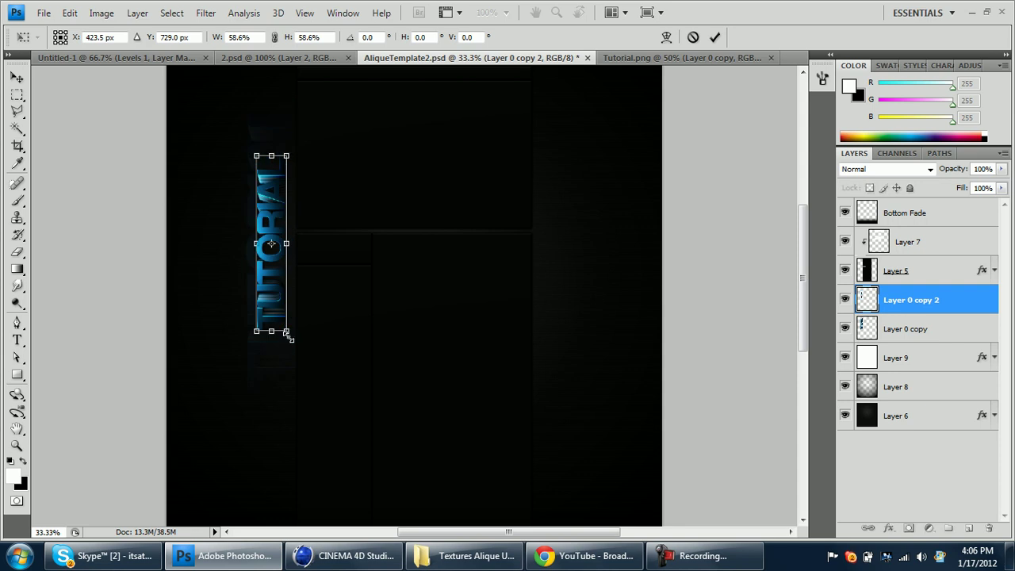
key("Return")
key("ctrl+plus")
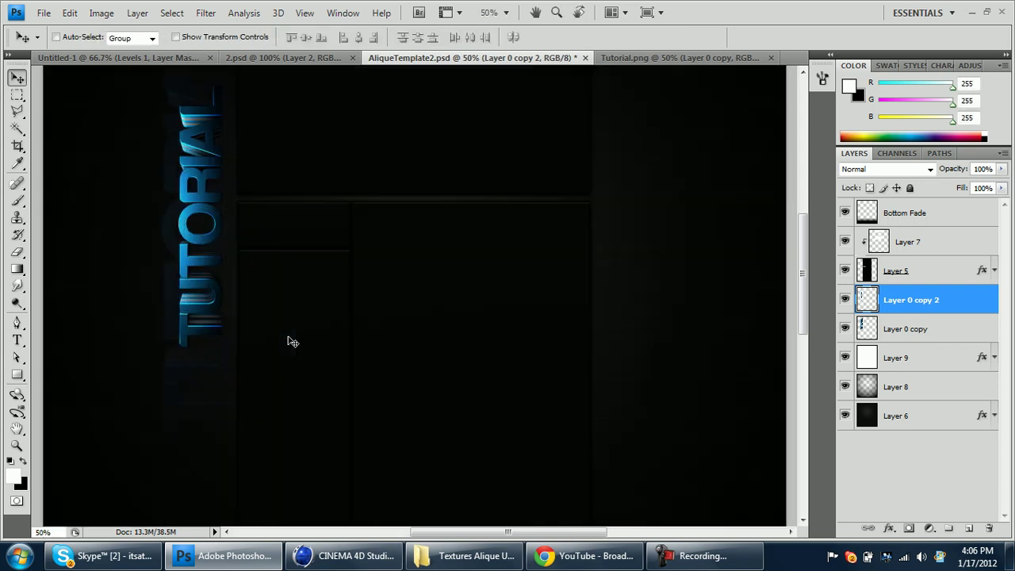
key("ctrl+plus")
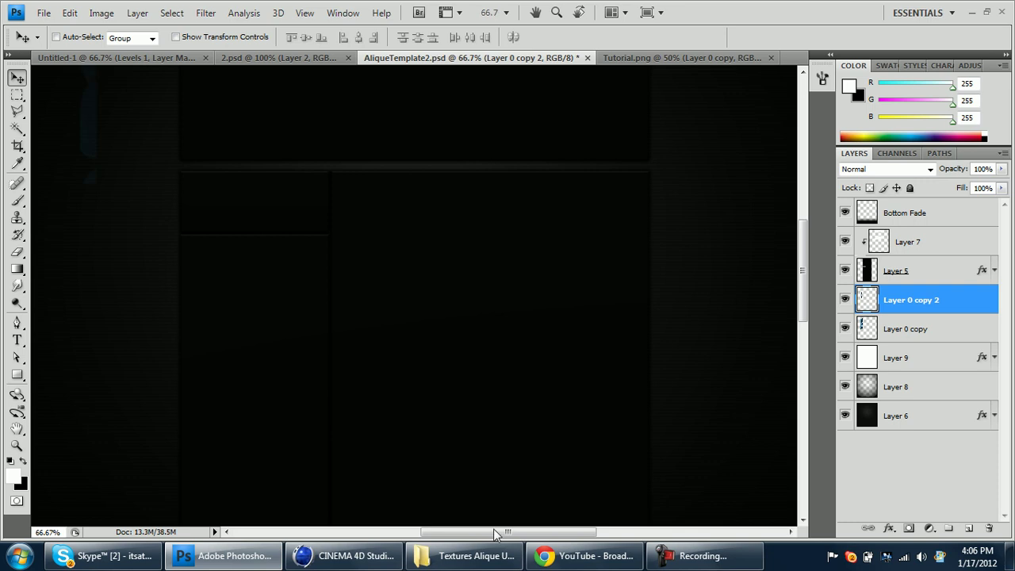
In Skype, copy the gyazo link's location from the #ZA InTheZoneArts group chat
left_click(131, 557)
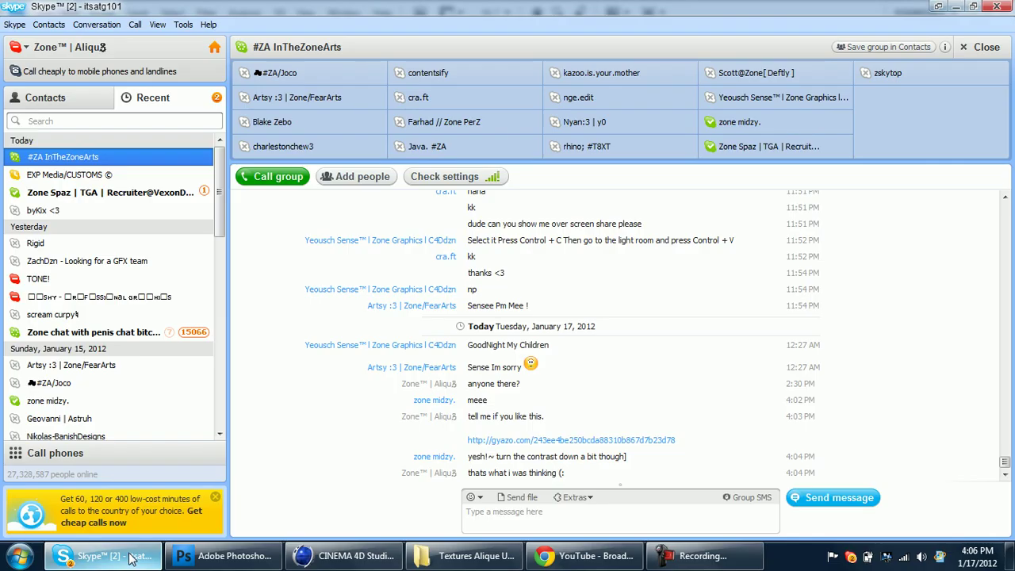
left_click(118, 192)
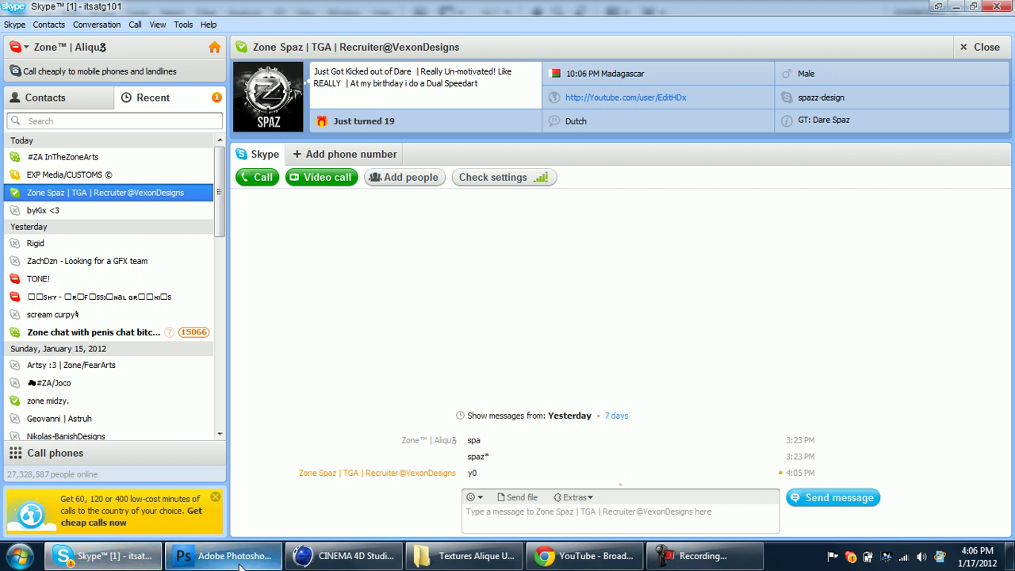
left_click(101, 157)
right_click(603, 441)
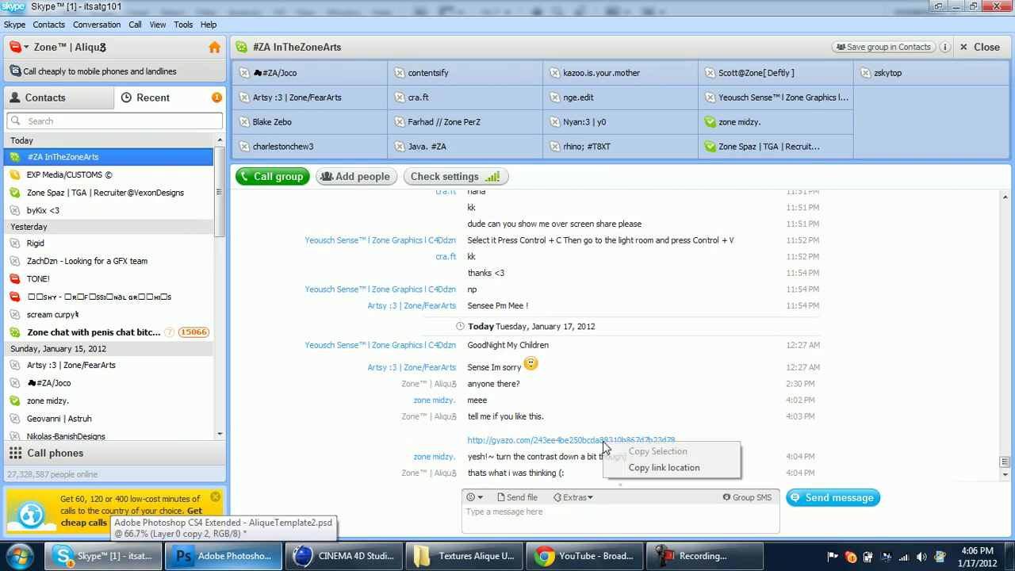
left_click(644, 468)
Send the contact 'you like this?' followed by the pasted gyazo link
left_click(127, 192)
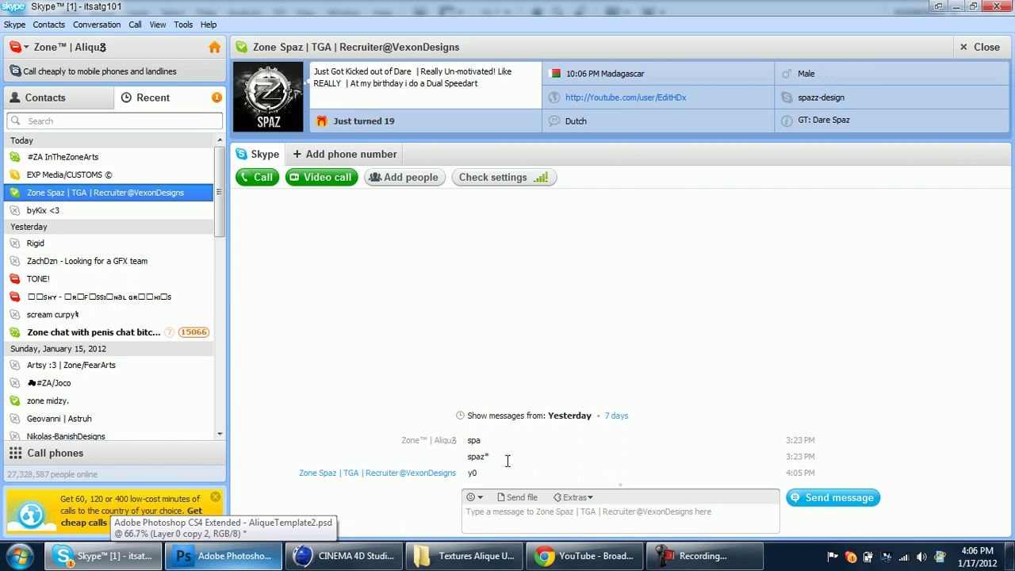
left_click(578, 515)
type("you")
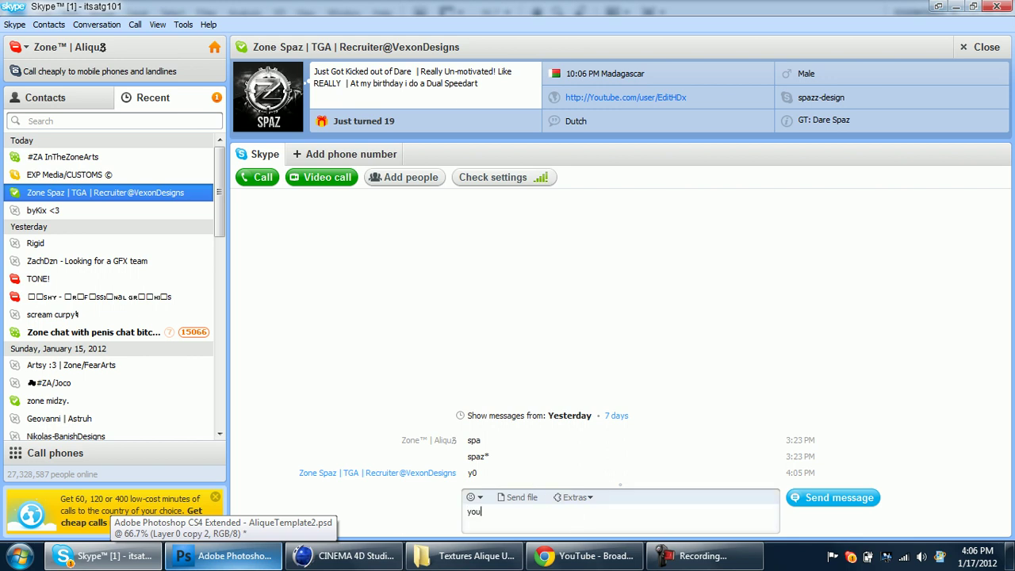
type(" like this")
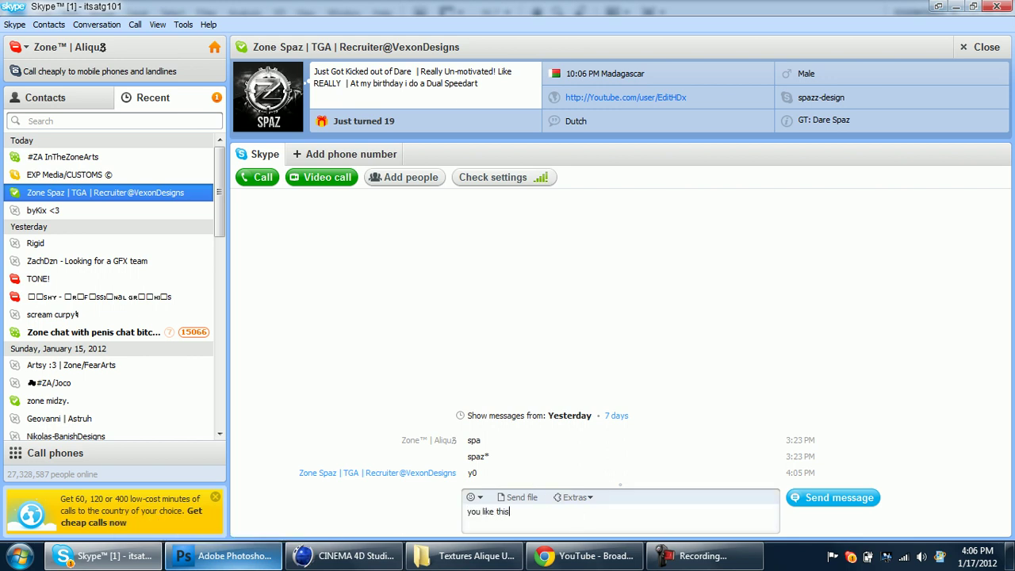
type("?")
key("Return")
key("ctrl+v")
key("Return")
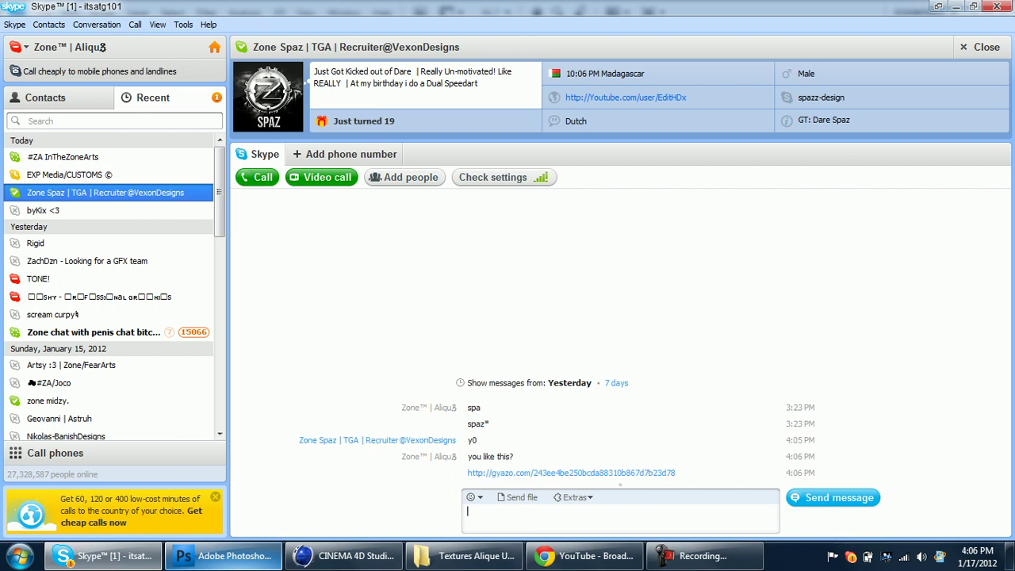
Nudge the TUTORIAL copy right, move Layer 0 copy 2 below Bottom Fade, and open its Layer Style
left_click(226, 555)
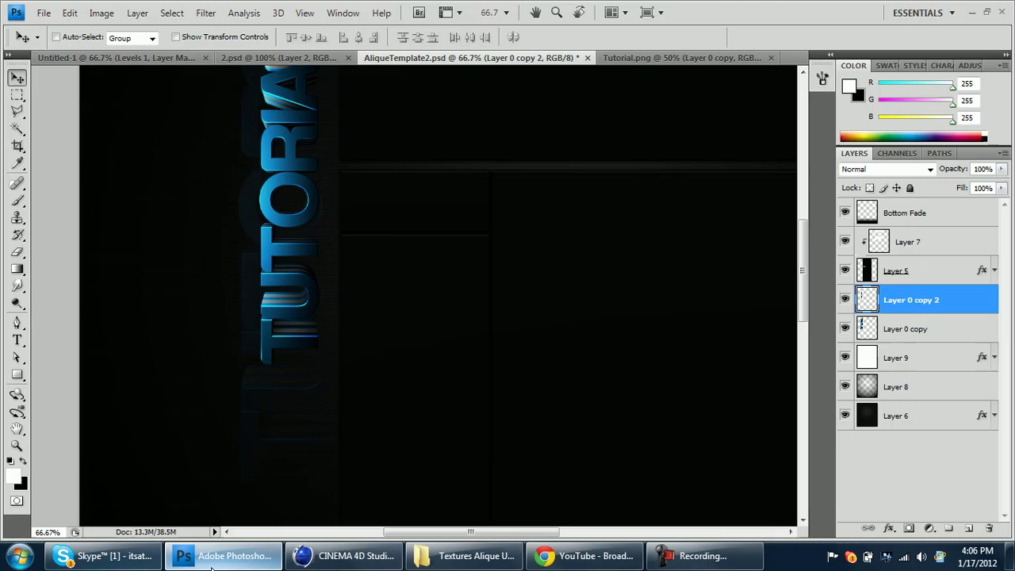
left_click_drag(802, 276, 802, 249)
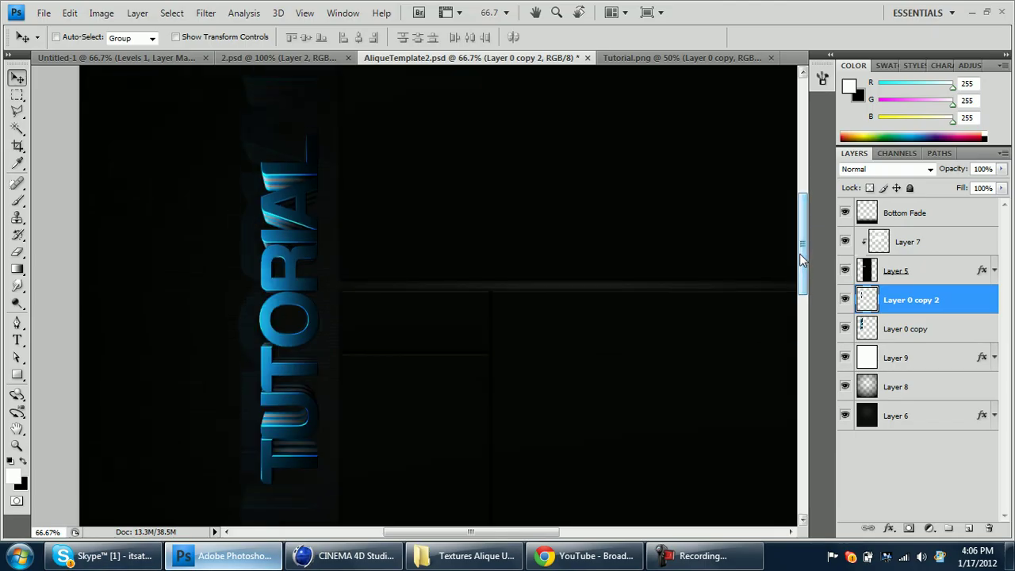
left_click_drag(403, 260, 412, 258)
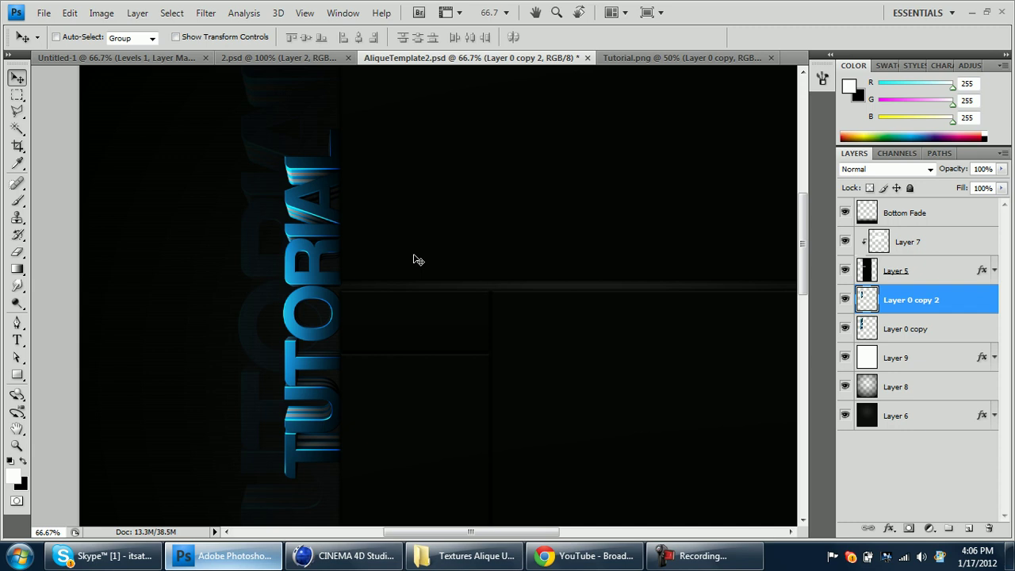
left_click_drag(902, 305, 891, 243)
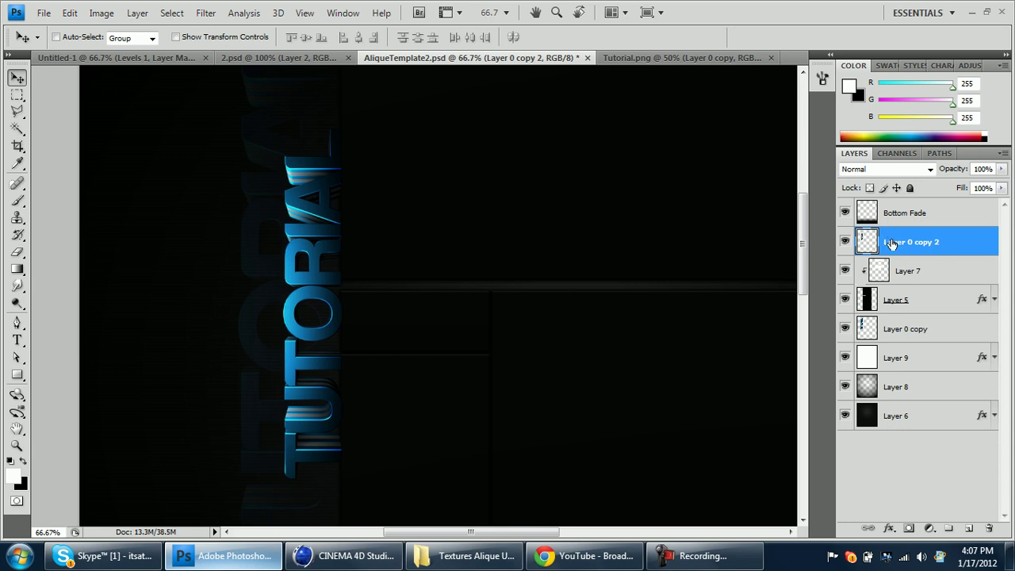
key("h")
double_click(951, 242)
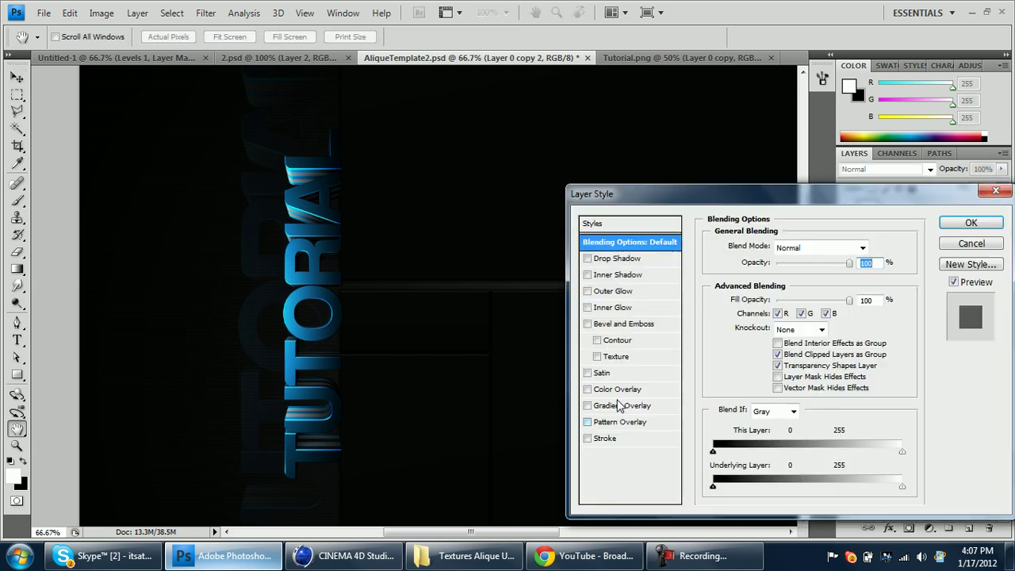
Add a faint Overlay Gradient Overlay at 180° angle and 150% scale
left_click(625, 405)
left_click(761, 326)
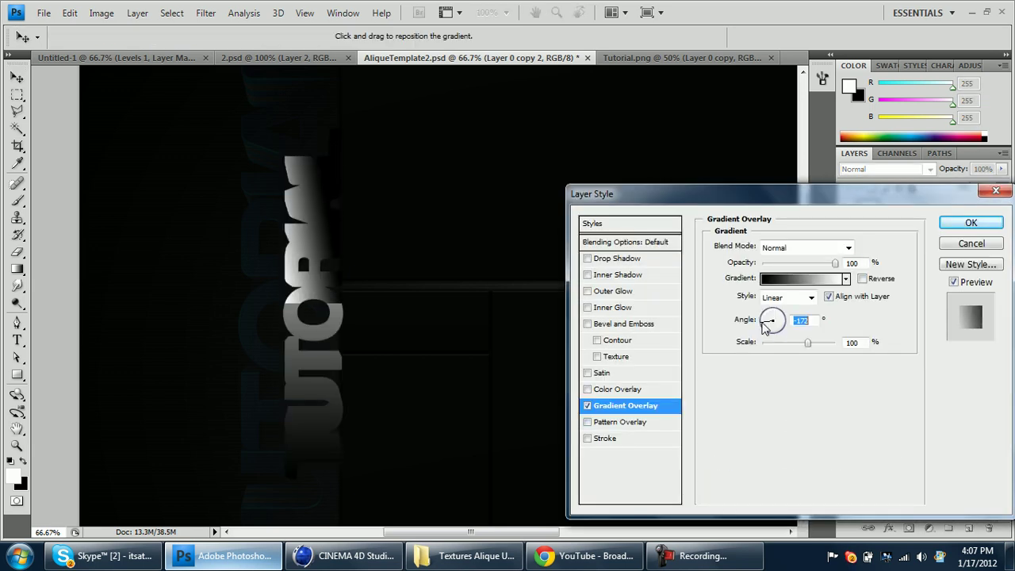
left_click_drag(760, 322, 761, 319)
left_click(805, 247)
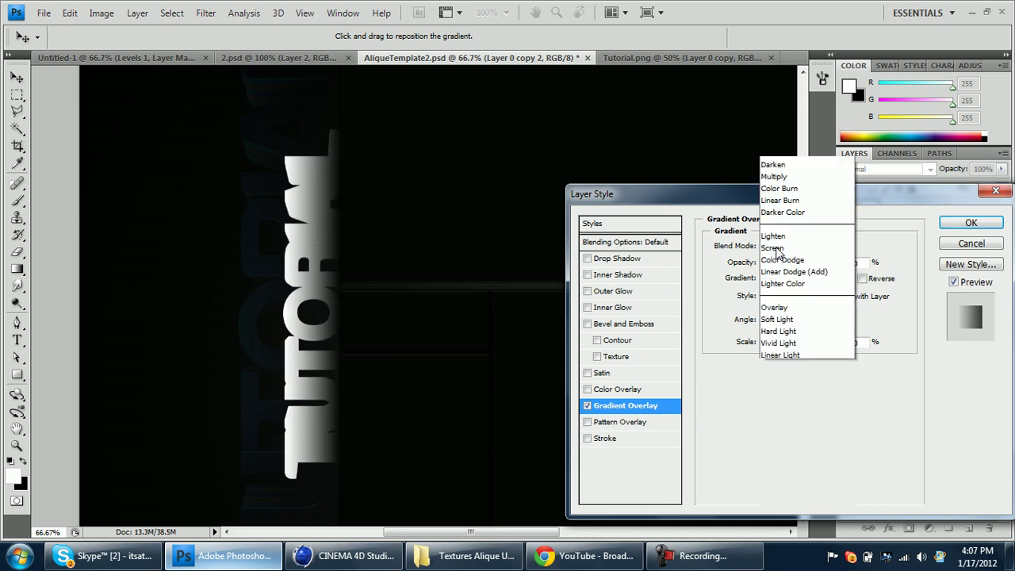
left_click(772, 188)
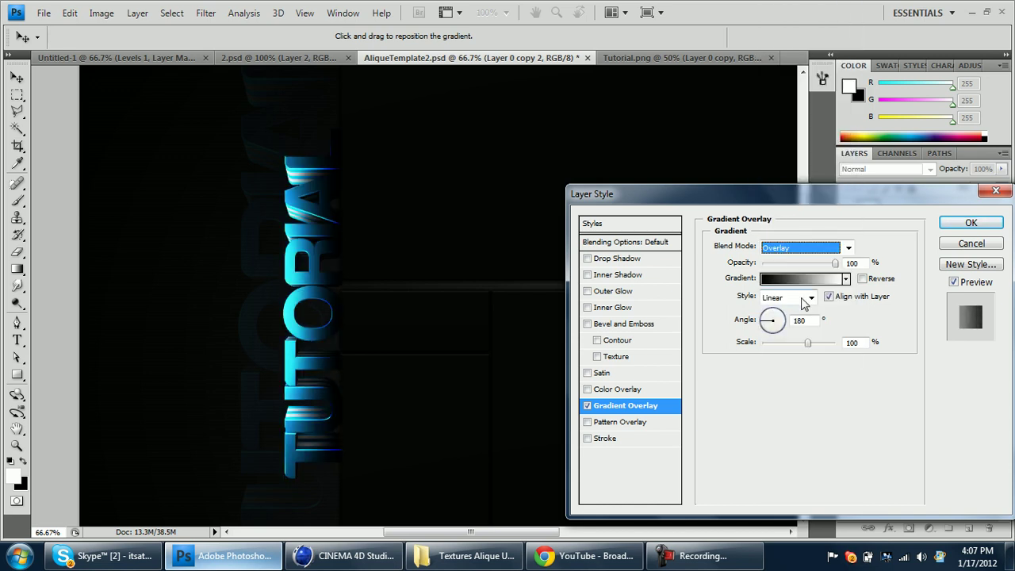
left_click_drag(807, 343, 848, 347)
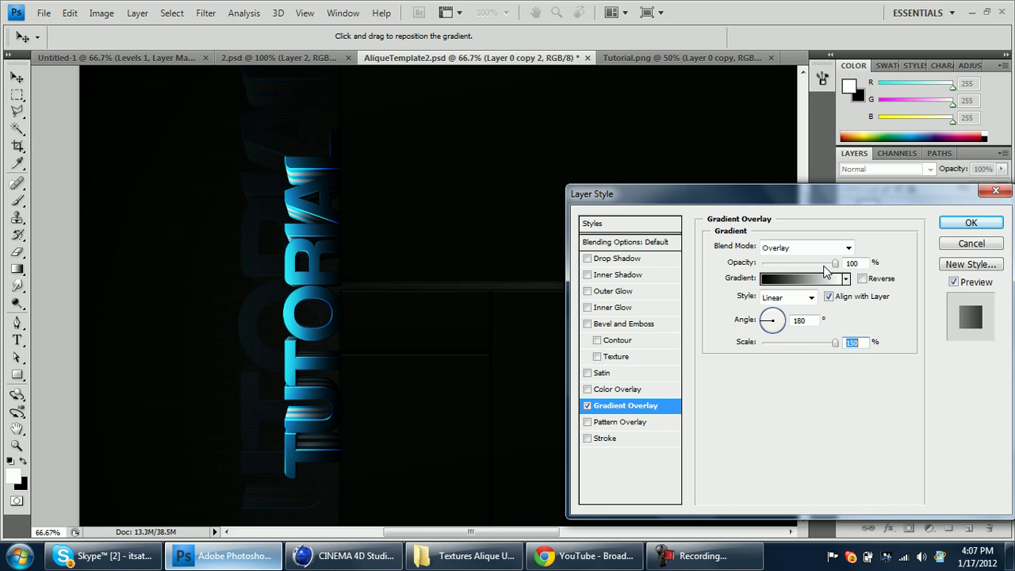
left_click_drag(779, 264, 774, 263)
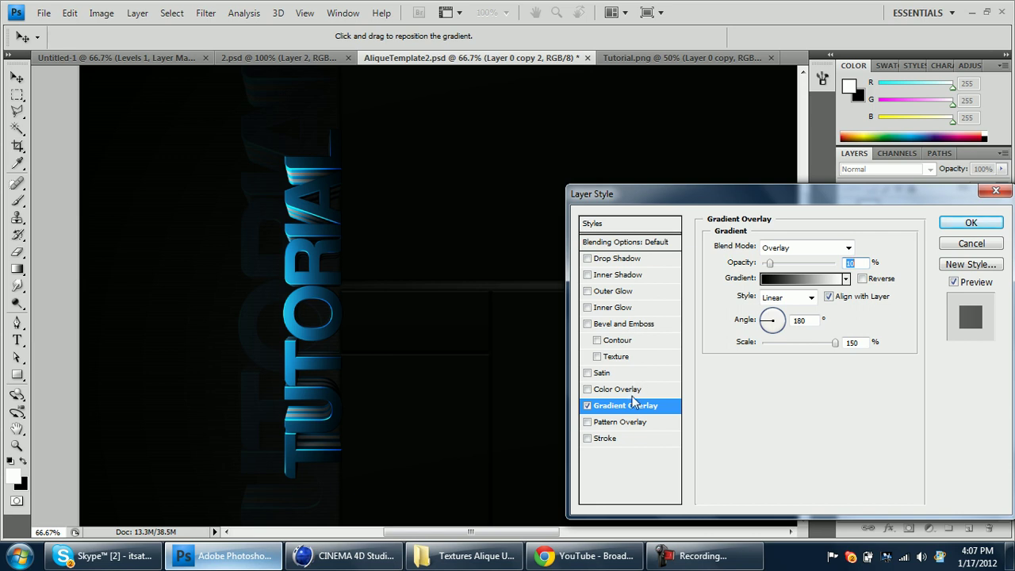
Add a drop shadow with distance 0 and spread 15
left_click(608, 262)
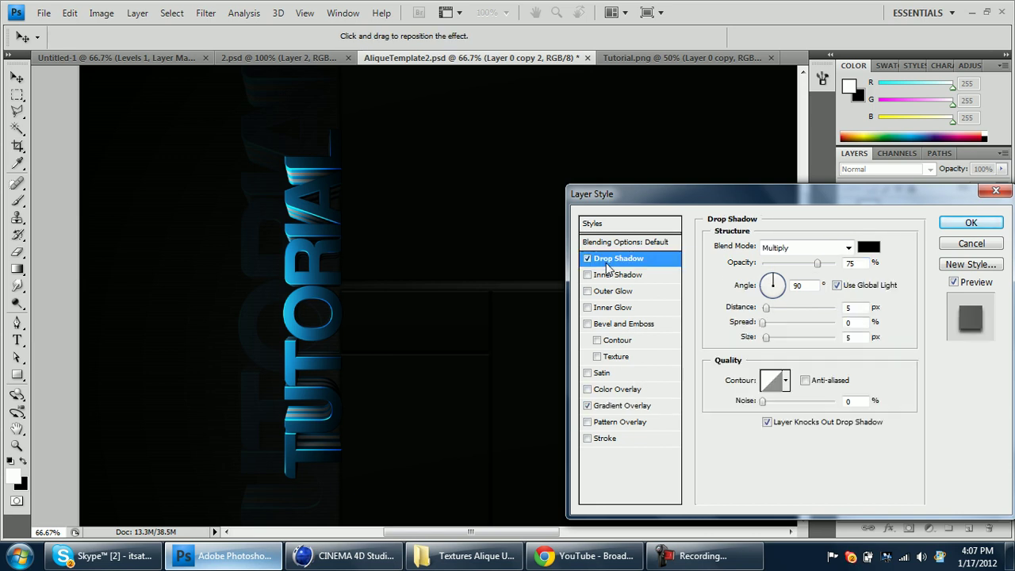
left_click_drag(767, 311, 717, 313)
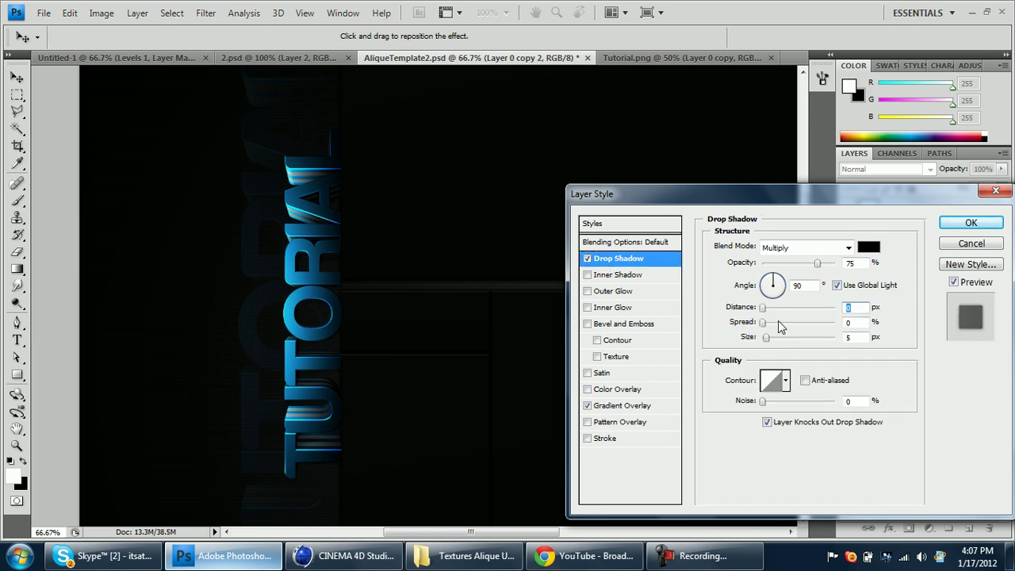
key("Tab")
type("15")
key("Tab")
Finish the shadow size, apply the style, and duplicate the layer as Layer 0 copy 3 below copy 2
type("2")
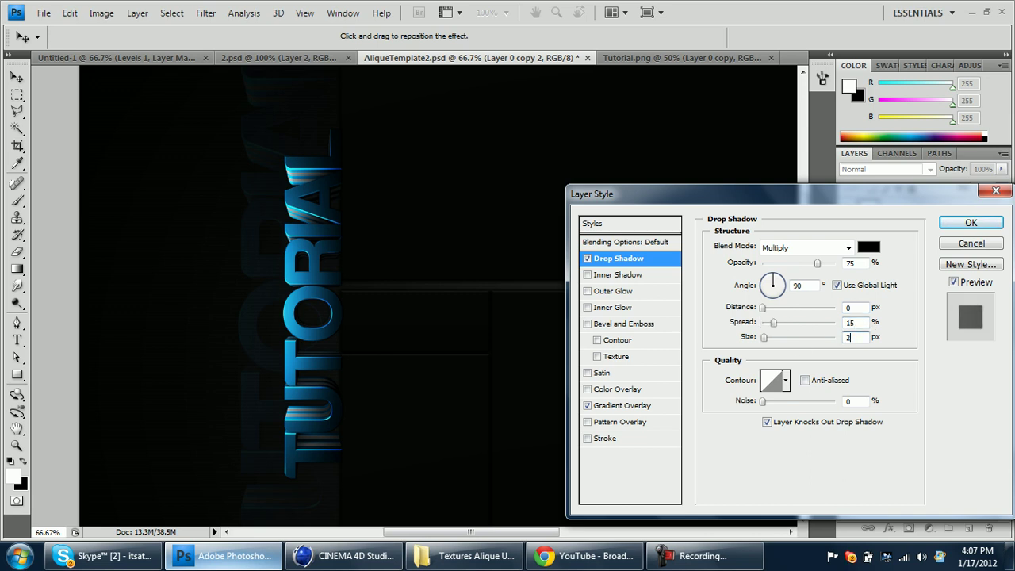
type("0")
key("Return")
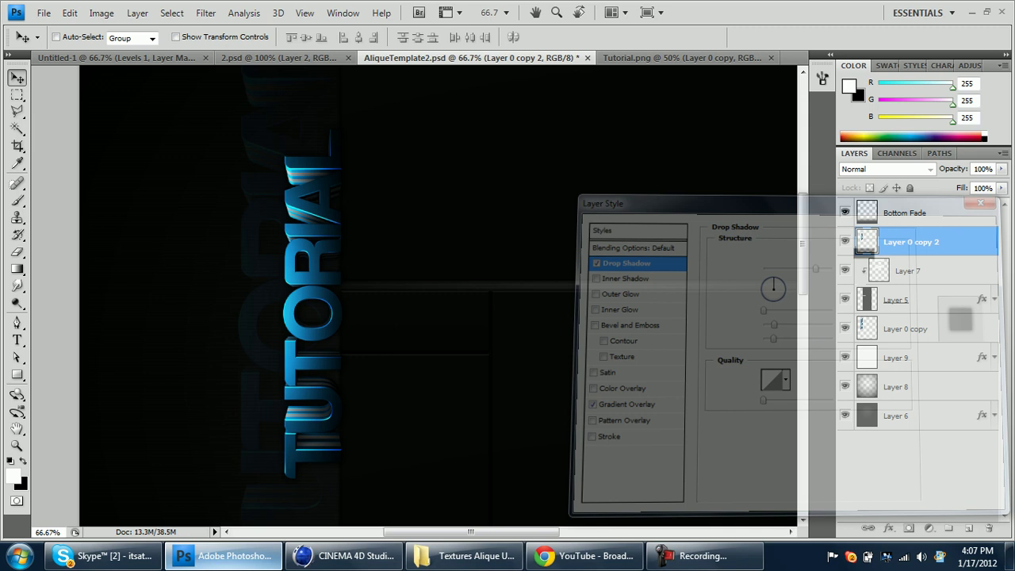
left_click(994, 242)
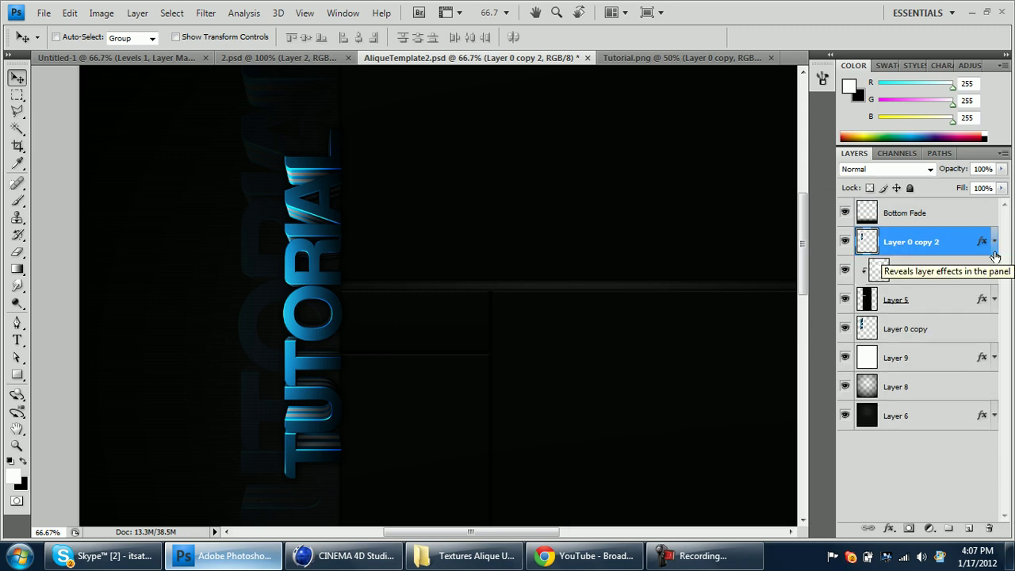
key("ctrl+j")
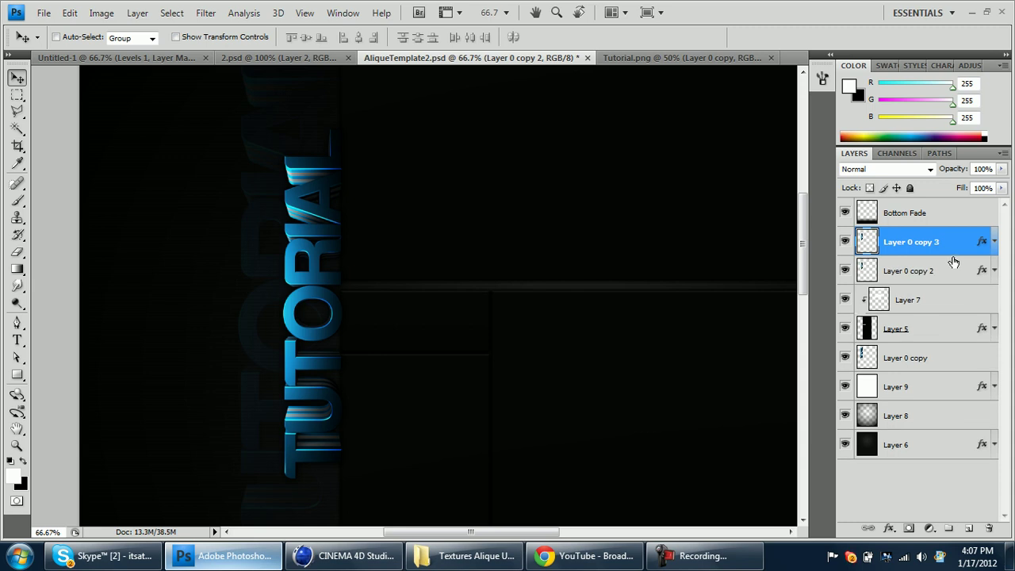
left_click_drag(918, 289, 992, 279)
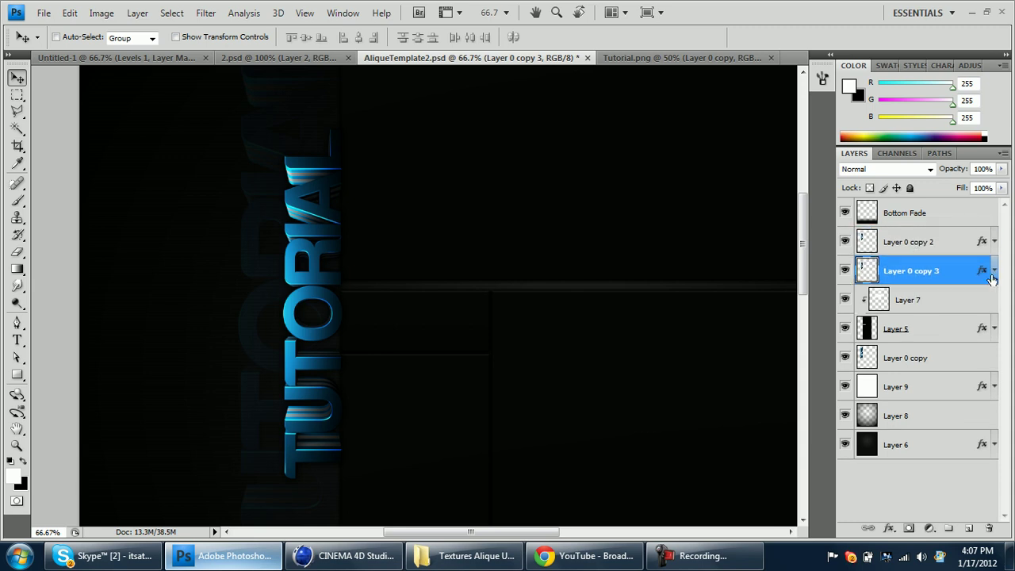
left_click(994, 273)
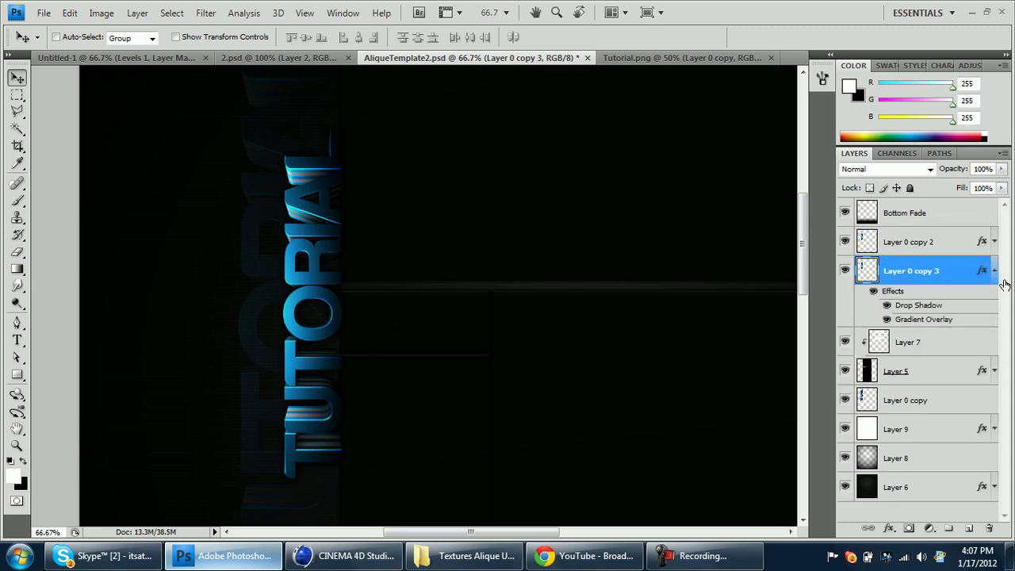
left_click(994, 273)
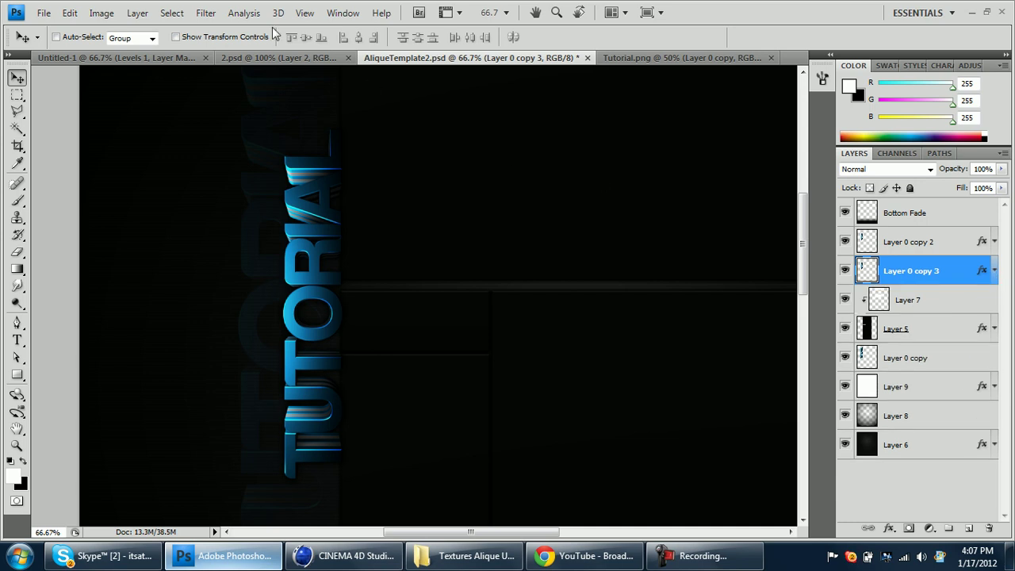
Apply a Motion Blur with angle 90 and distance 88, then set the layer opacity to 20%
left_click(205, 12)
mouse_move(265, 138)
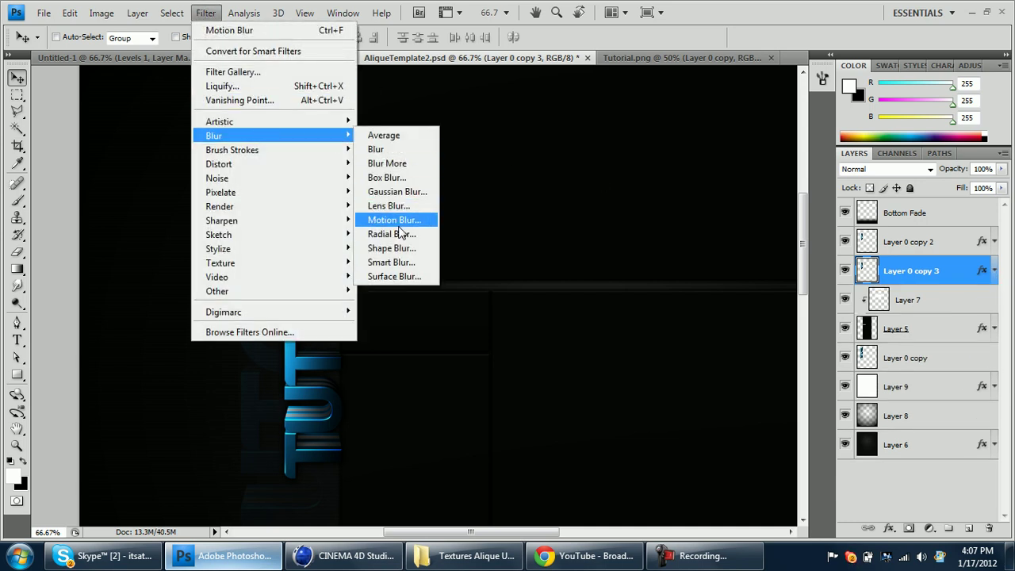
left_click(398, 222)
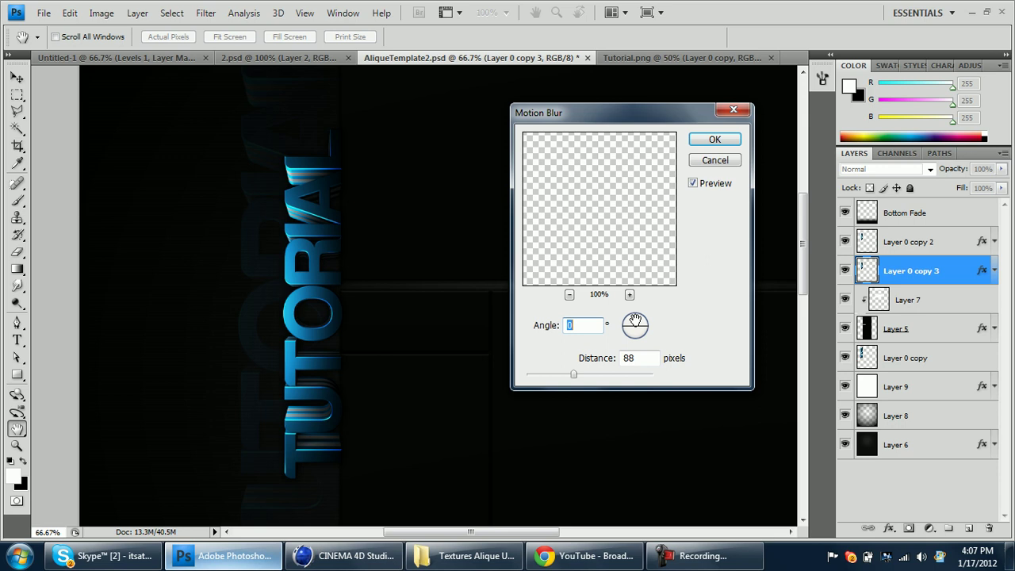
type("76")
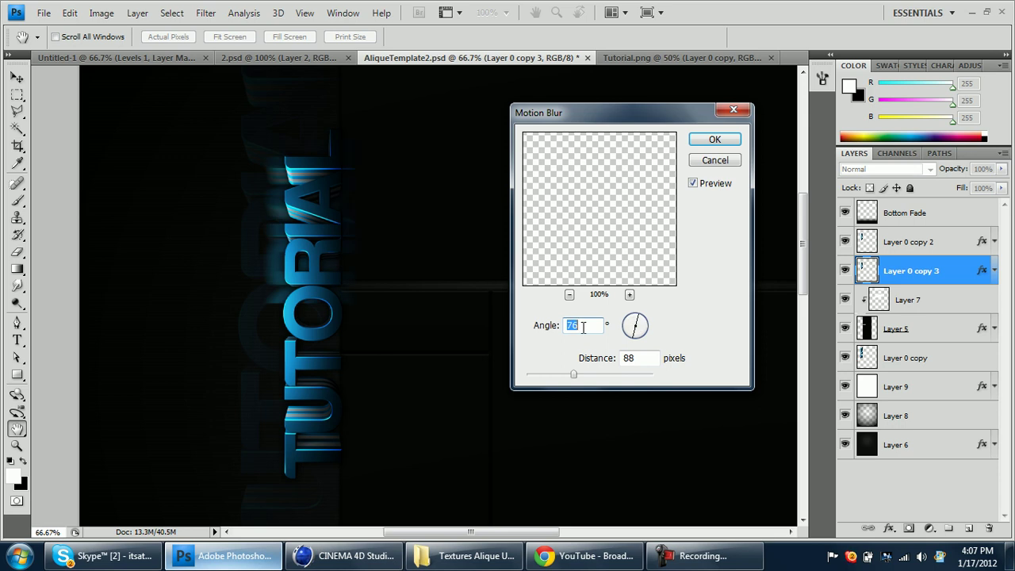
type("90")
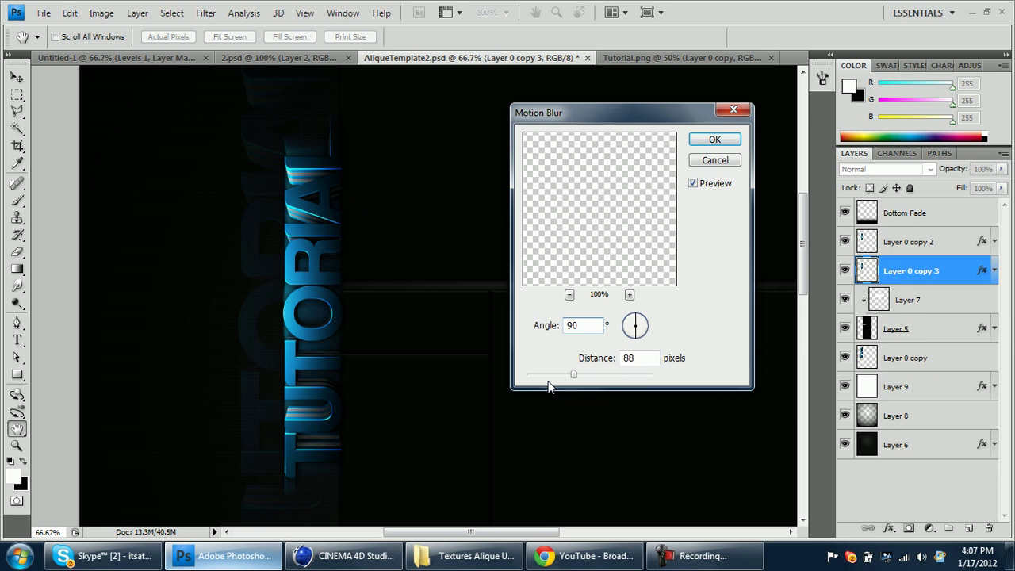
key("Return")
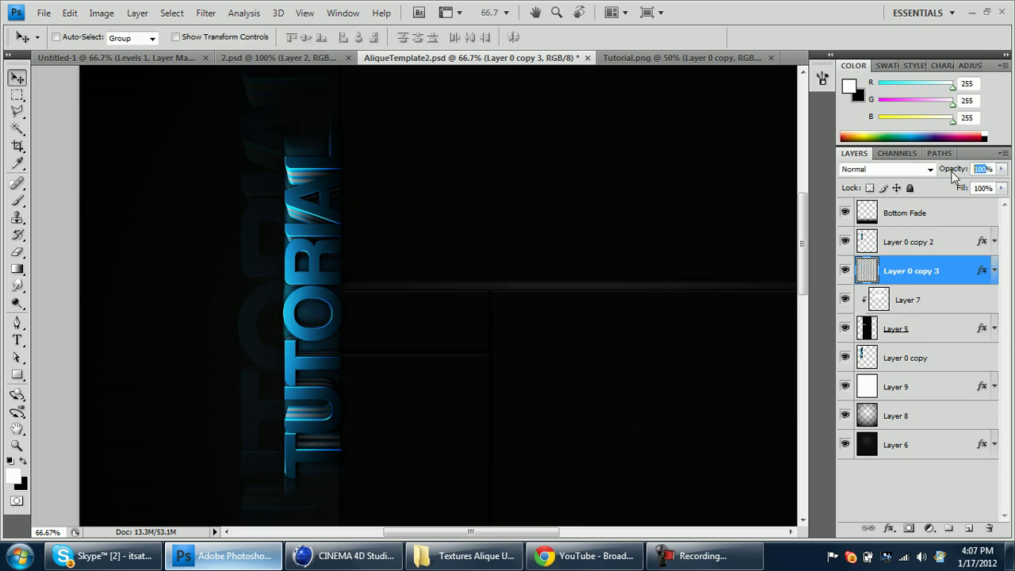
key("2")
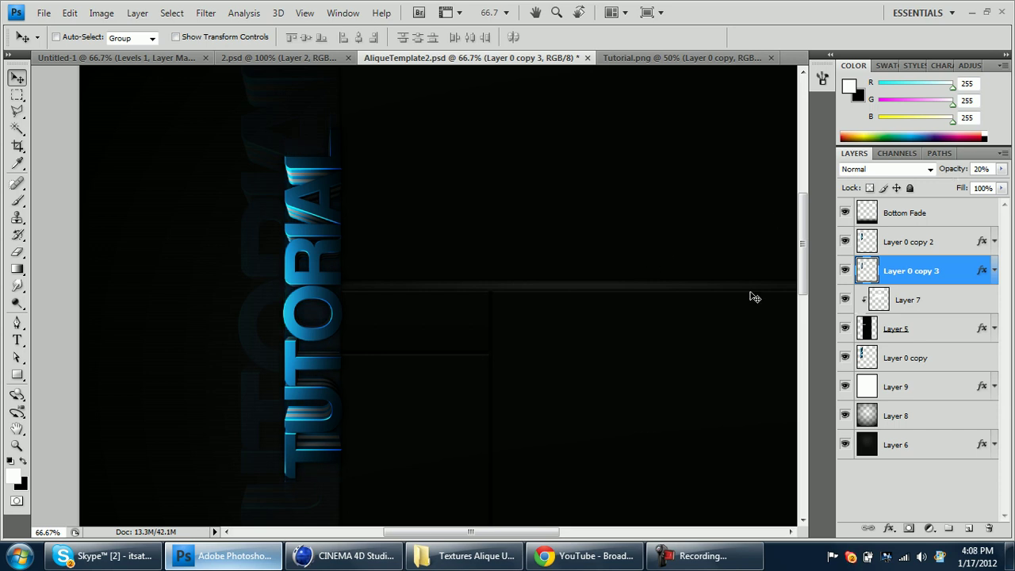
Select Layer 0 copy, then drag texture 9.png from Textures Alique Uses into Photoshop
left_click(912, 357)
left_click(466, 556)
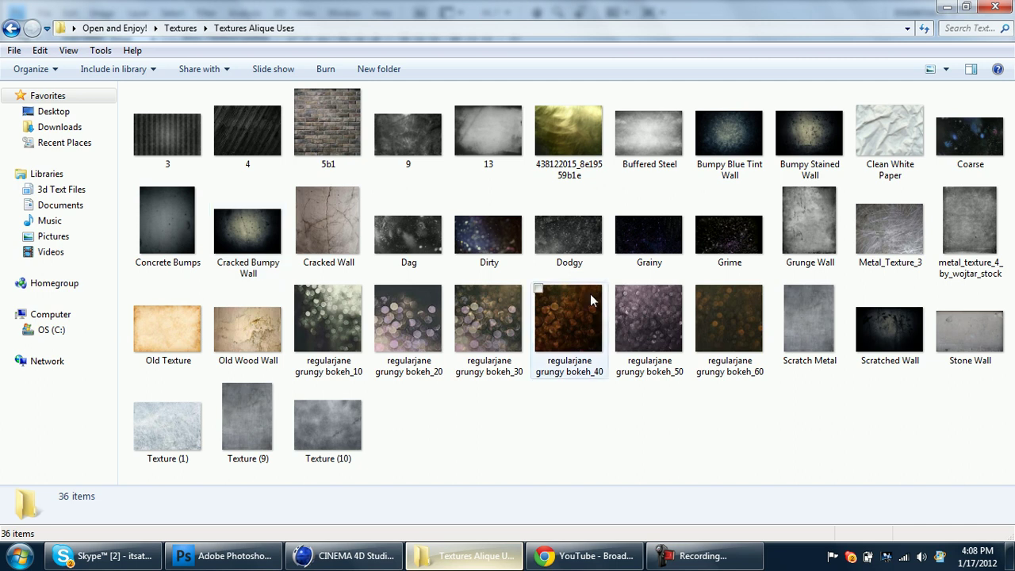
left_click(413, 149)
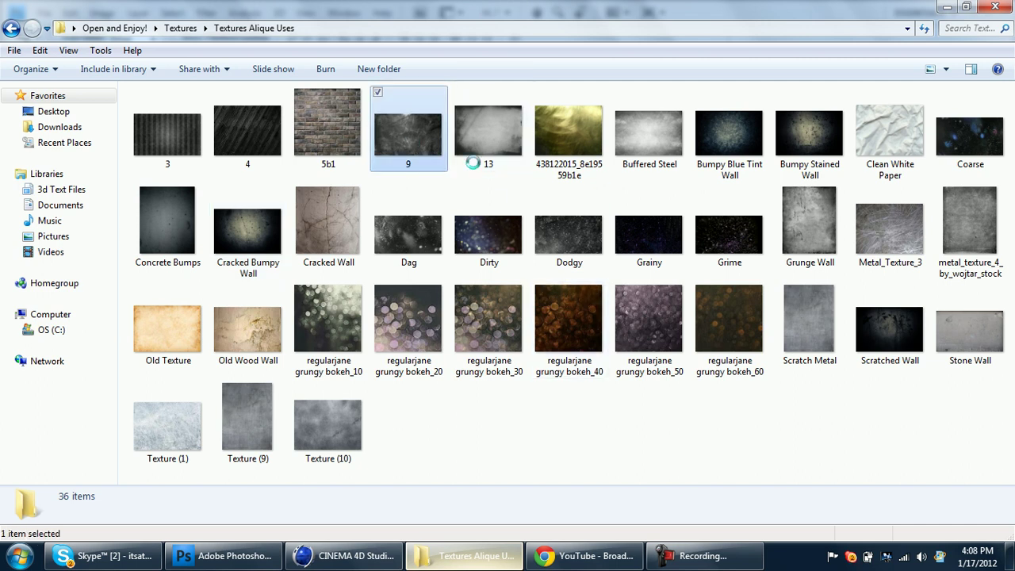
left_click_drag(408, 136, 319, 385)
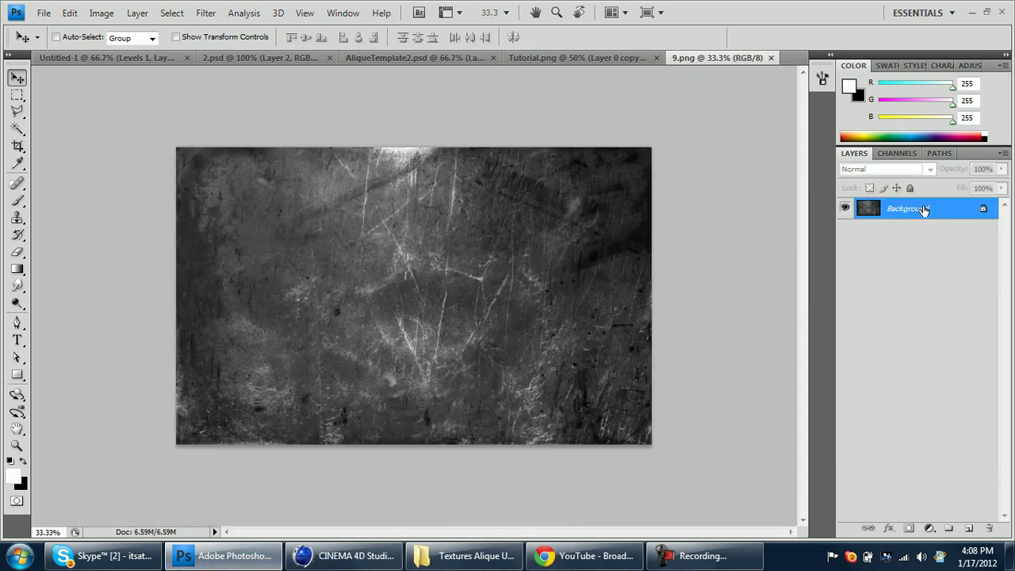
Unlock the texture's Background layer and drag the grunge texture into AliqueTemplate2
double_click(923, 210)
left_click(559, 232)
left_click_drag(387, 241, 359, 167)
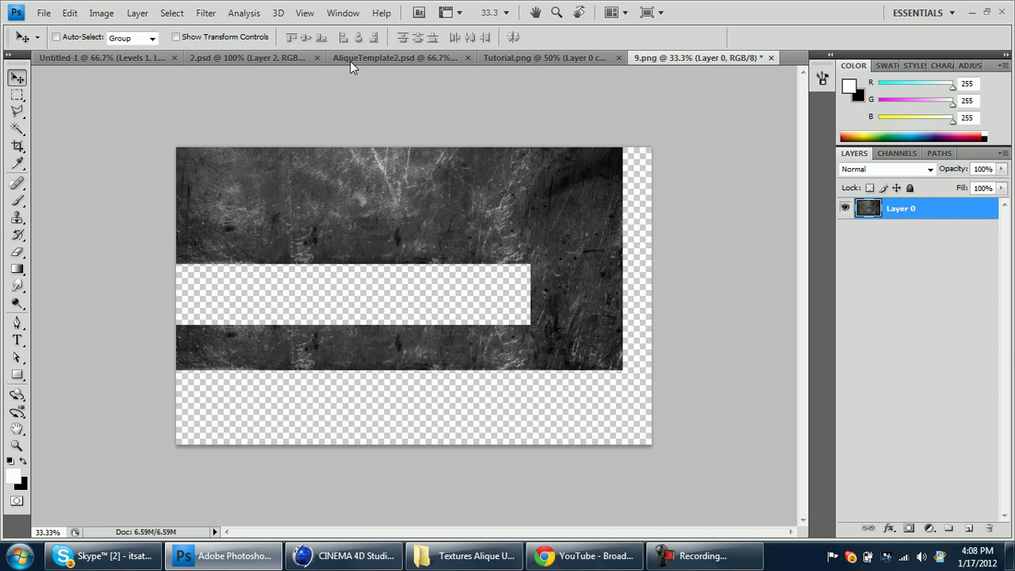
left_click_drag(352, 67, 298, 246)
Scale the texture to 58.7%, rotate it 90° upright, and place it beside the TUTORIAL text
key("ctrl+minus")
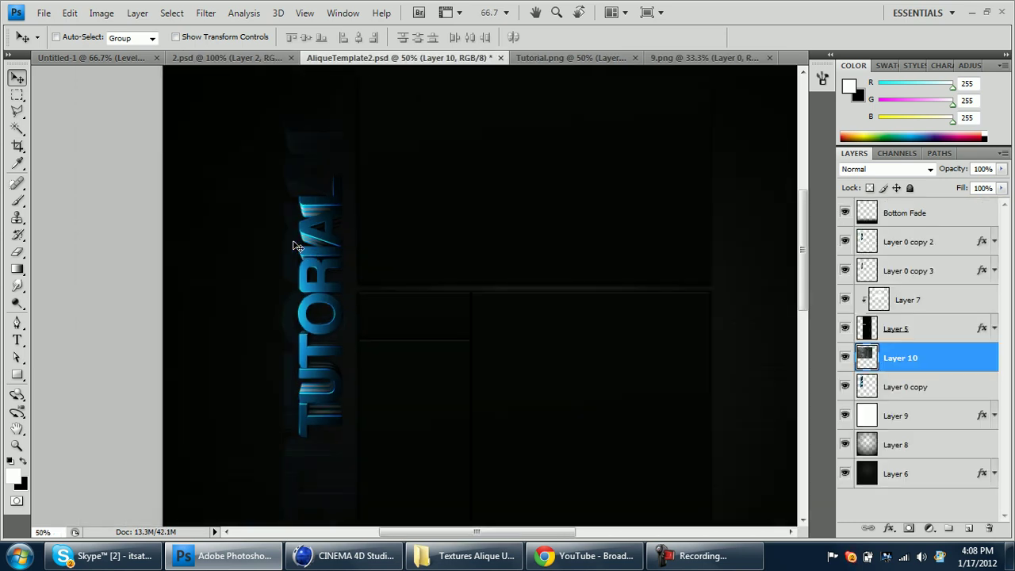
key("ctrl+minus")
key("ctrl+t")
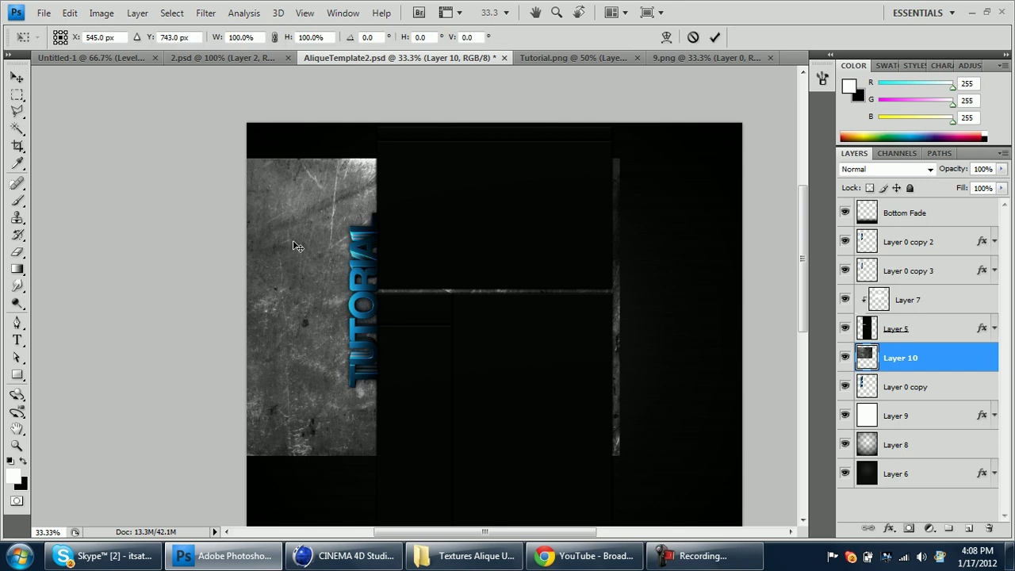
left_click_drag(555, 191, 463, 256)
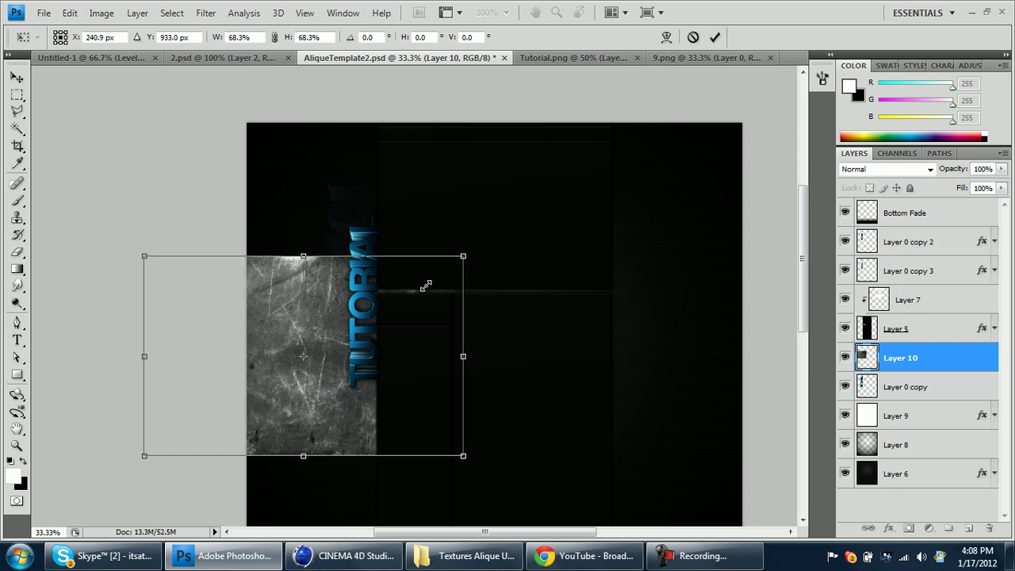
left_click_drag(426, 286, 425, 283)
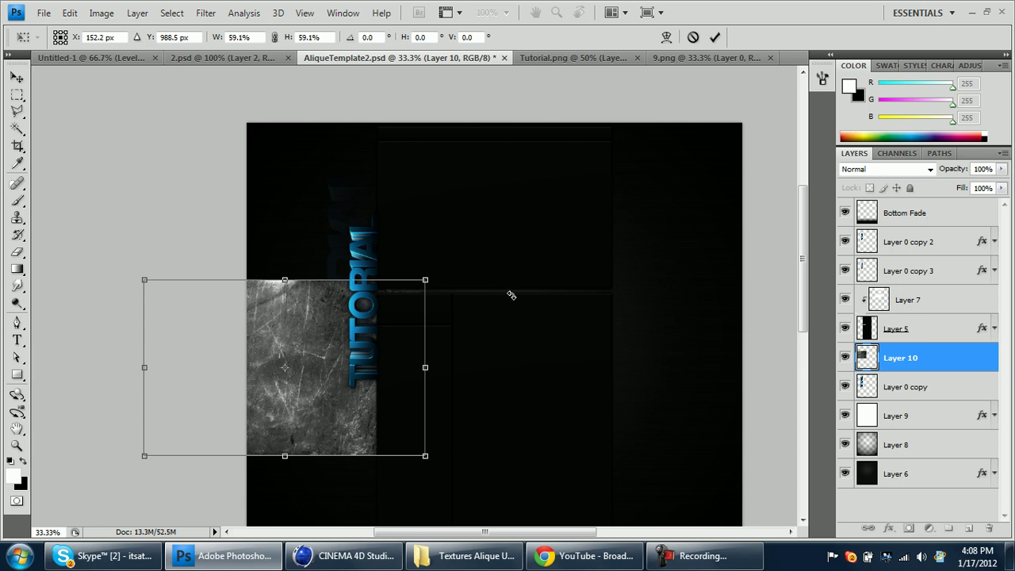
left_click_drag(412, 227, 242, 215)
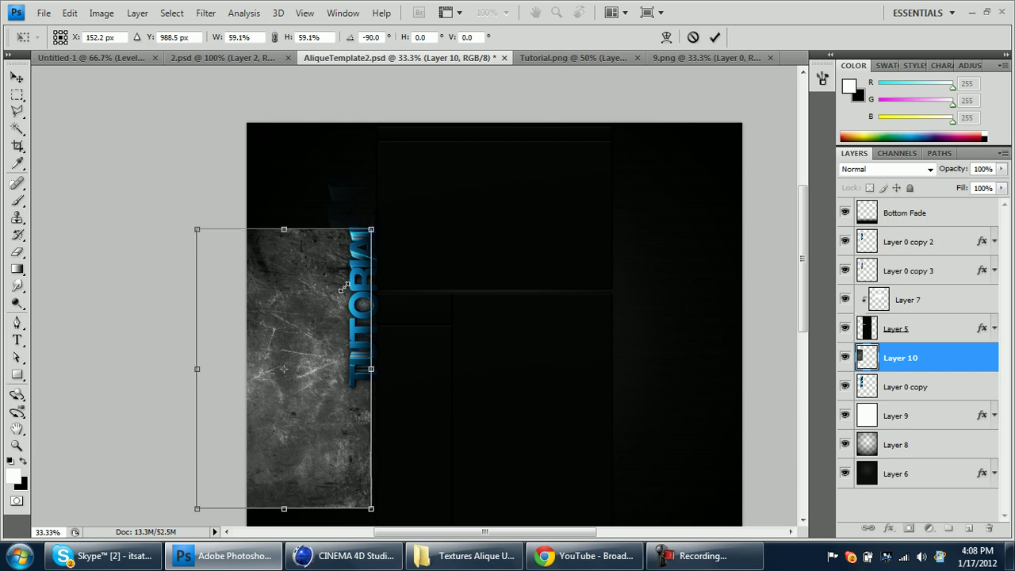
left_click_drag(343, 287, 342, 287)
key("Return")
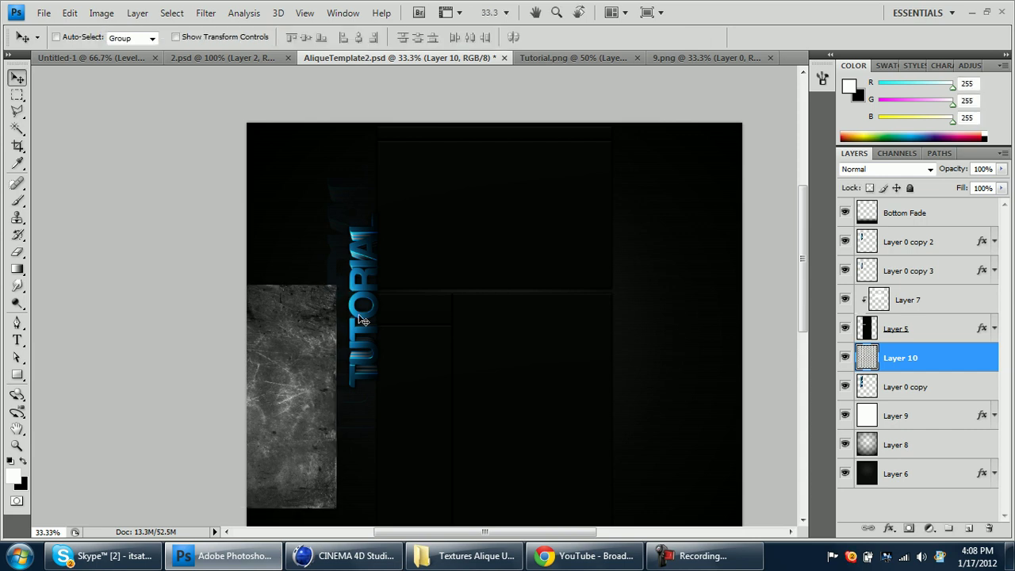
left_click_drag(441, 251, 457, 235)
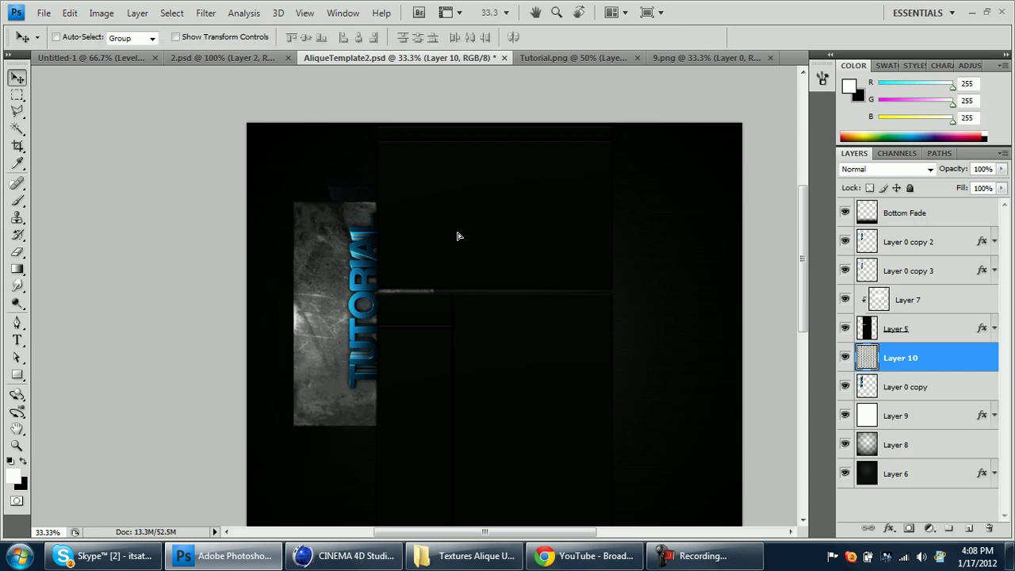
Erase the texture's edges with a soft 308 px eraser at 0% hardness
left_click(16, 252)
right_click(432, 417)
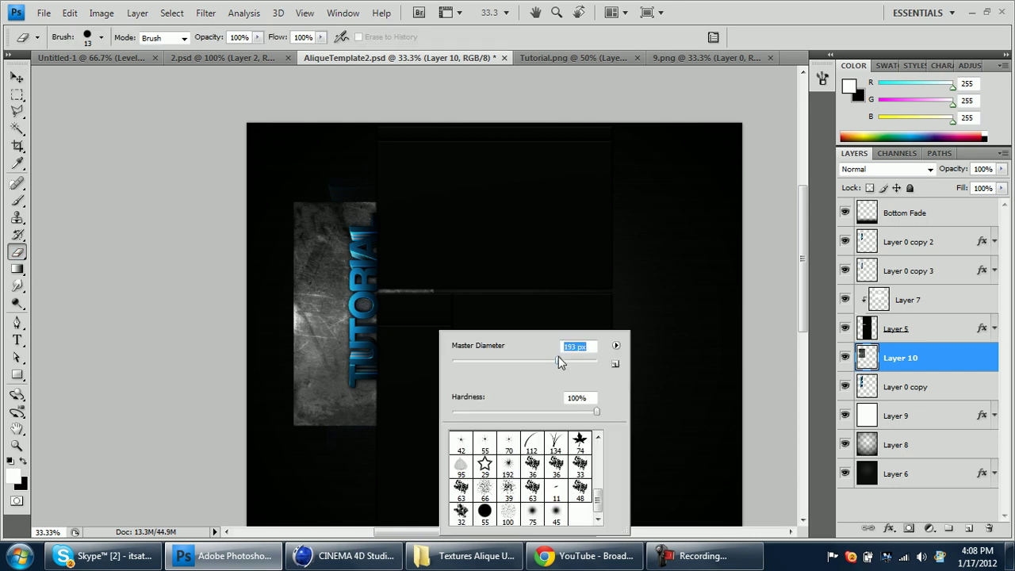
left_click_drag(539, 412, 427, 431)
left_click(569, 360)
key("Return")
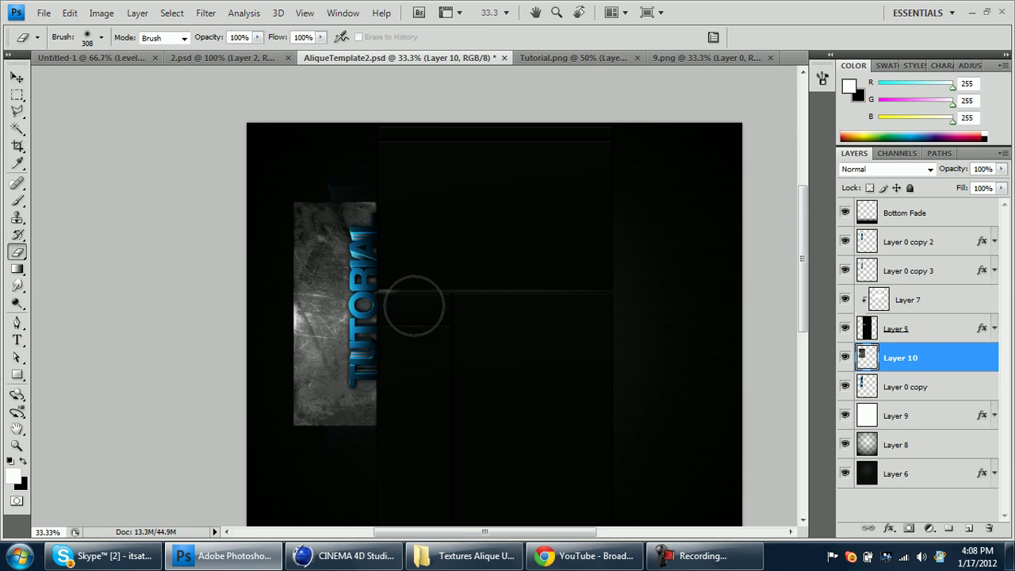
mouse_move(394, 437)
left_mouse_down()
mouse_move(325, 442)
mouse_move(269, 420)
mouse_move(421, 446)
mouse_move(265, 397)
mouse_move(302, 261)
mouse_move(388, 175)
mouse_move(310, 211)
mouse_move(308, 444)
mouse_move(428, 443)
left_mouse_up()
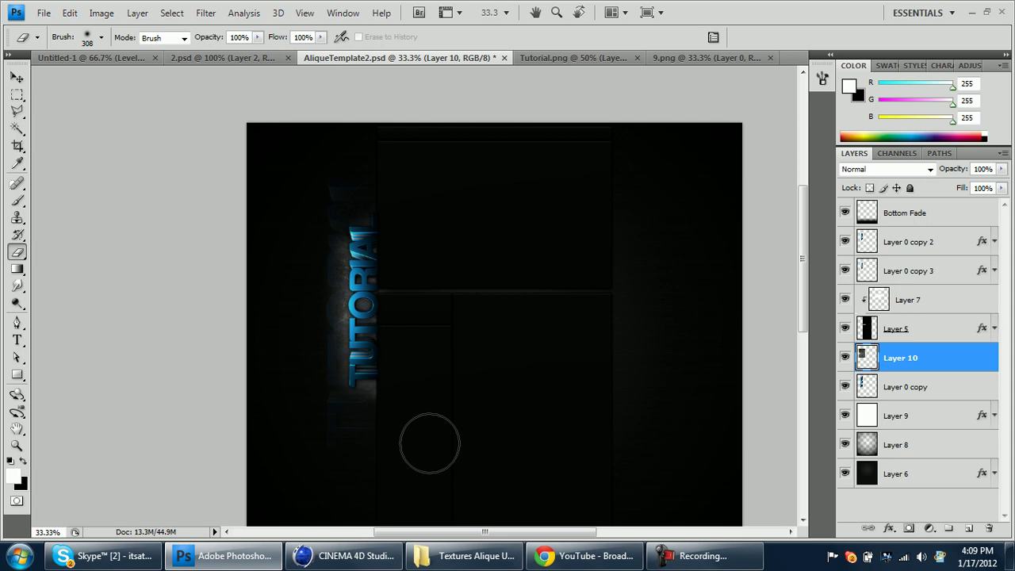
key("ctrl+1")
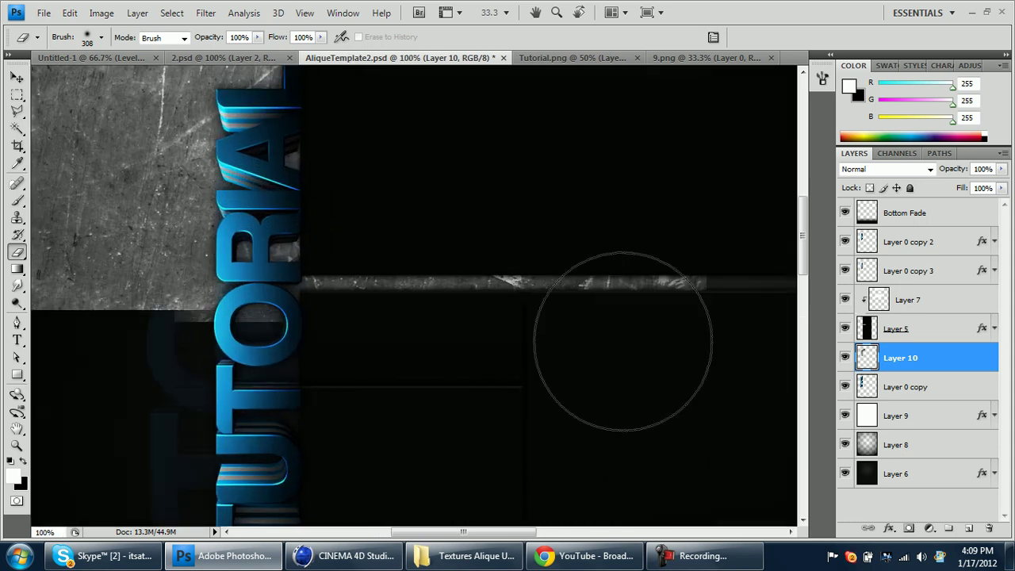
Blend the grunge texture layer in Soft Light mode
left_click(861, 171)
left_click(872, 370)
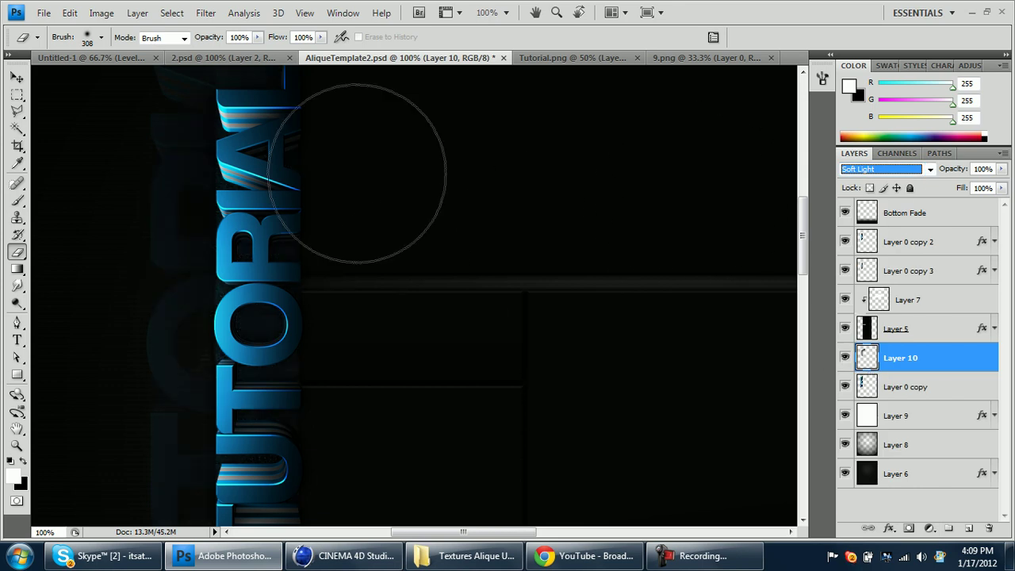
left_click(17, 77)
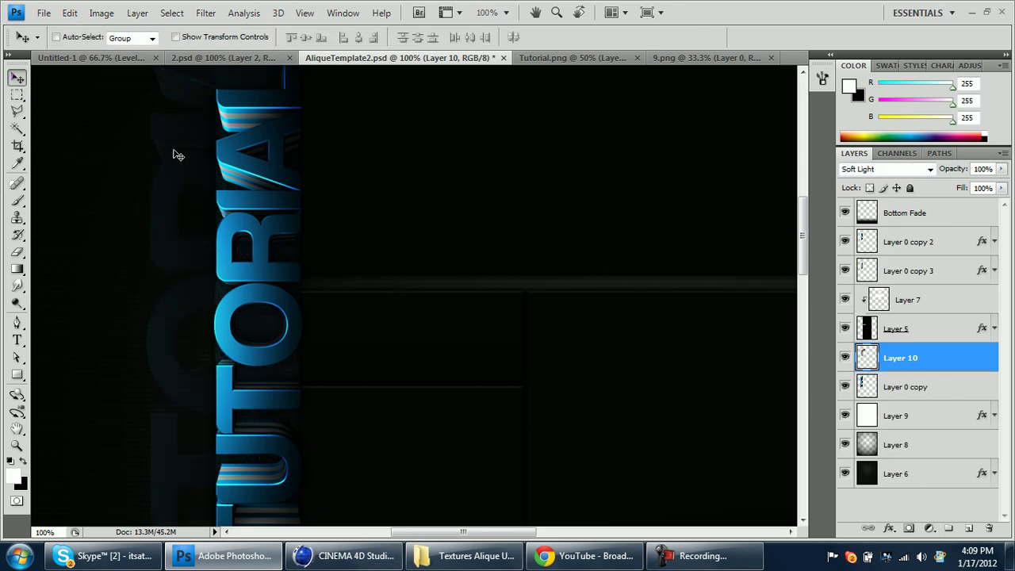
Duplicate the texture below Bottom Fade, clip it to the text layer, and set Overlay
key("ctrl+j")
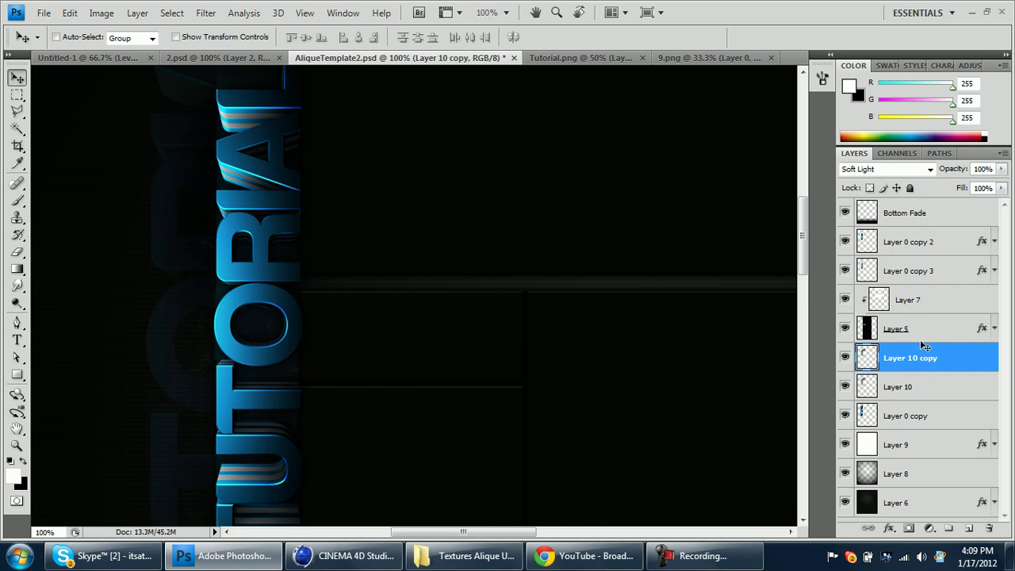
left_click_drag(923, 346, 898, 241)
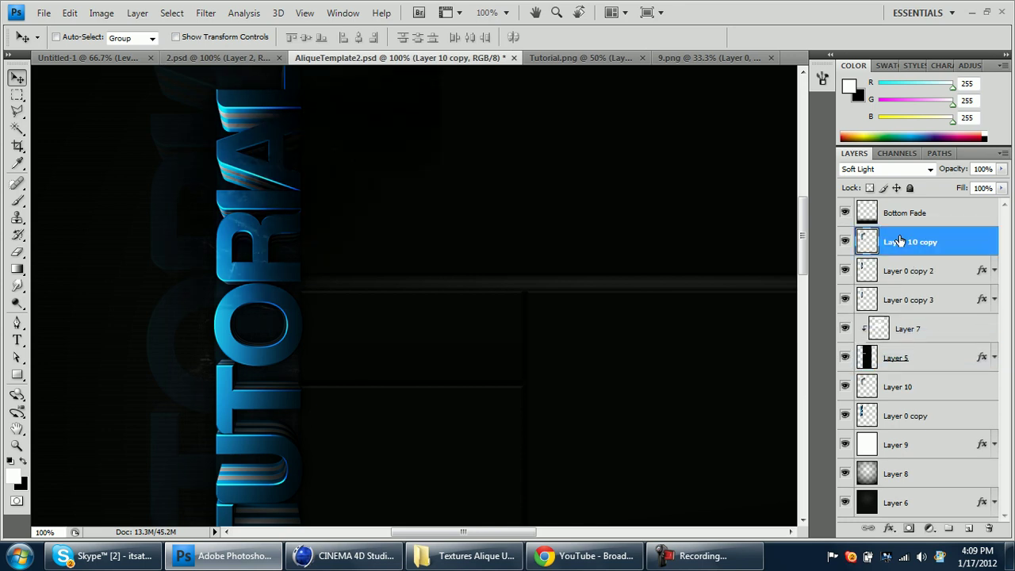
right_click(880, 246)
left_click(813, 358)
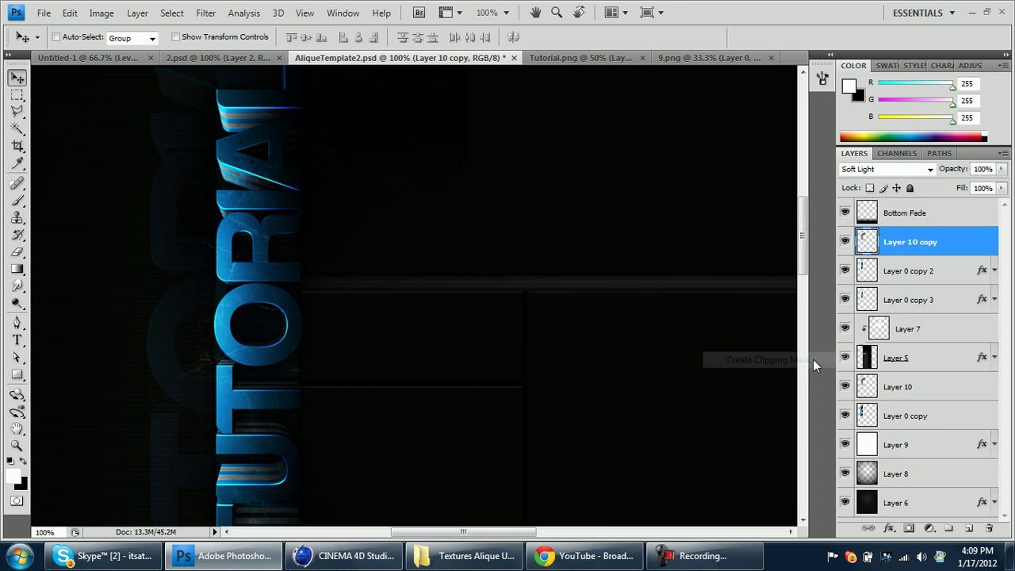
left_click(880, 169)
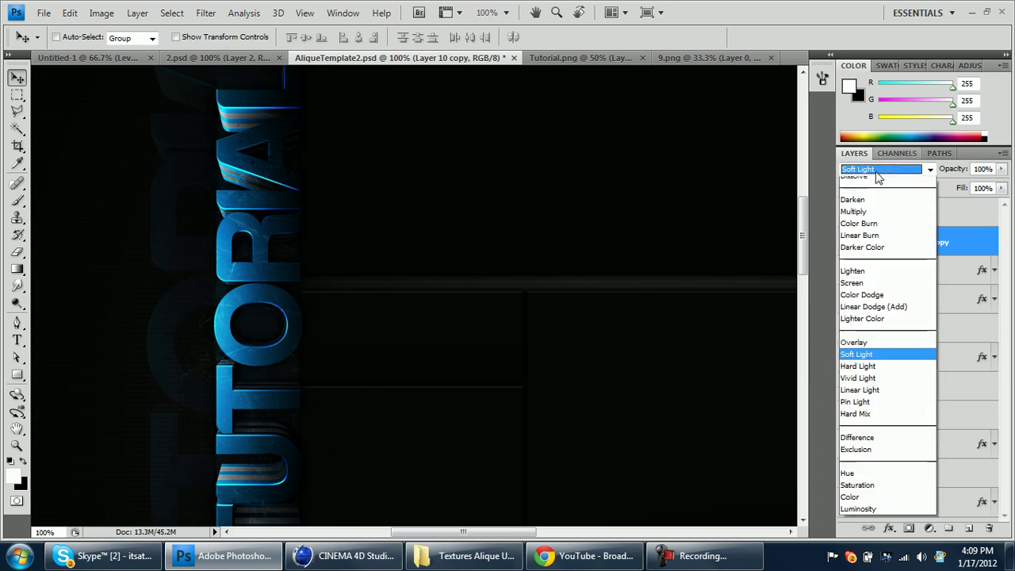
left_click(868, 366)
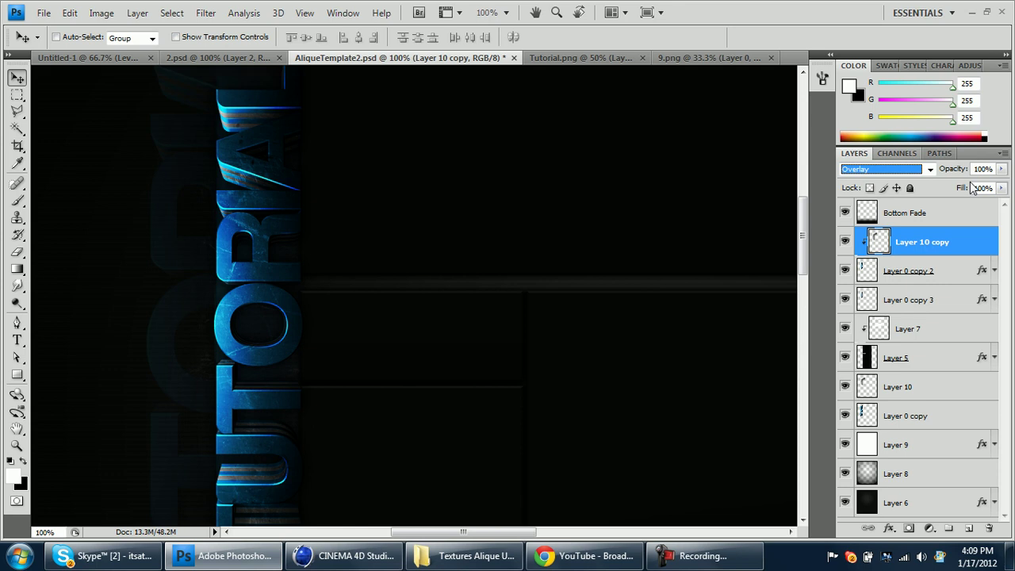
Set Layer 10 copy's opacity to 50%
key("ctrl+minus")
left_click(17, 252)
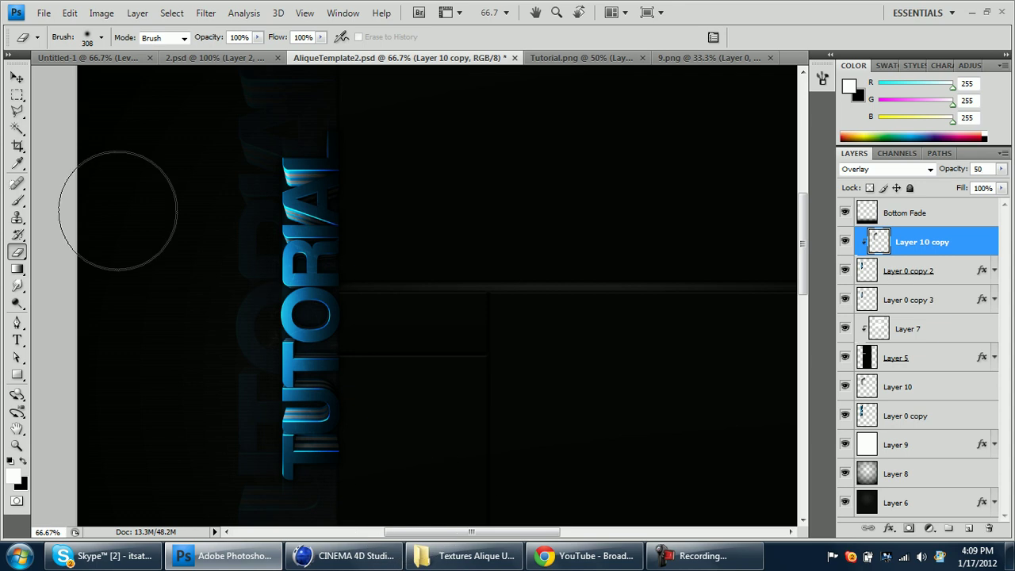
left_click(17, 77)
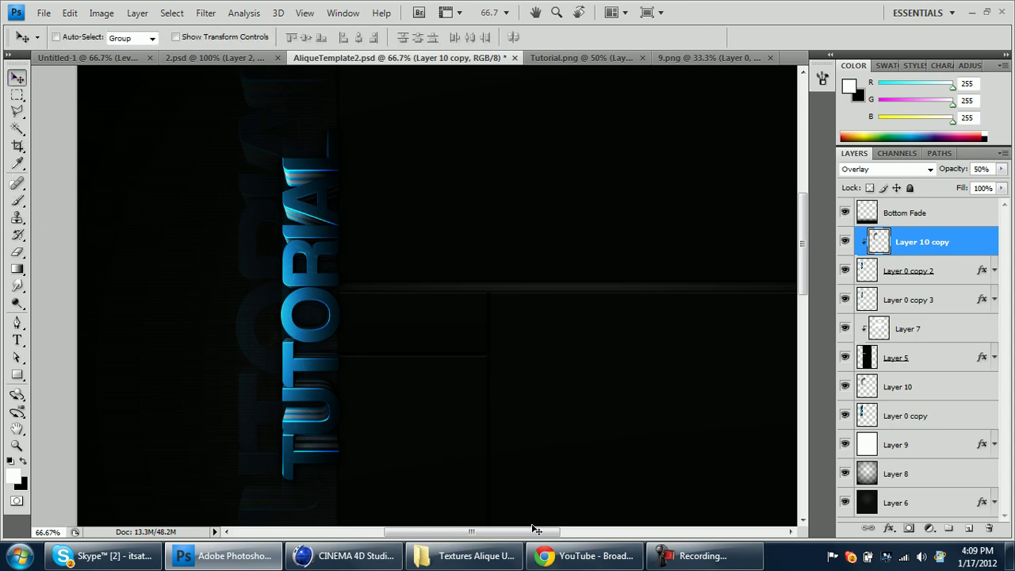
left_click_drag(532, 529, 559, 533)
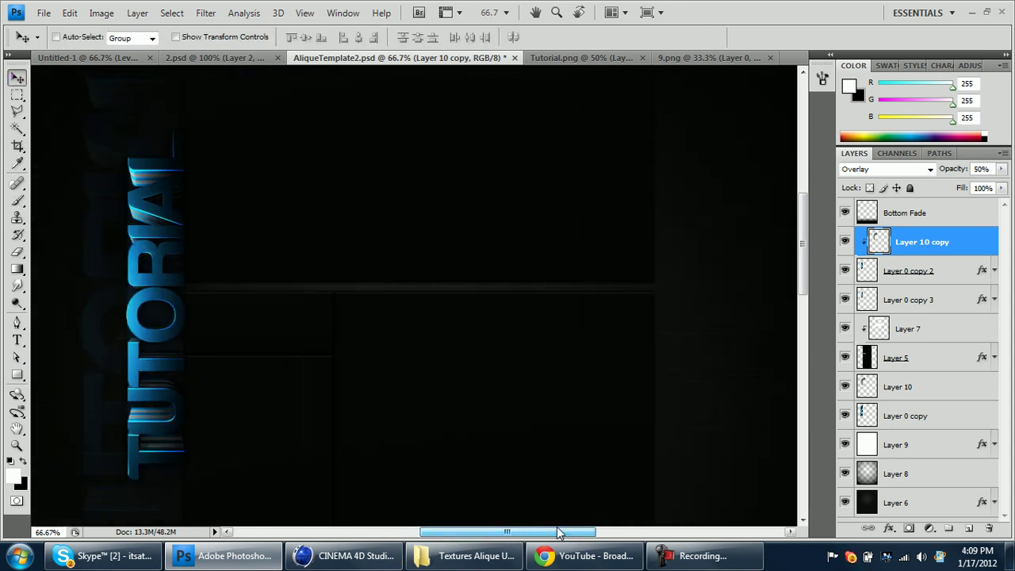
Group Layer 10 copy, Layer 0 copy 2 and copy 3 into Group 1 and duplicate it
left_click(971, 308, "shift")
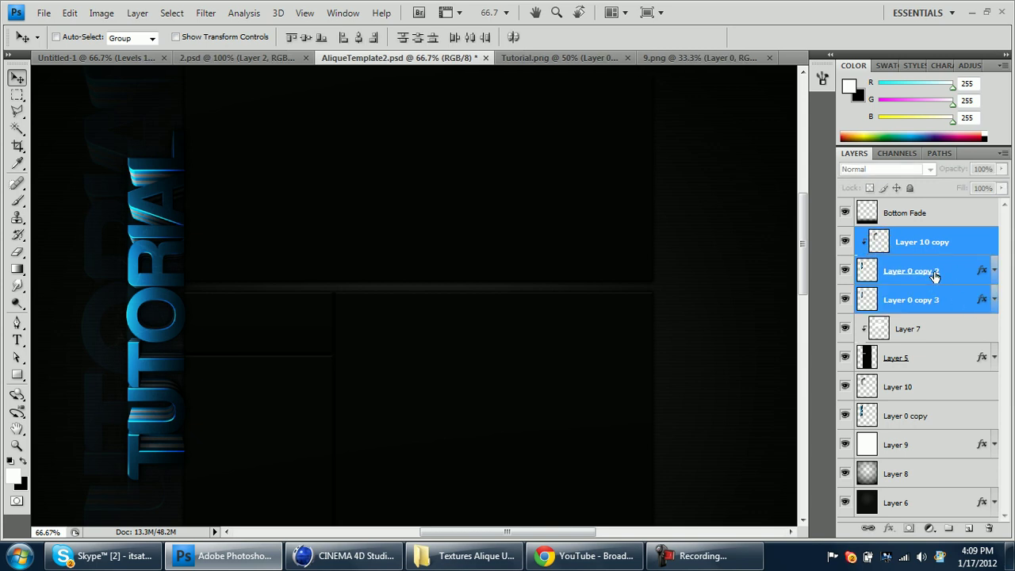
key("ctrl+g")
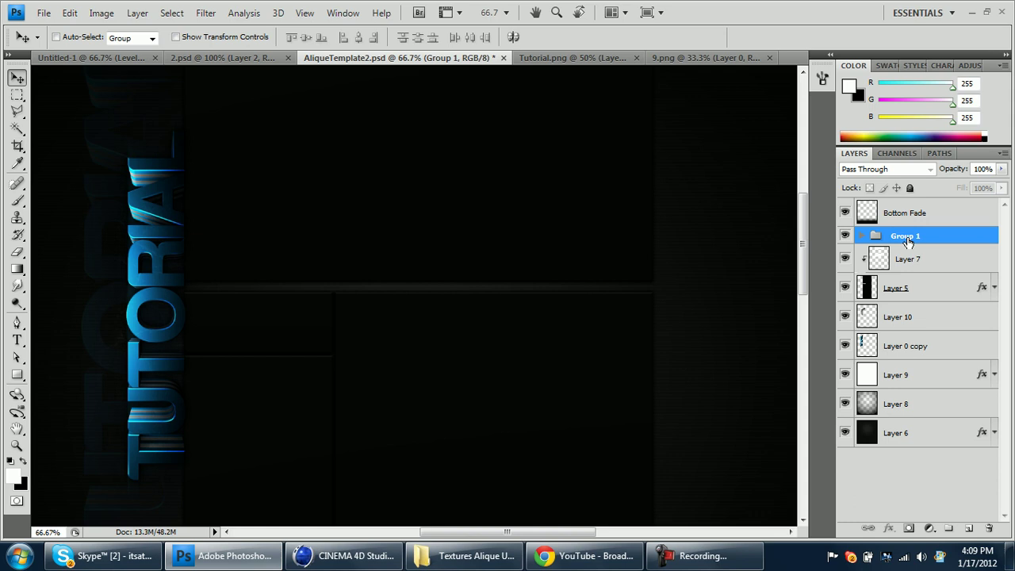
right_click(907, 241)
left_click(873, 276)
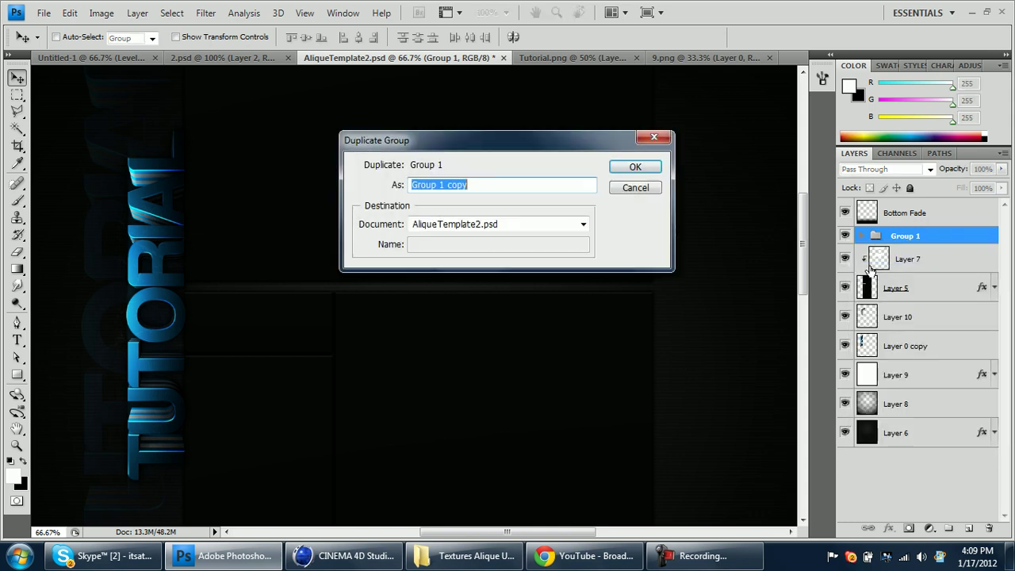
key("Return")
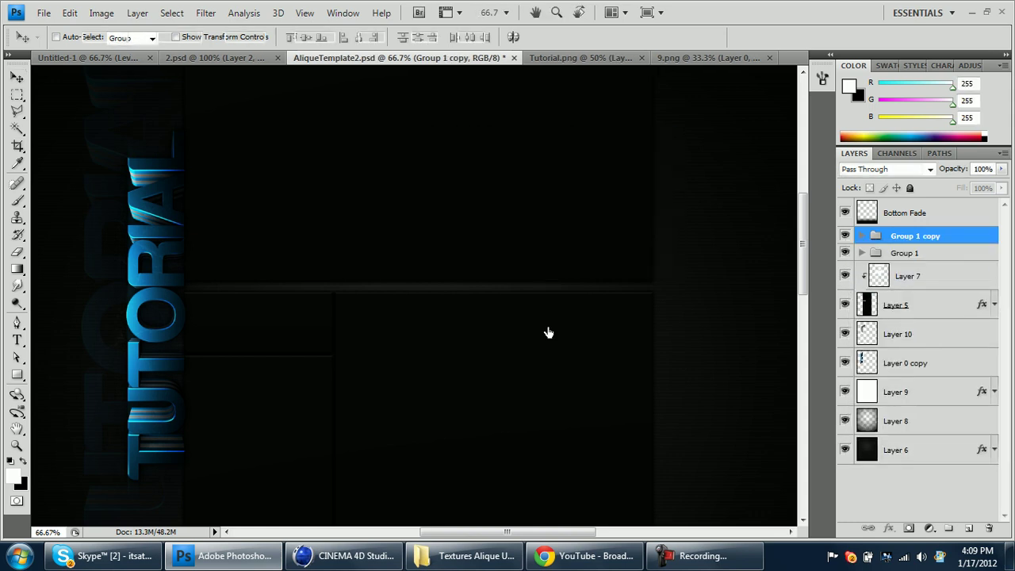
Flip Group 1 copy horizontally and vertically and move it to the template's right side
key("ctrl+t")
right_click(555, 340)
left_click(578, 302)
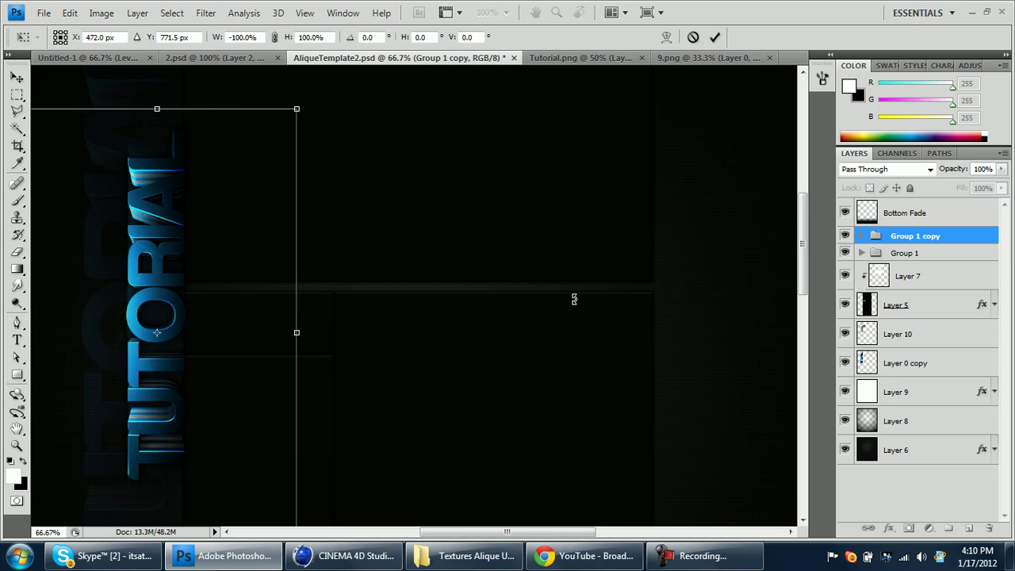
right_click(274, 409)
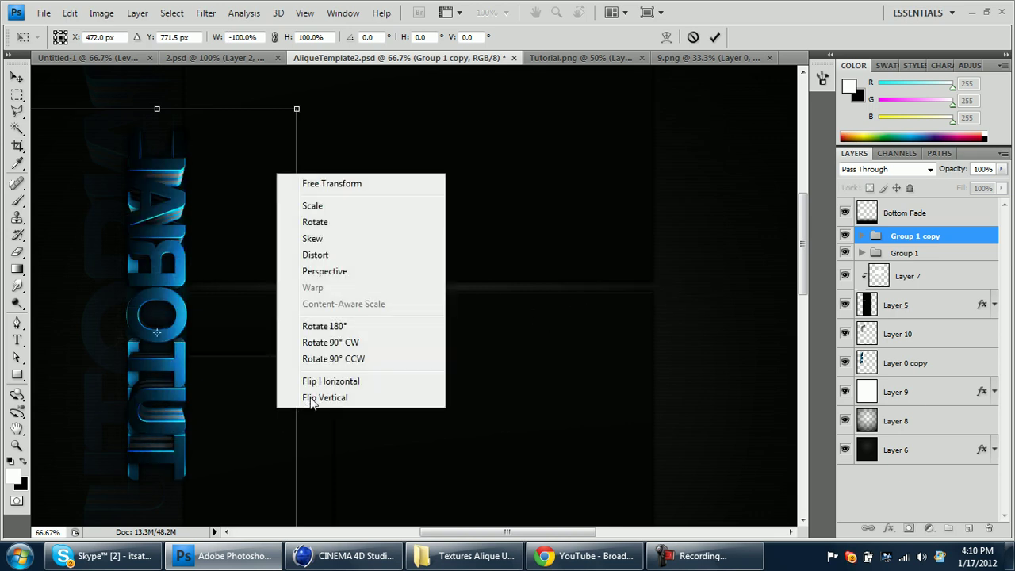
left_click(312, 398)
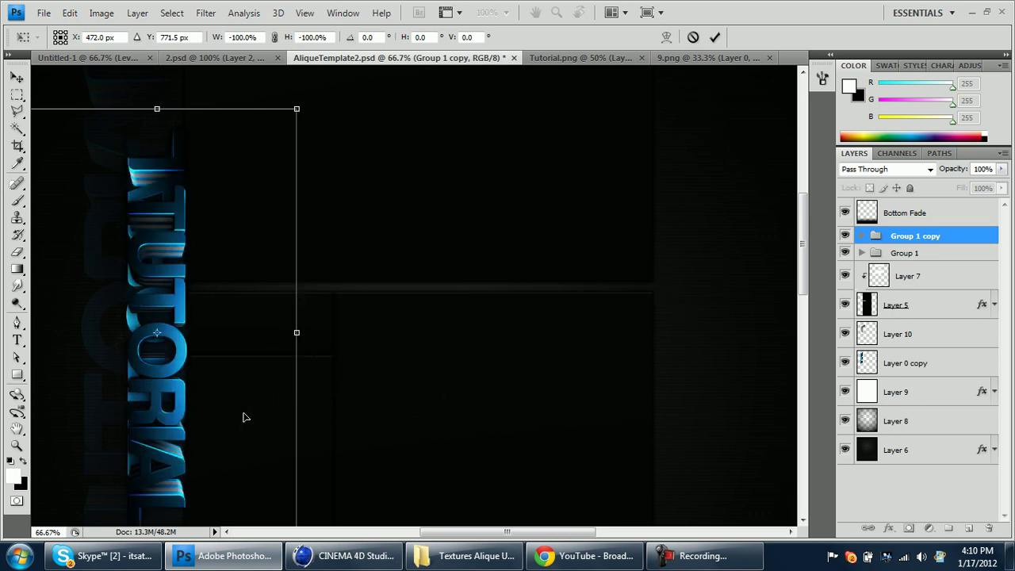
left_click_drag(243, 415, 243, 401)
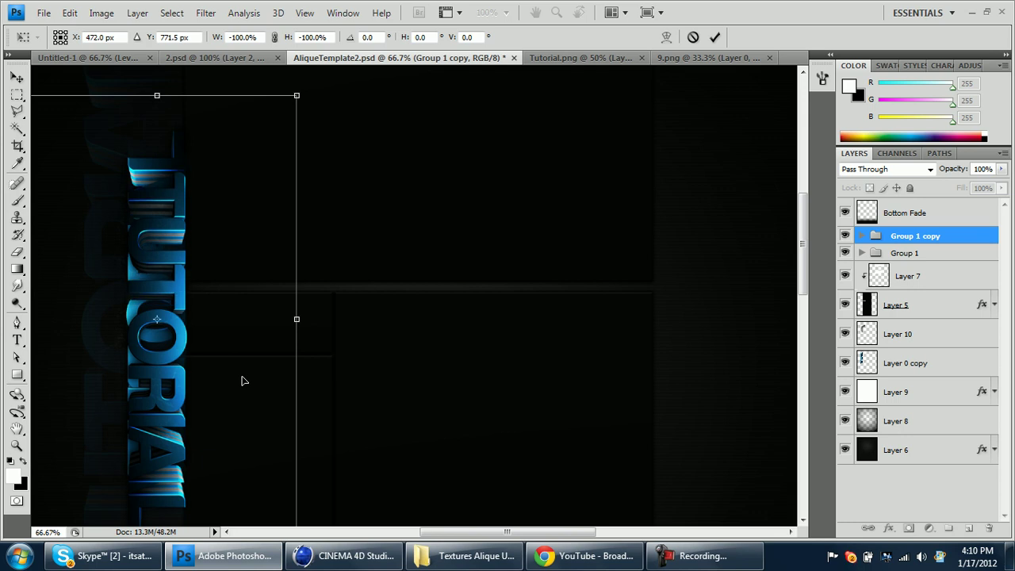
key("shift+Up")
key("shift+Up")
key("shift+Up")
key("shift+Up")
key("shift+Up")
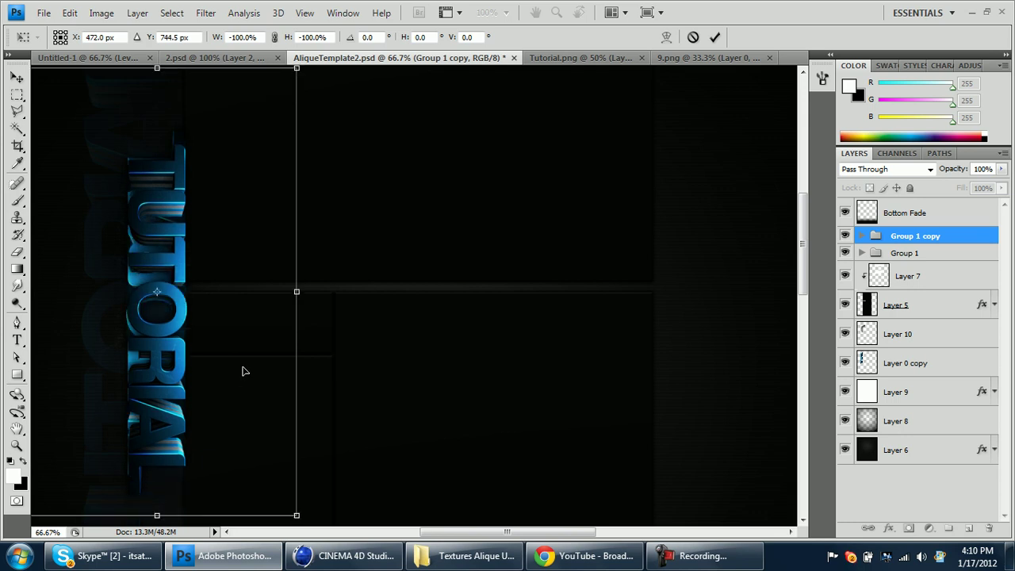
key("shift+Up")
key("shift+Up")
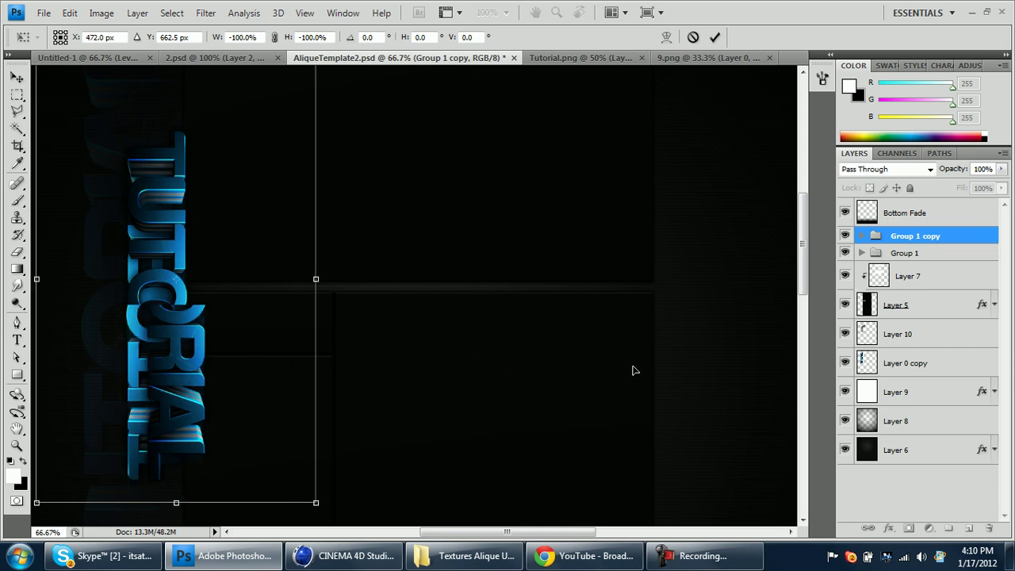
mouse_move(719, 370)
left_mouse_down()
mouse_move(692, 373)
mouse_move(703, 376)
left_mouse_up()
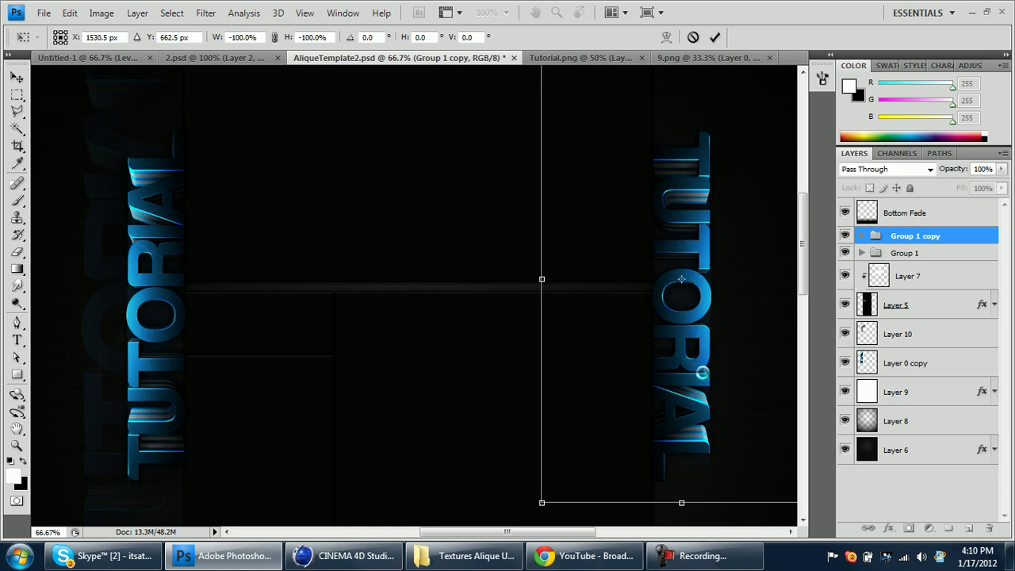
Commit the flip, group Layer 10 and Layer 0 copy into Group 2, and duplicate it
key("Return")
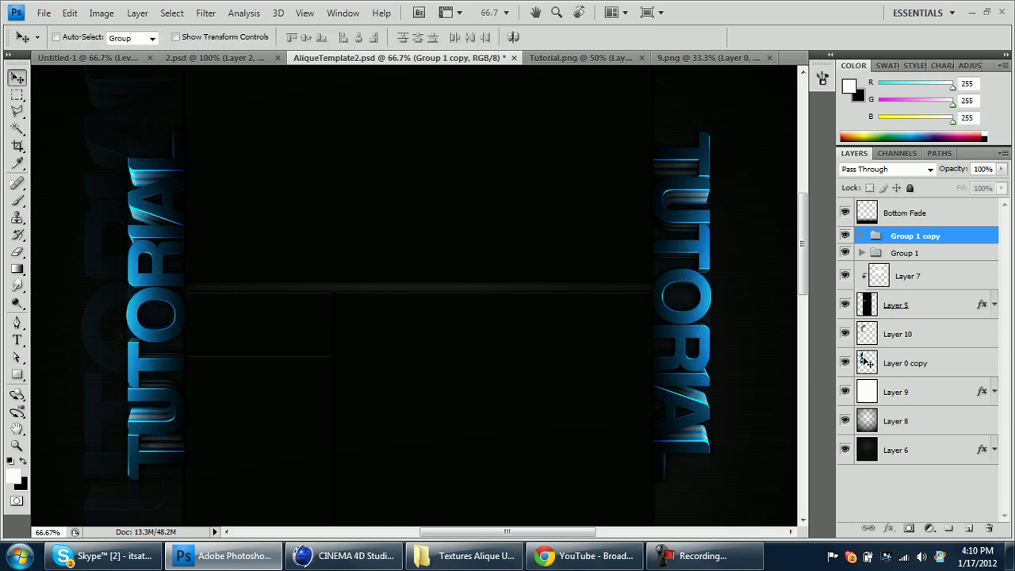
left_click(886, 339)
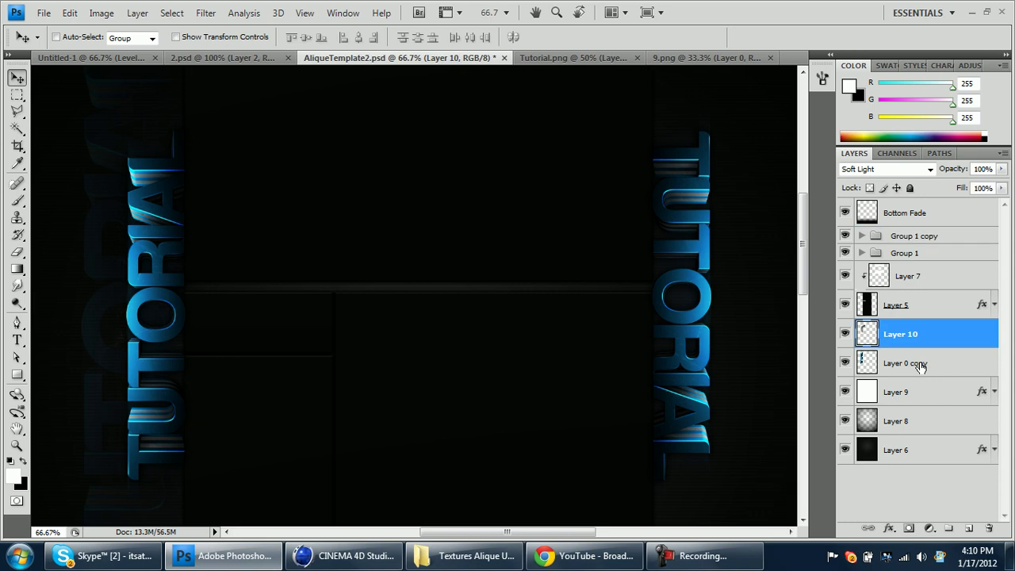
left_click(919, 365, "ctrl")
key("ctrl+g")
key("ctrl+minus")
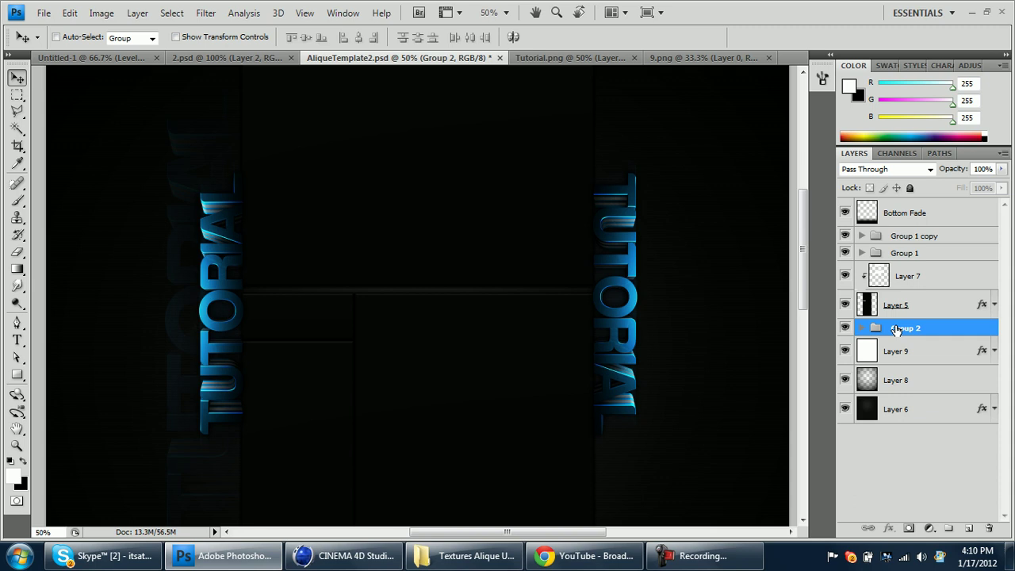
right_click(898, 331)
left_click(868, 134)
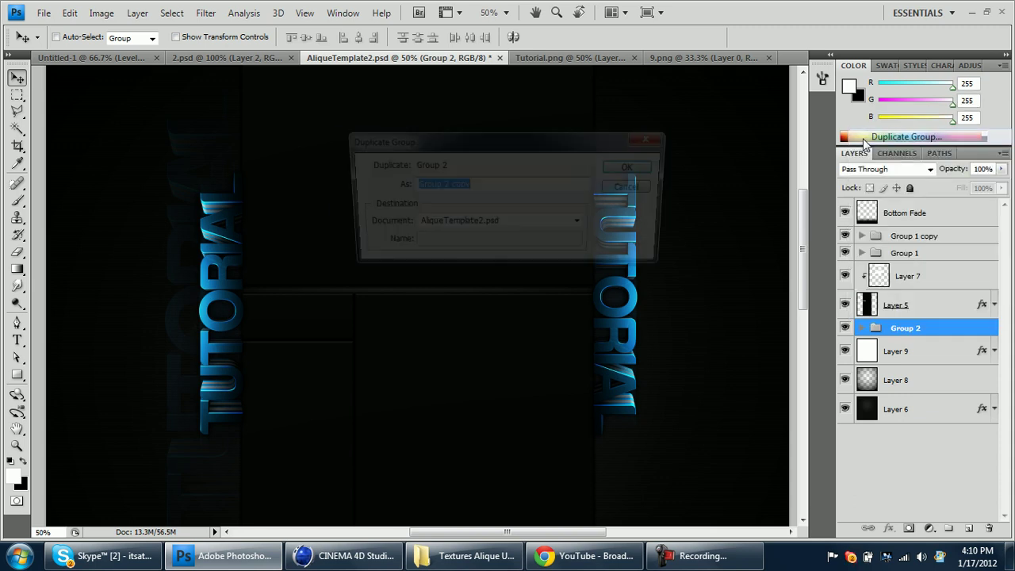
key("Return")
Flip Group 2 copy horizontally and vertically and move it to the right side
key("ctrl+t")
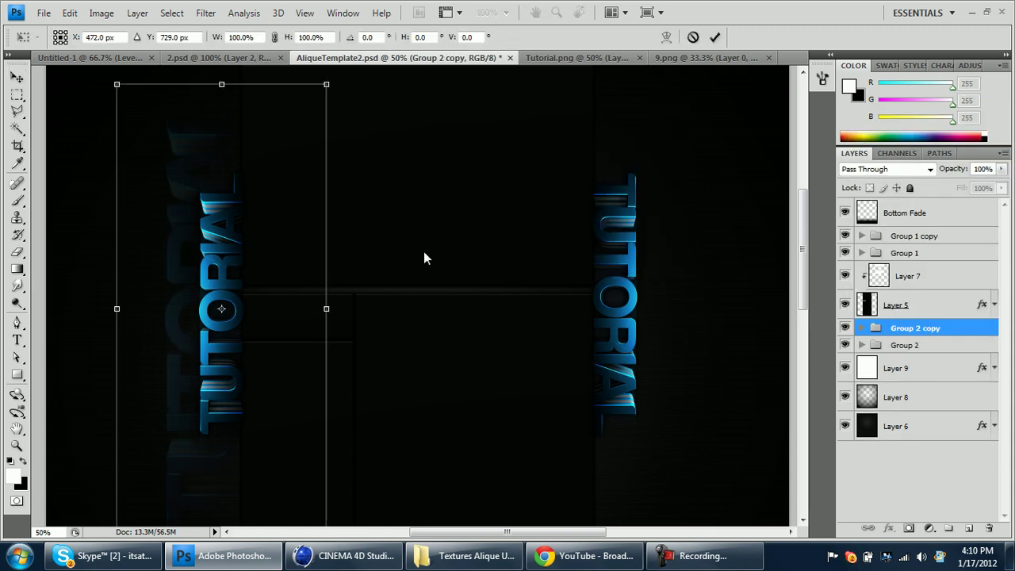
right_click(423, 252)
left_click(482, 460)
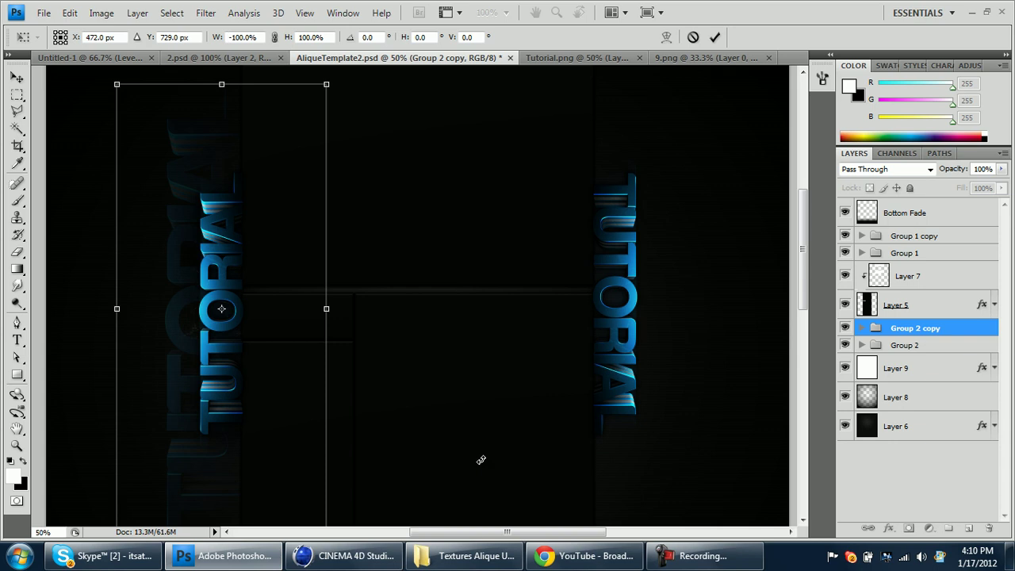
right_click(482, 453)
left_click(519, 445)
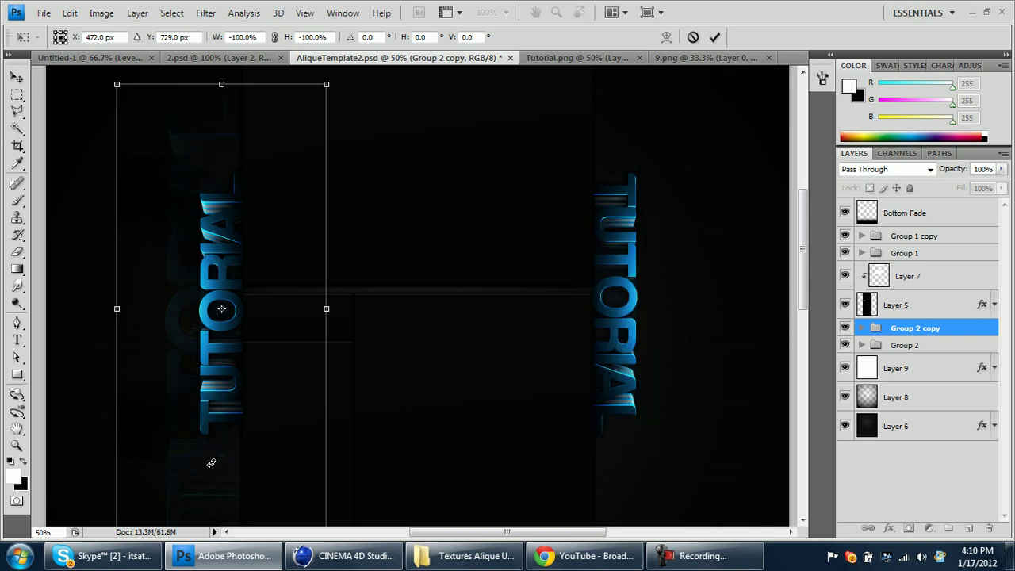
key("Up")
key("Up")
key("Up")
key("Up")
key("Up")
key("Up")
key("Up")
key("Up")
key("Up")
key("Up")
key("Up")
key("Up")
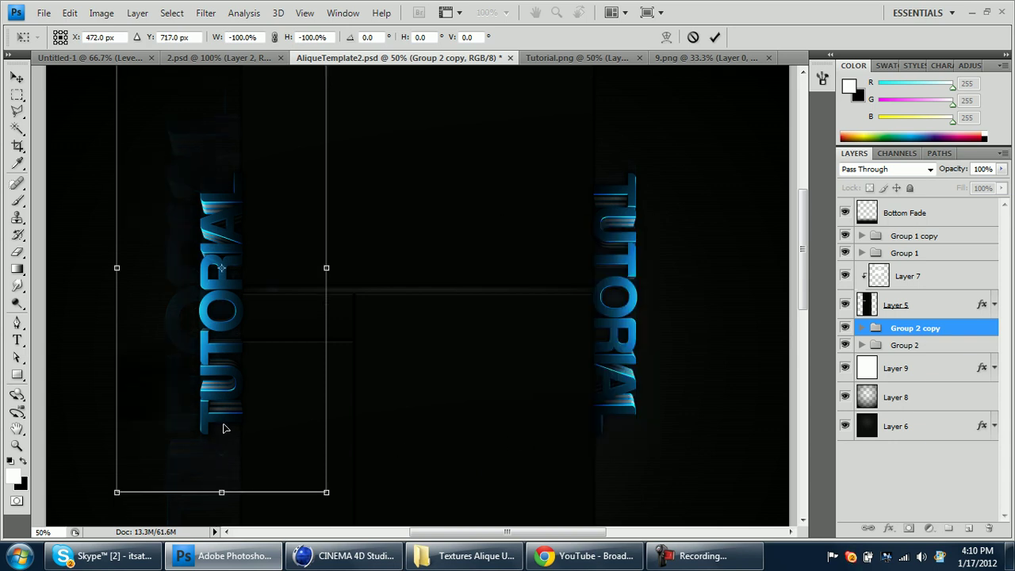
left_click_drag(223, 424, 244, 420)
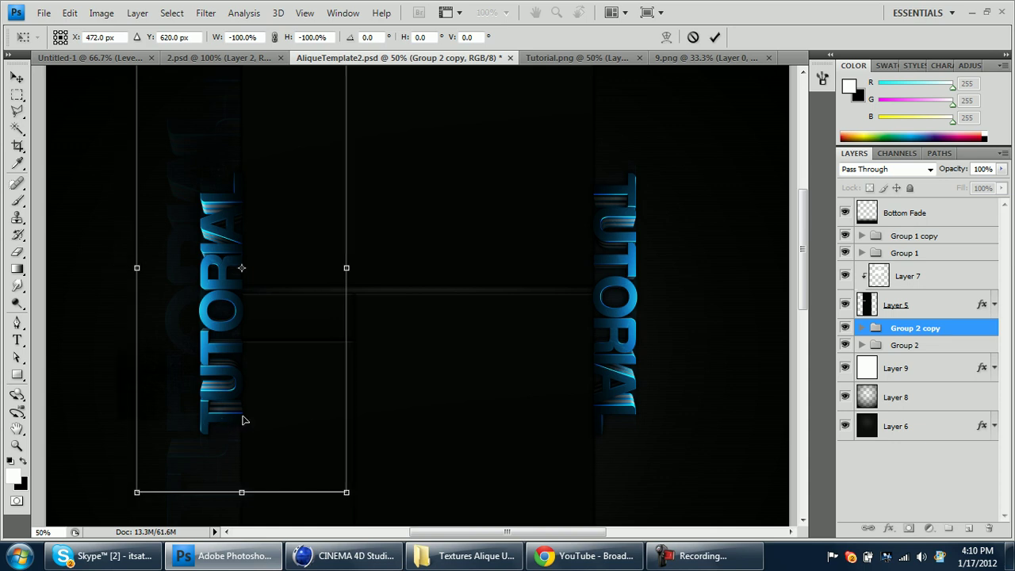
left_click_drag(355, 412, 584, 424)
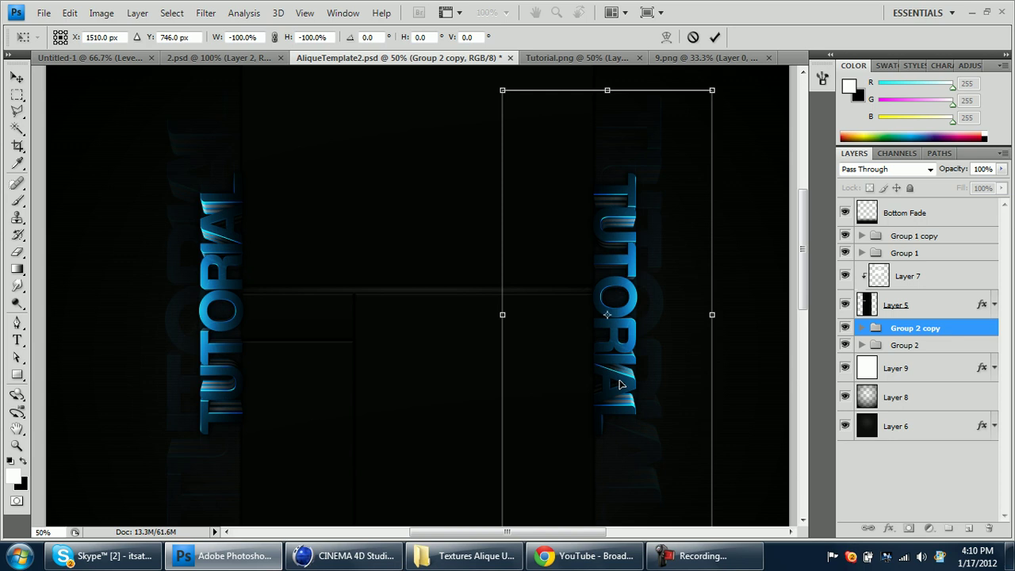
key("Return")
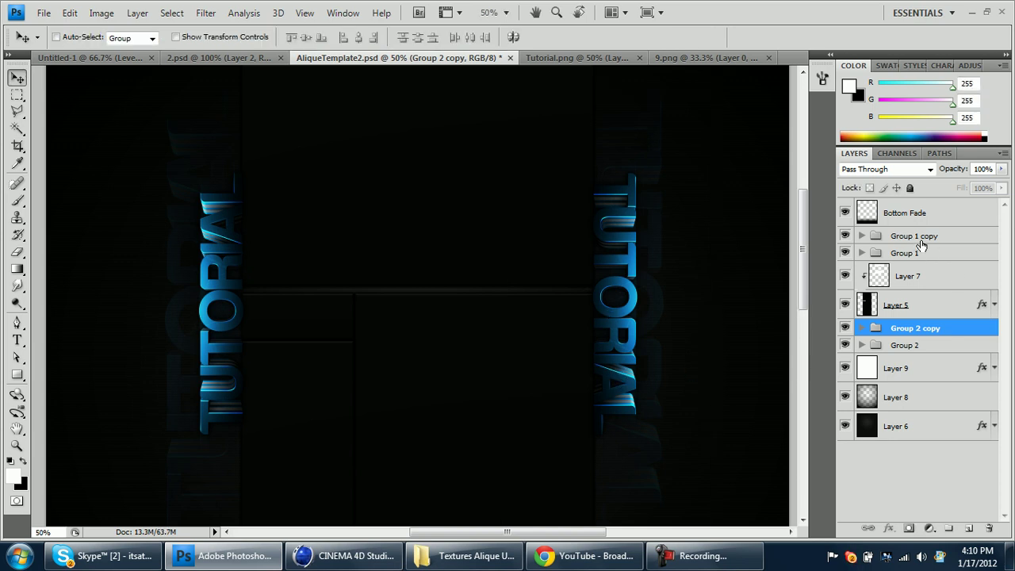
Bring the TUTORIAL text from Tutorial.png into the template as Layer 0 copy above Layer 7
left_click(551, 64)
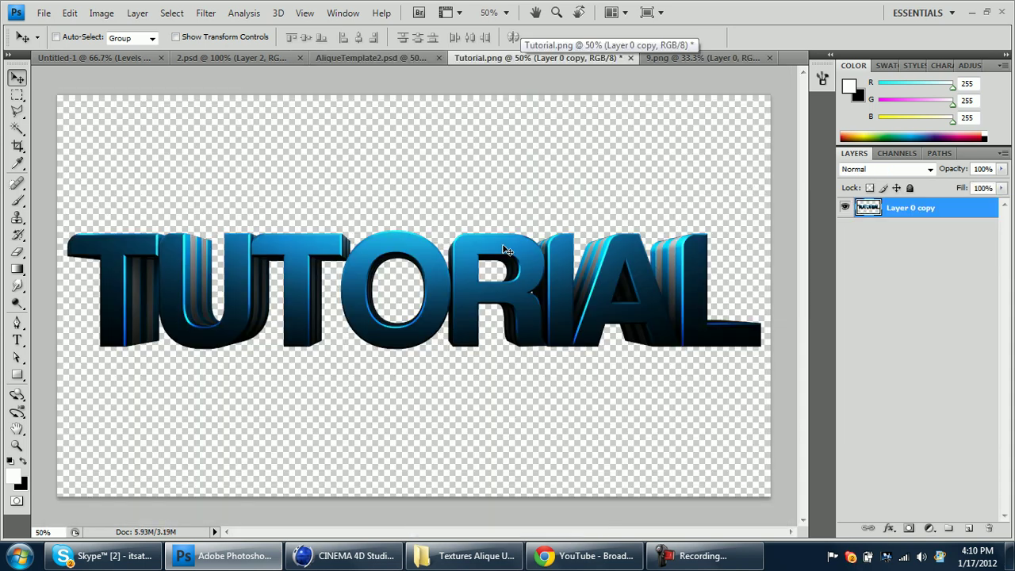
key("ctrl+z")
key("ctrl+alt+z")
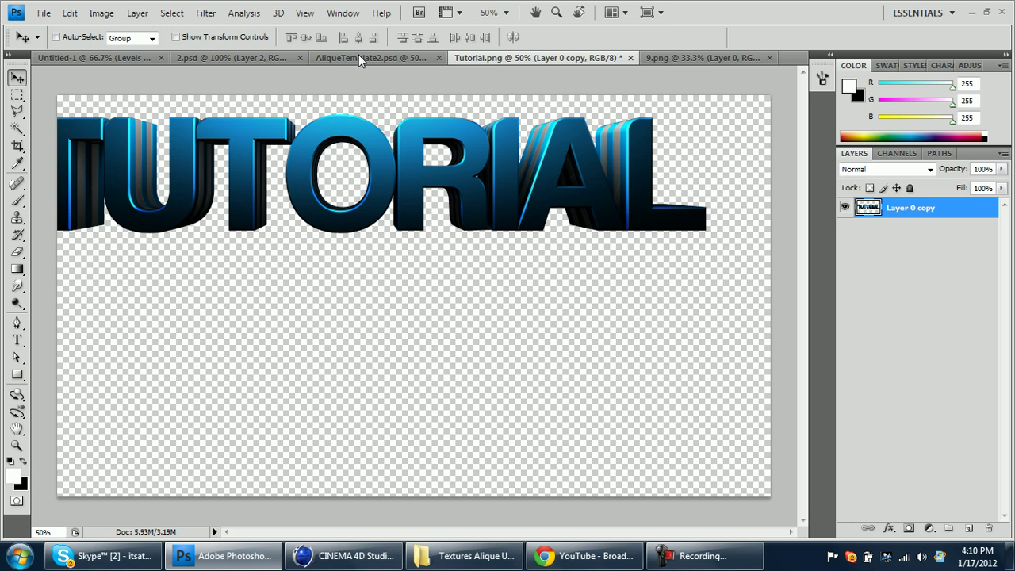
left_click_drag(358, 59, 469, 256)
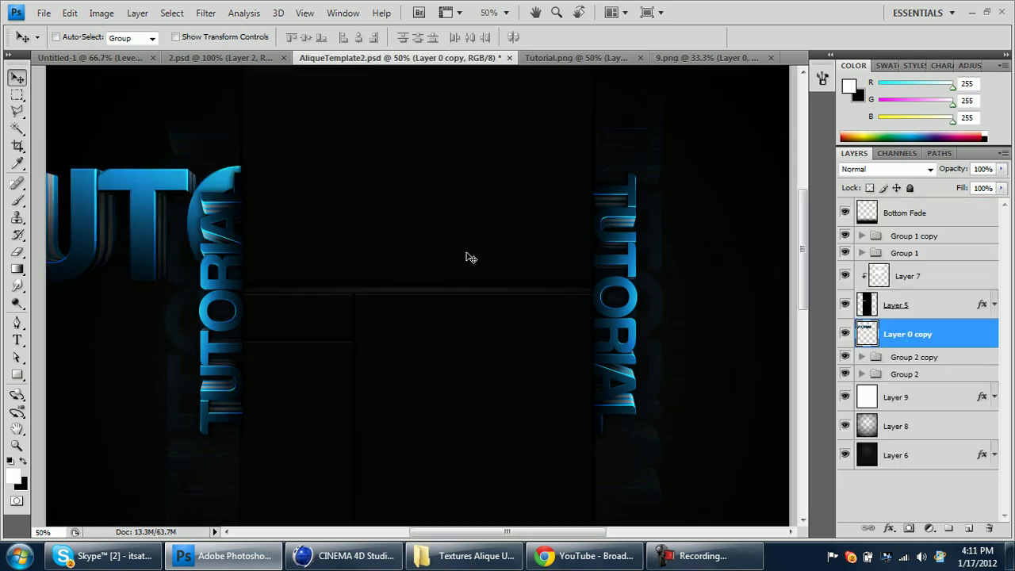
left_click_drag(906, 346, 906, 275)
left_click_drag(500, 272, 647, 278)
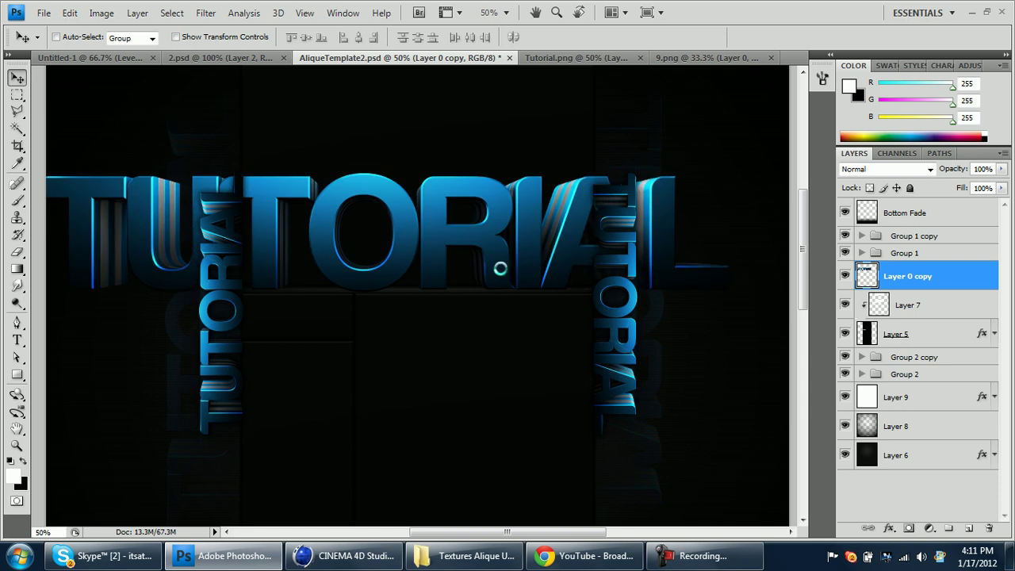
Scale the TUTORIAL copy to 24.1%, rotate it -15°, and place it at left-centre
key("ctrl+t")
left_click_drag(732, 166, 495, 185)
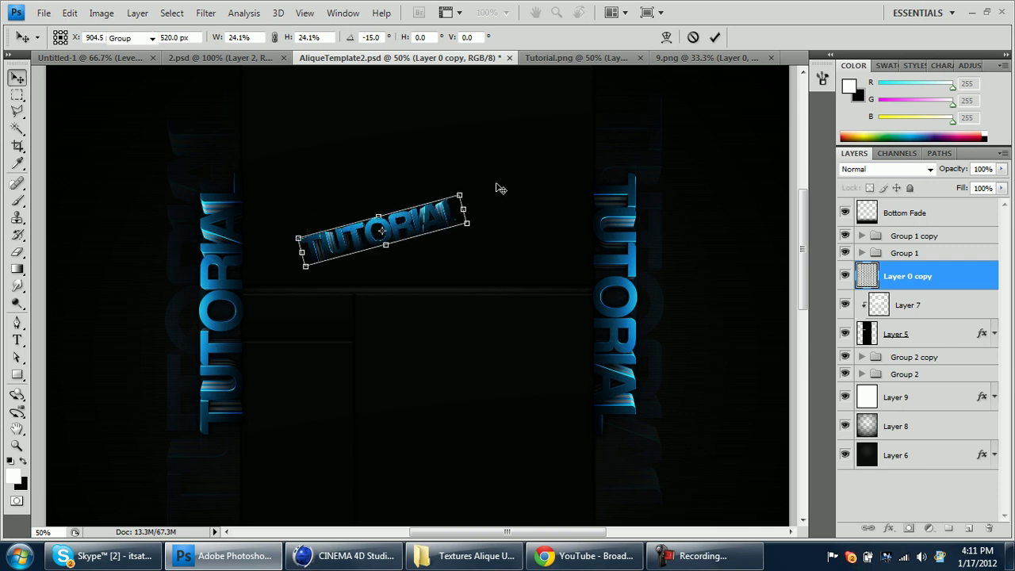
key("Return")
key("ctrl+plus")
left_click_drag(457, 188, 290, 400)
left_click_drag(332, 317, 361, 307)
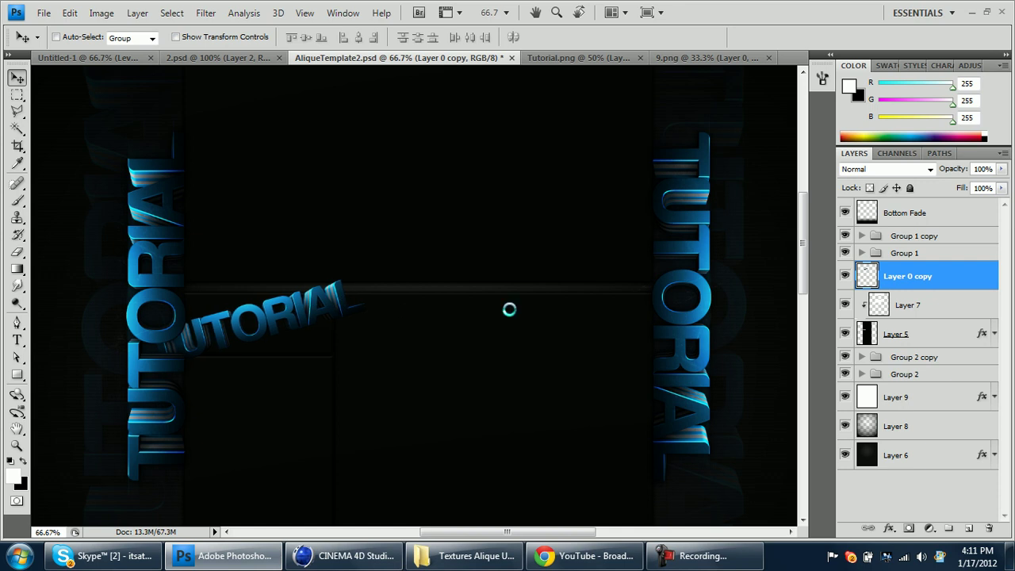
Select a panel on Layer 5 with the Magic Wand and trim Layer 0 copy to it
left_click(925, 345)
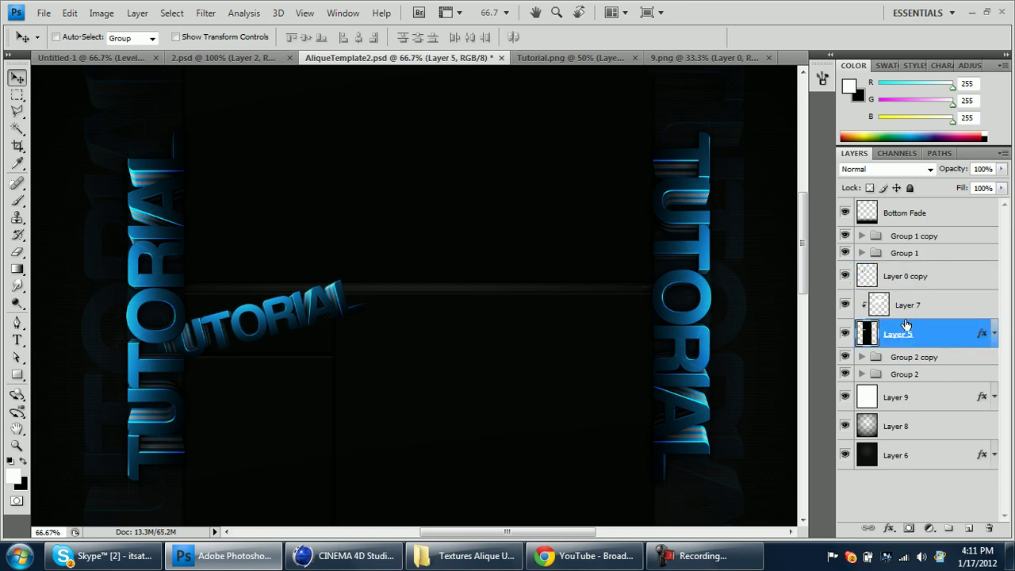
left_click(16, 127)
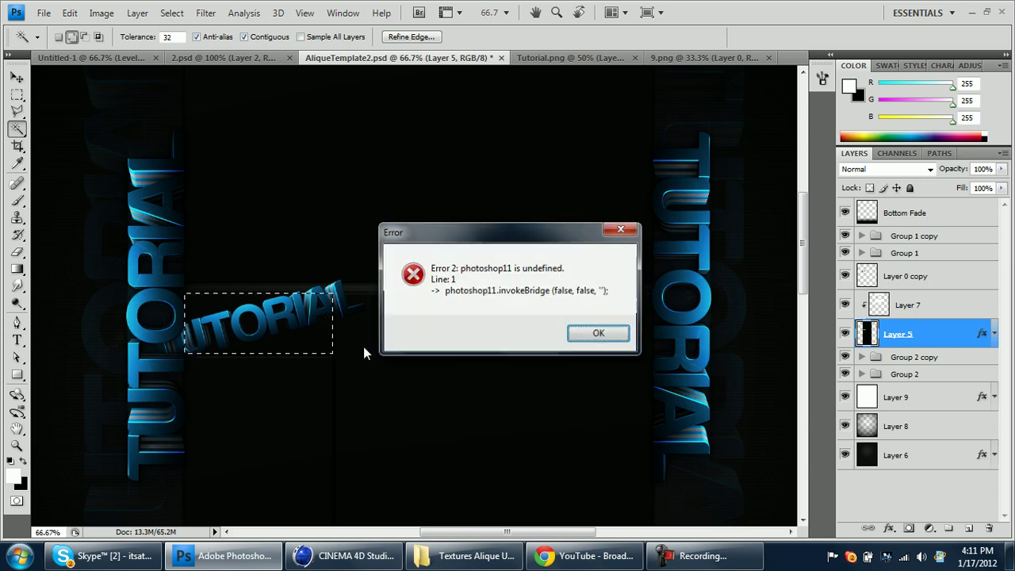
key("Return")
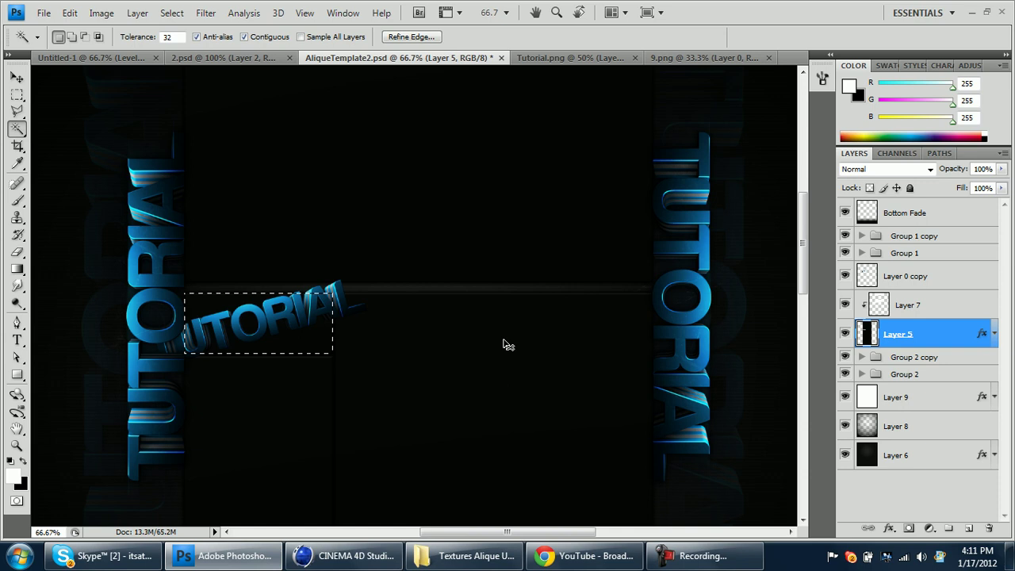
left_click(903, 282)
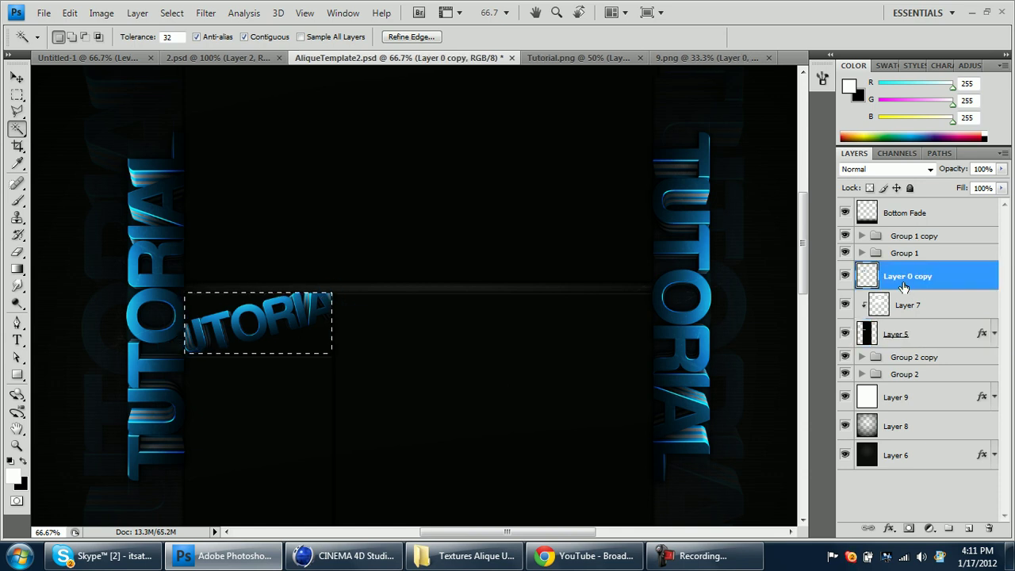
key("ctrl+d")
Clip Layer 0 copy to the layer below and fade it to 5% opacity
right_click(904, 286)
left_click(783, 360)
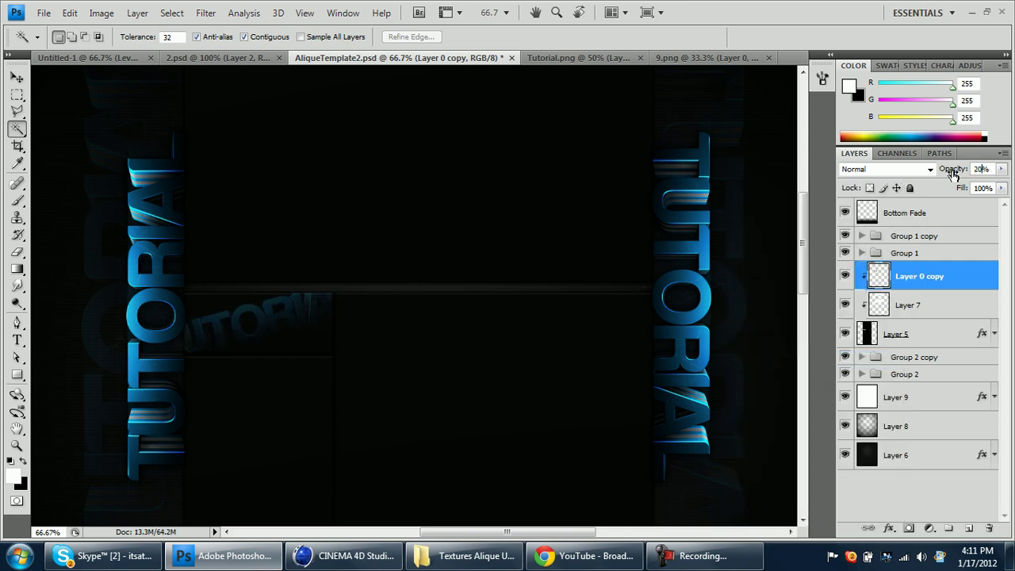
type("10")
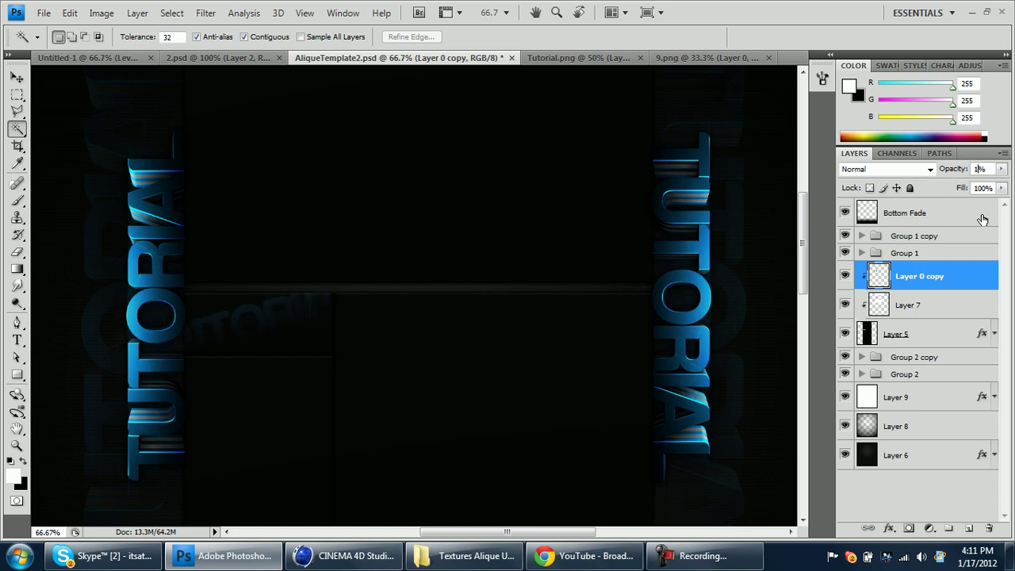
type("0")
left_click(16, 77)
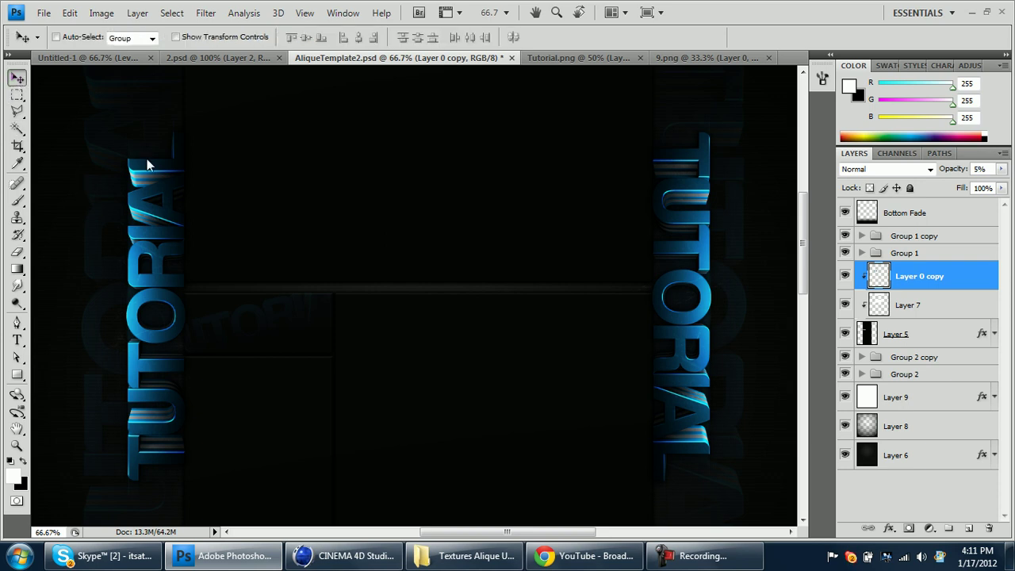
key("ctrl+minus")
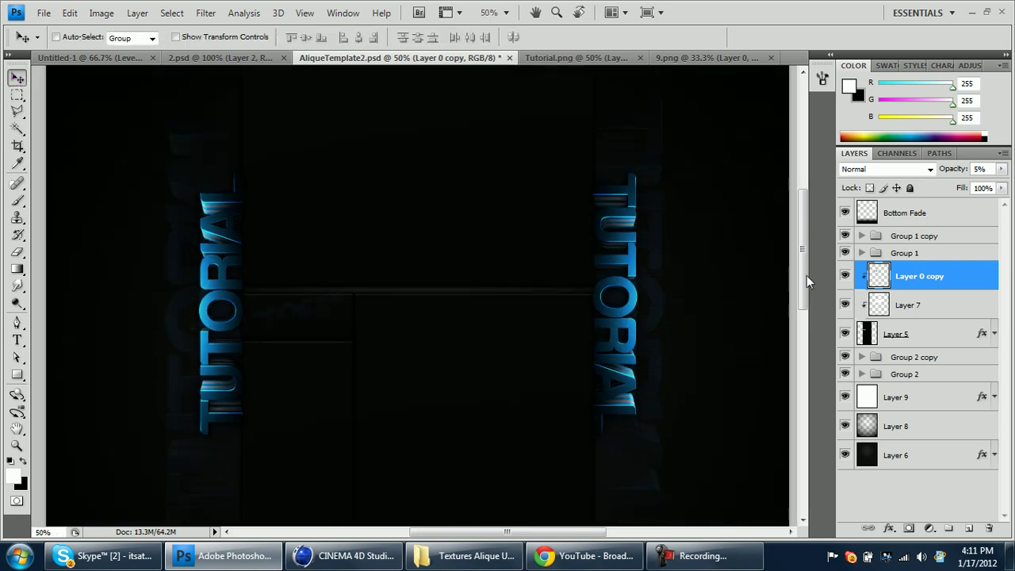
Add a reversed Gradient Map above Bottom Fade, blended in Overlay mode
left_click_drag(806, 275, 786, 261)
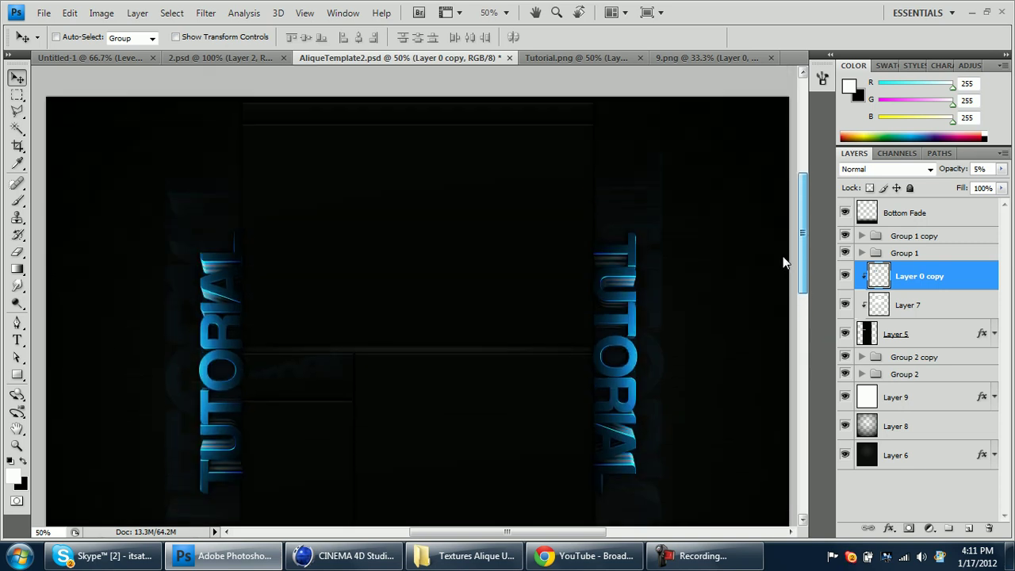
left_click(929, 215)
left_click(929, 527)
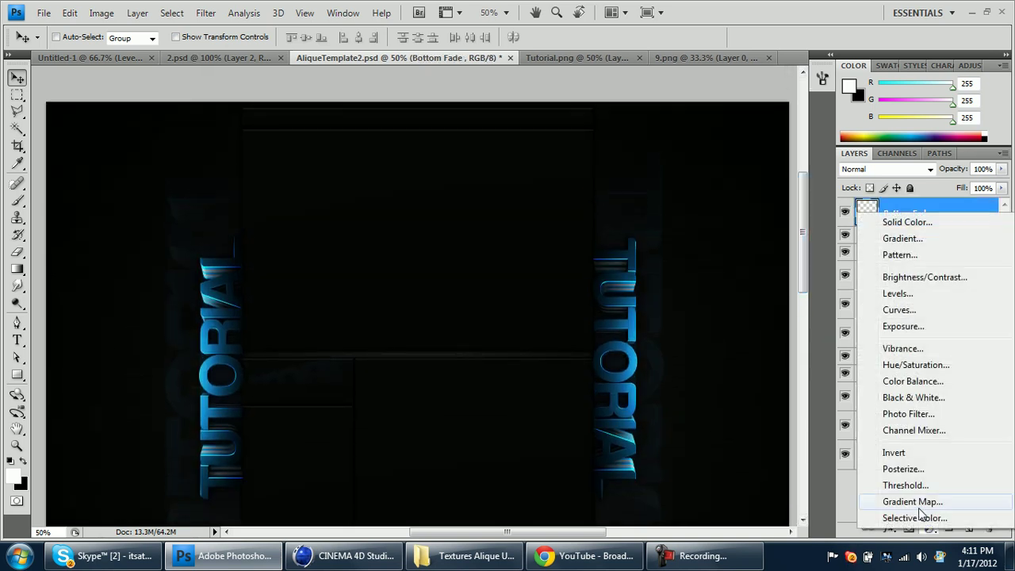
left_click(918, 511)
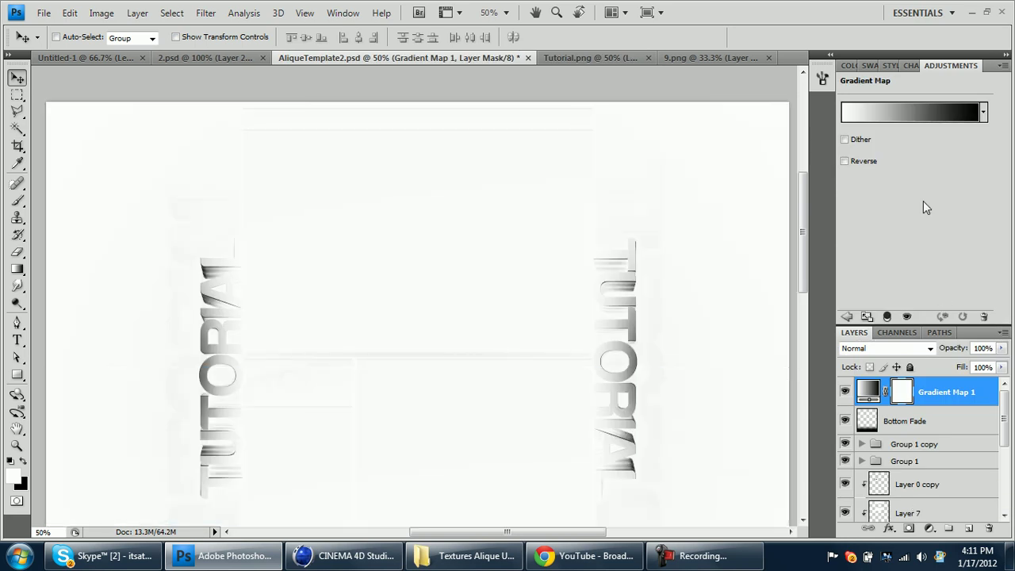
left_click(861, 161)
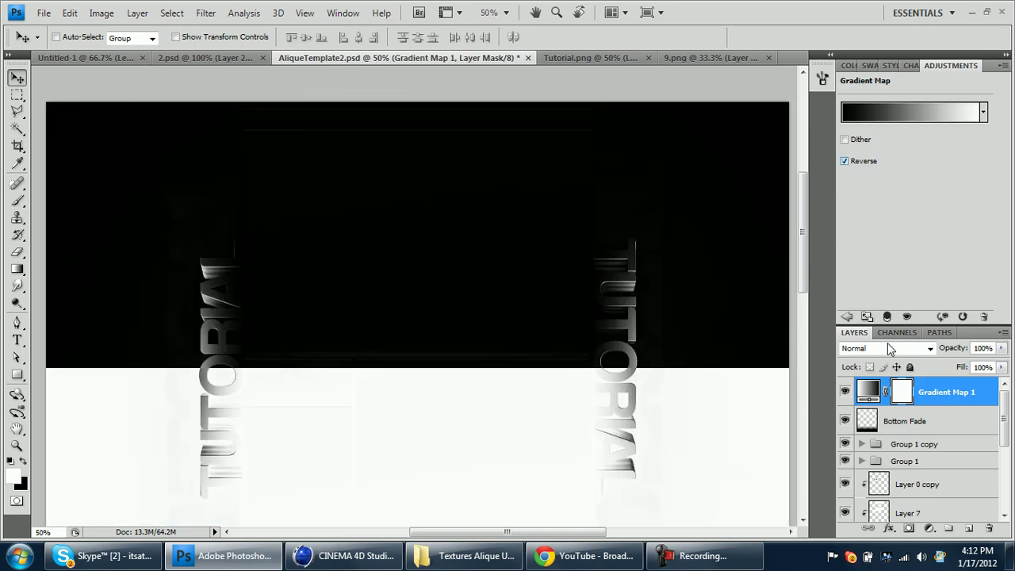
left_click(890, 348)
left_click(865, 185)
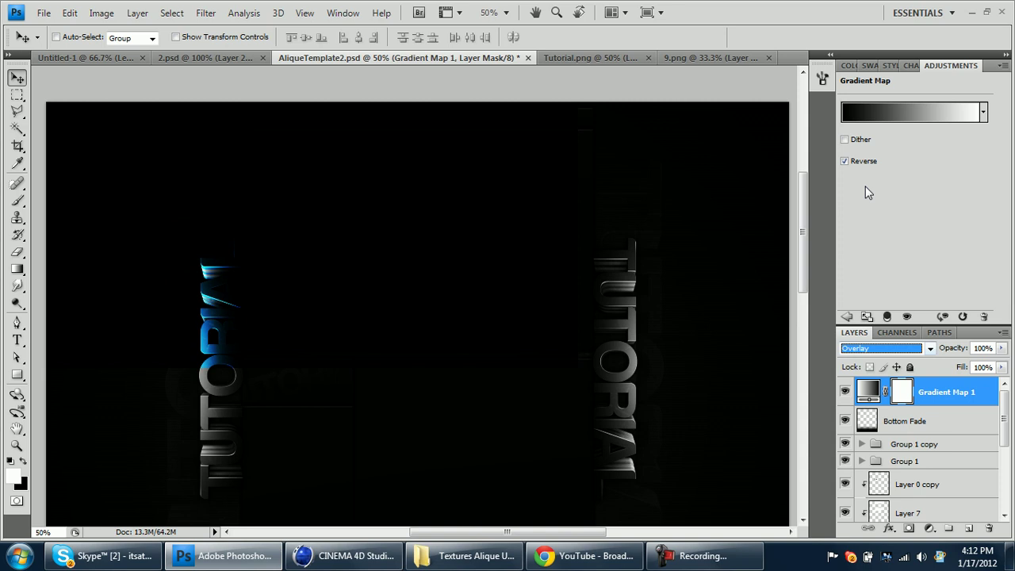
left_click(980, 349)
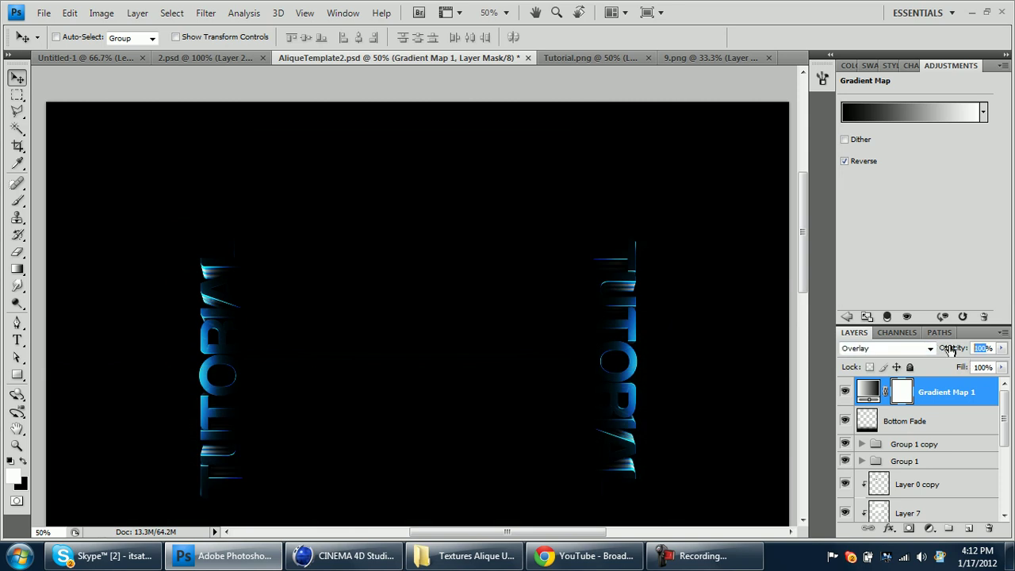
Add a second Gradient Map adjustment layer above Bottom Fade
left_click(937, 421)
left_click(930, 527)
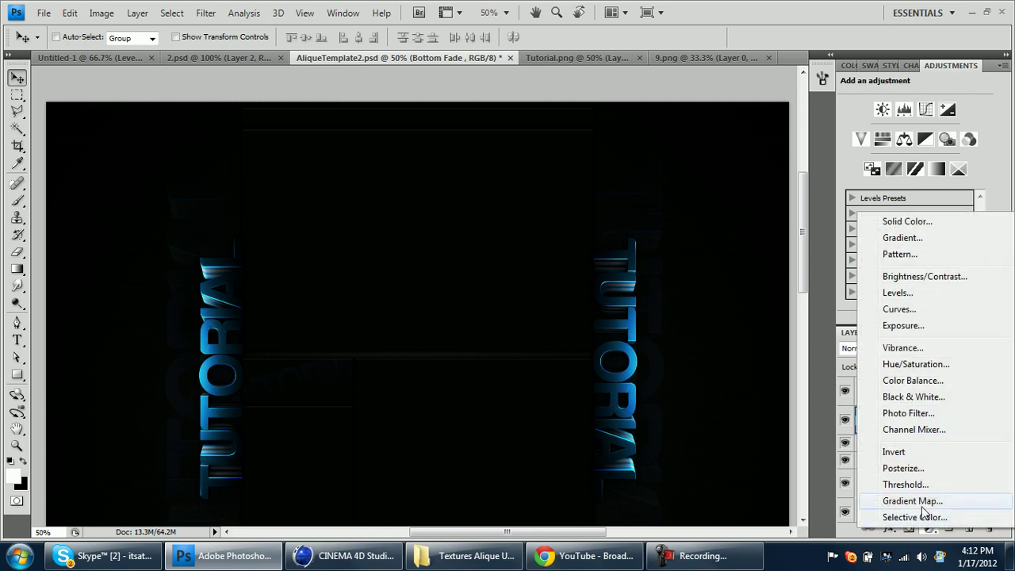
left_click(925, 508)
Switch to the Skype chat and start typing a smiley reply
left_click(145, 560)
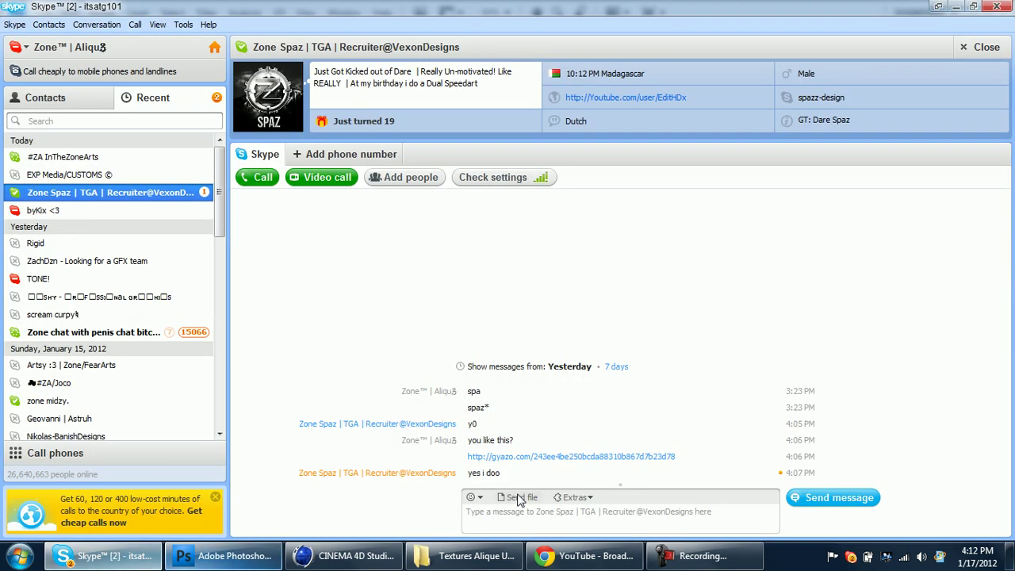
left_click(531, 516)
type("(:")
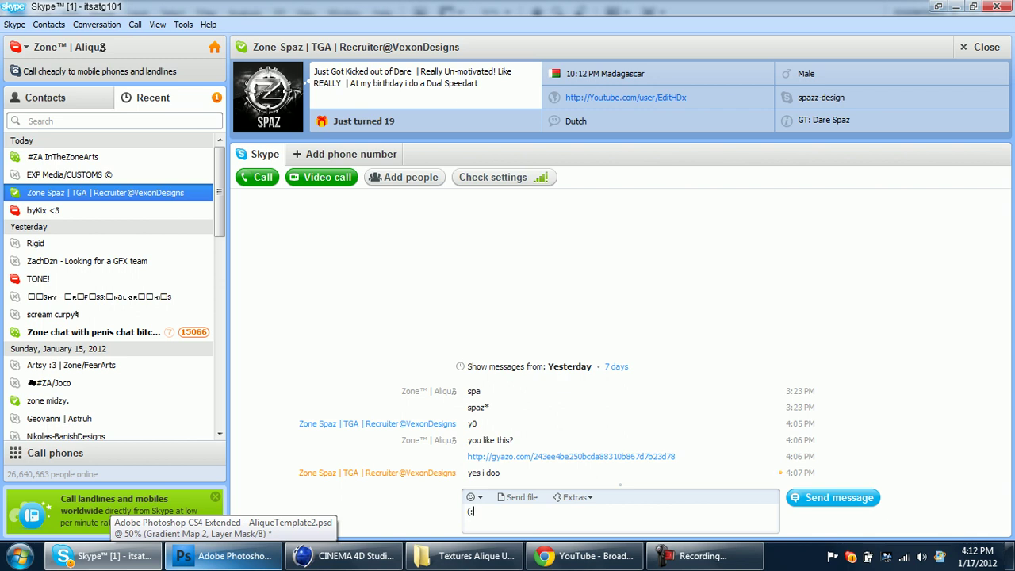
Give Gradient Map 2 the Violet, Orange preset, Soft Light blending and 20% opacity
left_click(224, 555)
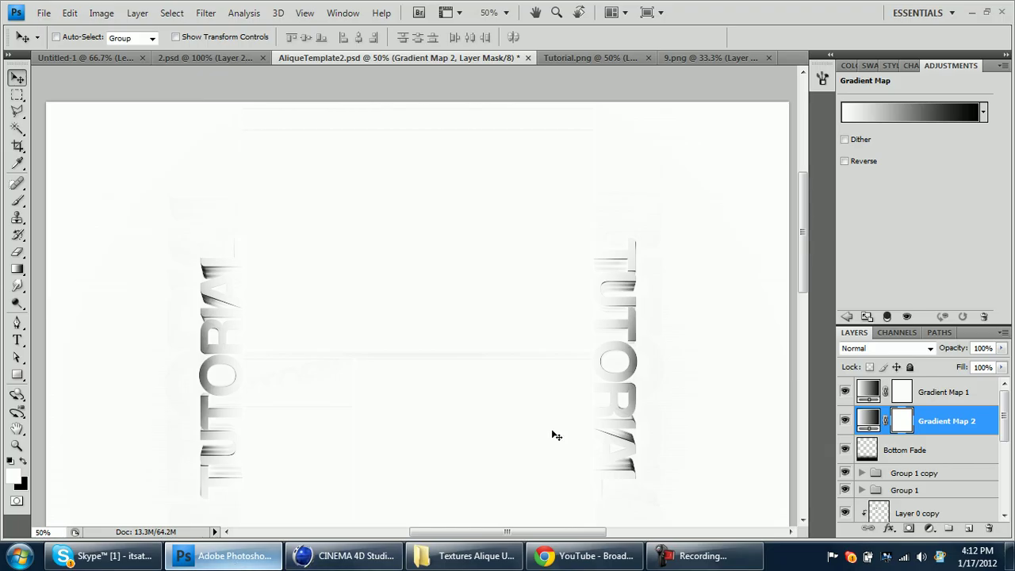
left_click(876, 115)
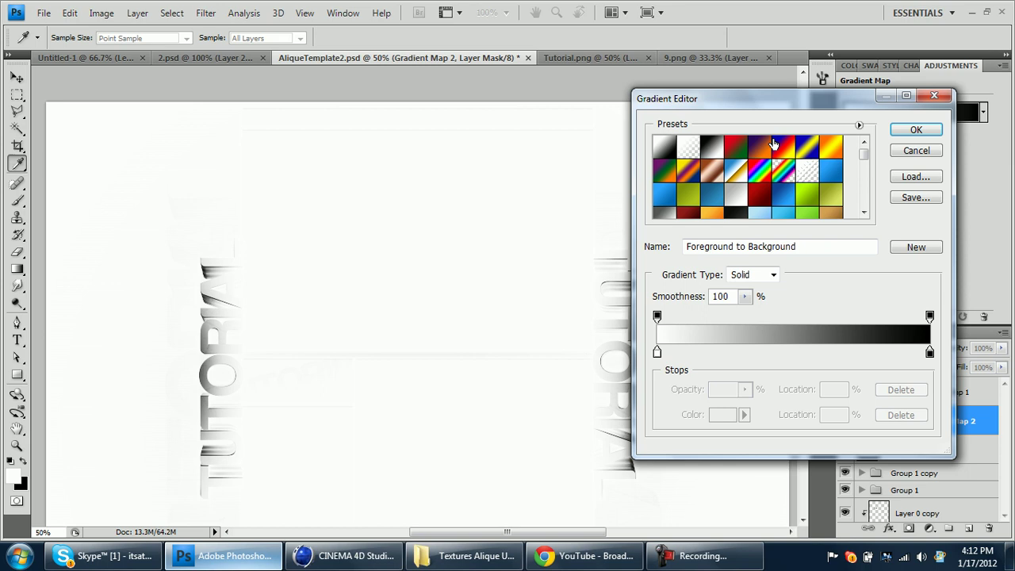
left_click(767, 144)
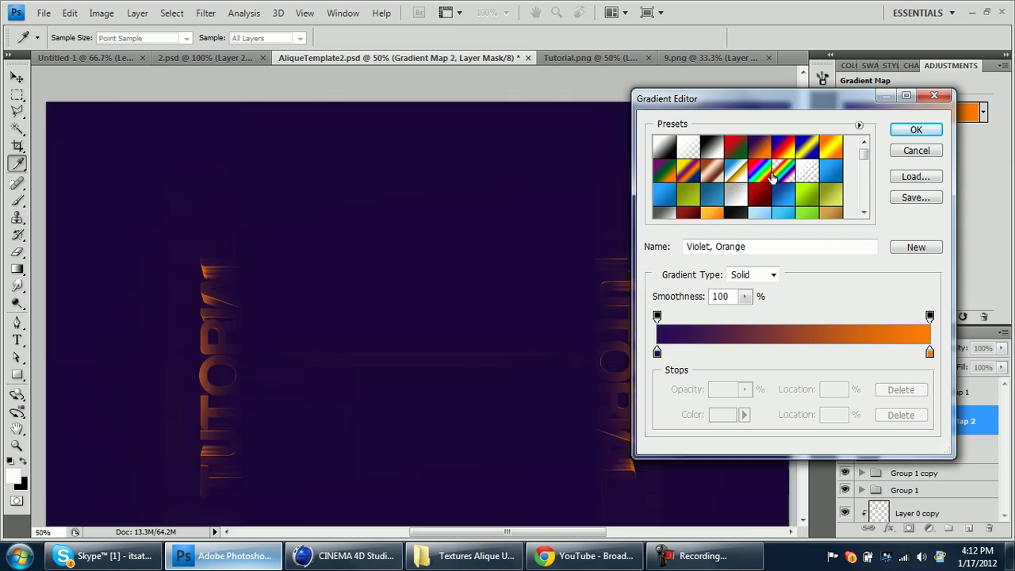
key("Return")
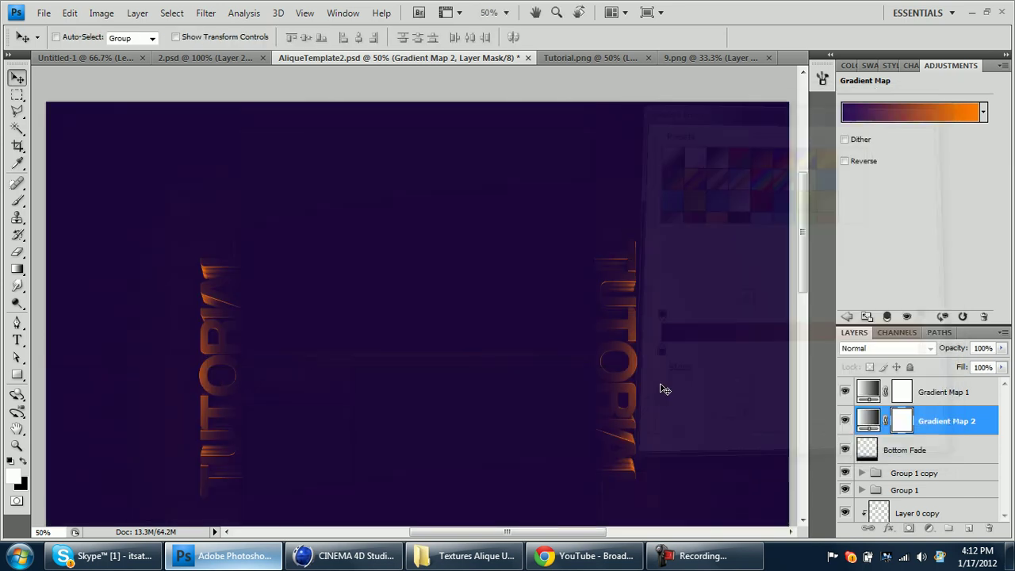
left_click(872, 348)
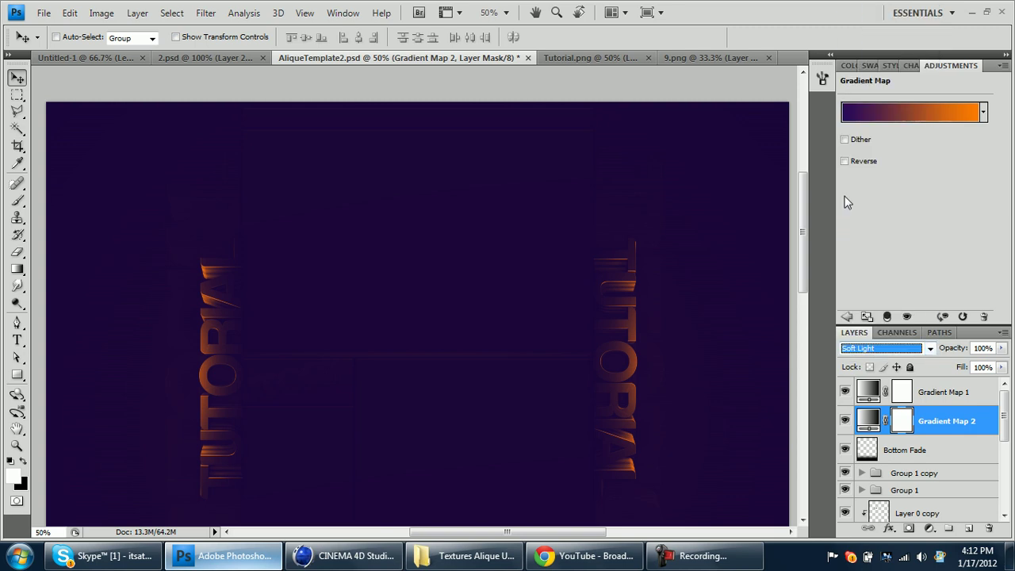
left_click(851, 186)
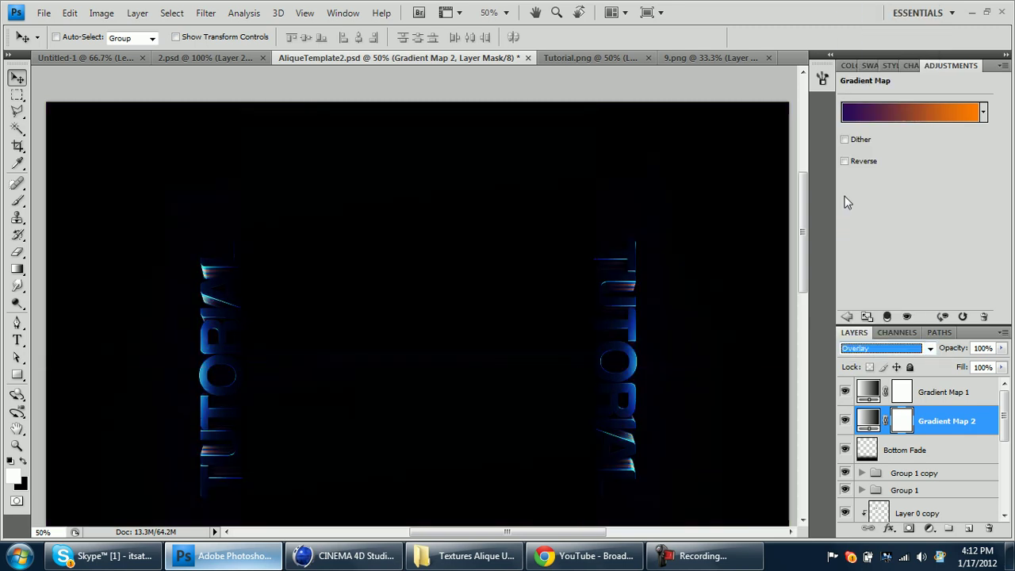
left_click(984, 347)
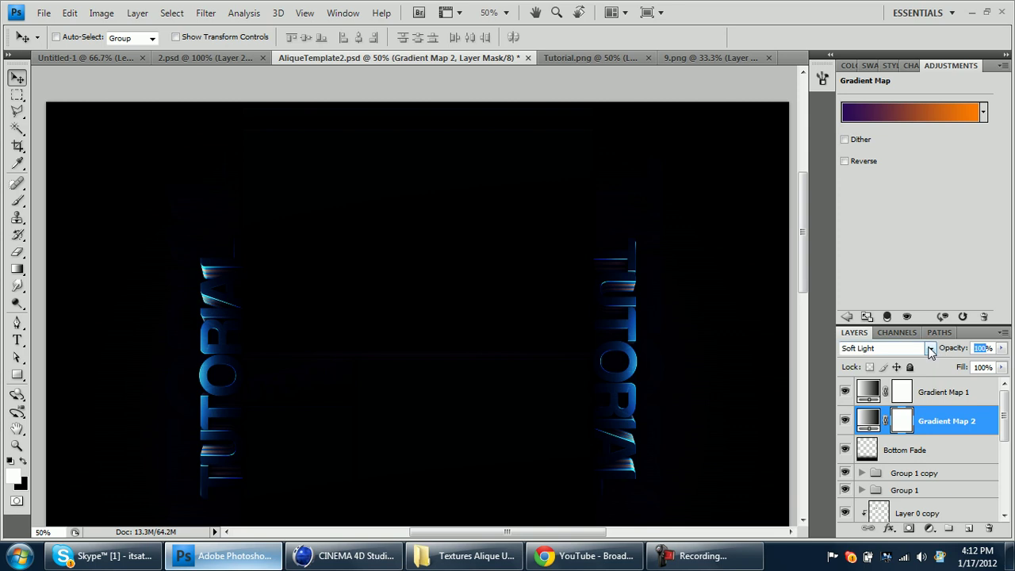
type("20")
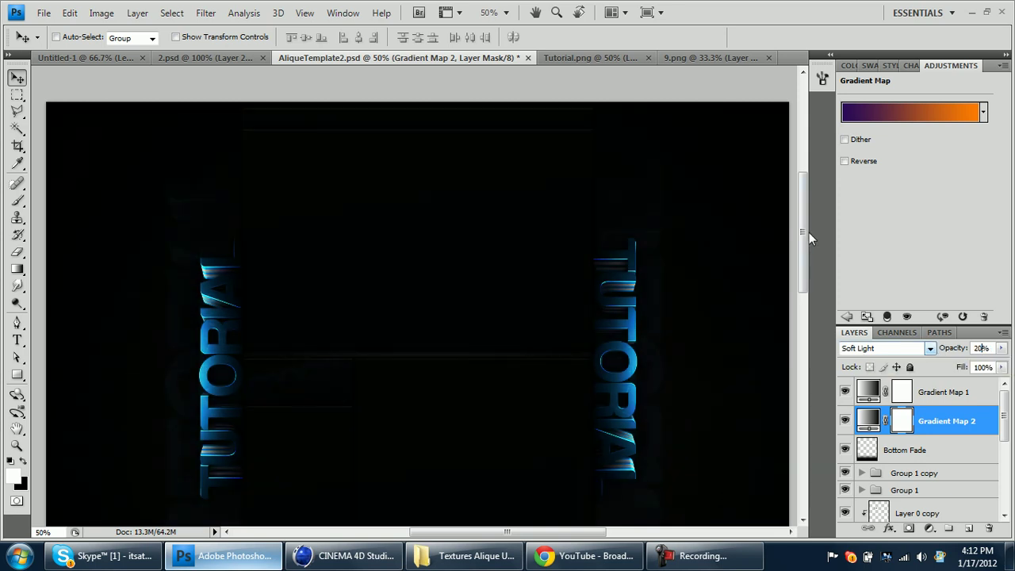
mouse_move(806, 245)
left_mouse_down()
mouse_move(812, 311)
mouse_move(802, 241)
mouse_move(802, 253)
left_mouse_up()
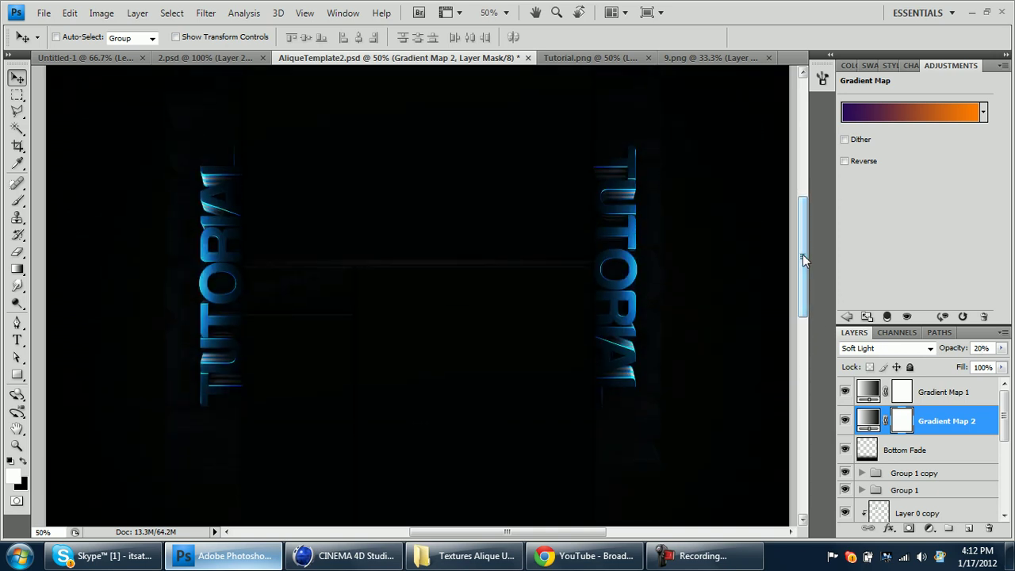
key("ctrl+plus")
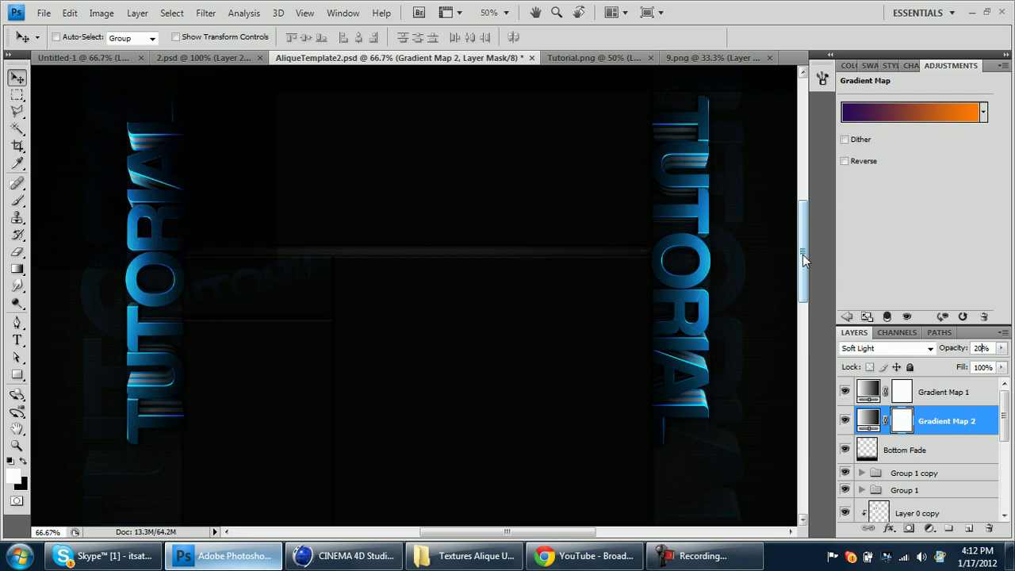
Start a new 30 pt text layer above the groups and paste the 'DESIGNED BY' credit
key("ctrl+plus")
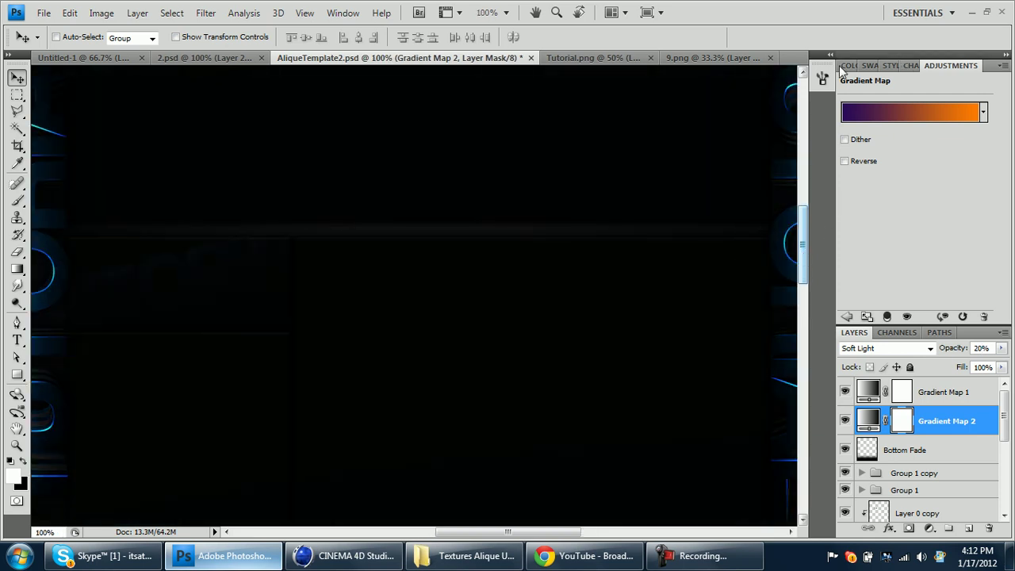
left_click(845, 66)
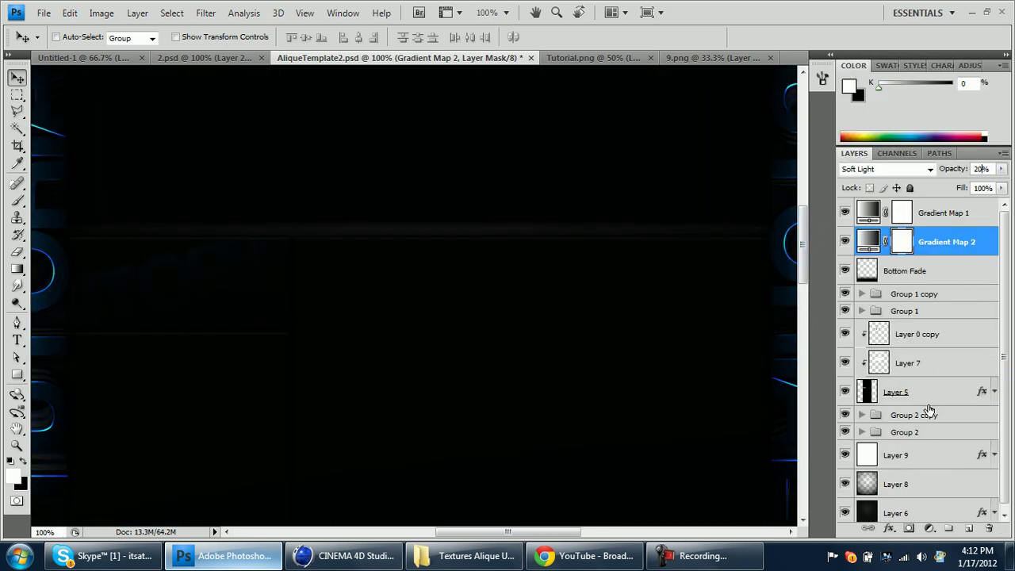
left_click(896, 311)
left_click(907, 293)
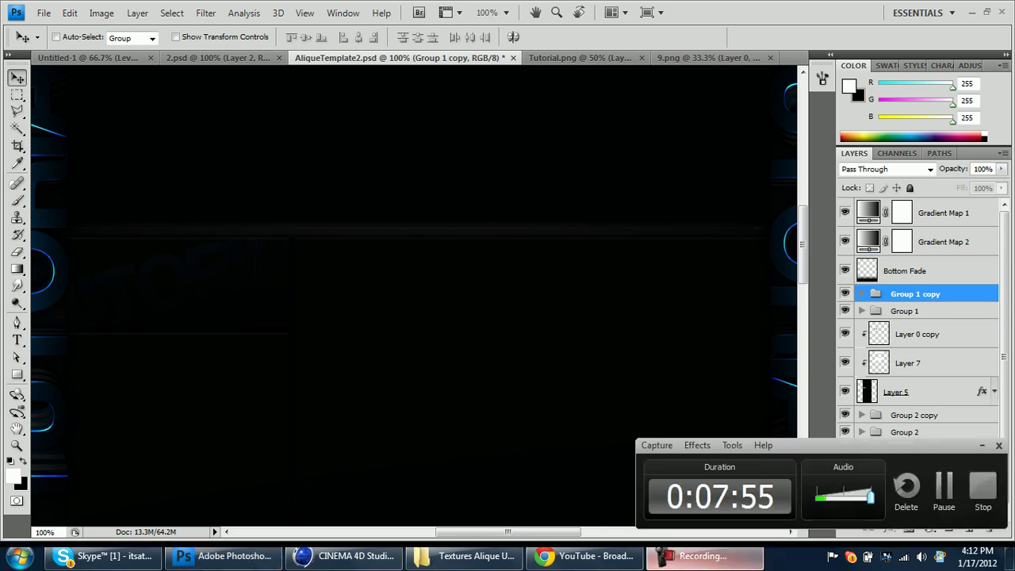
left_click(18, 341)
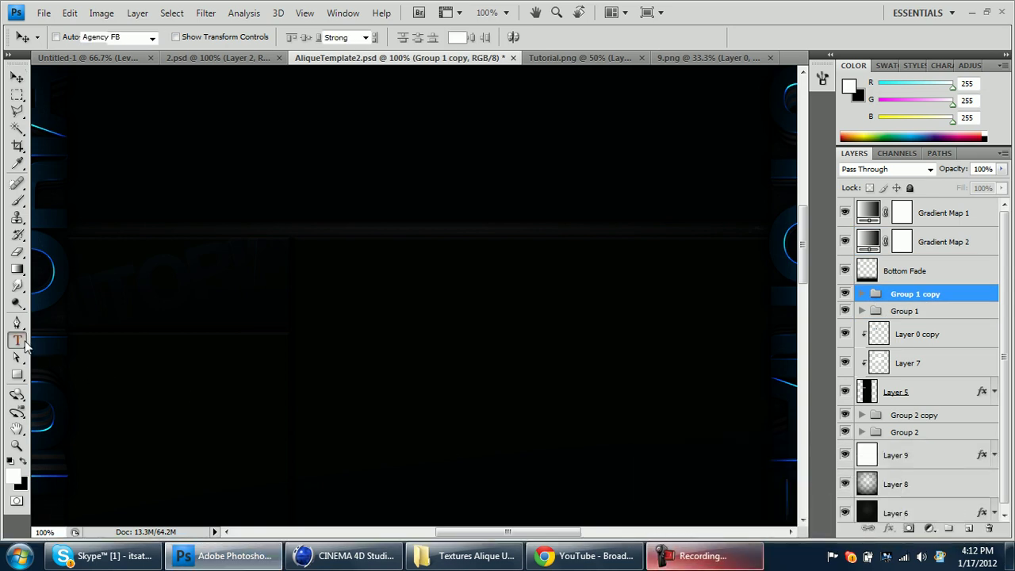
left_click(294, 243)
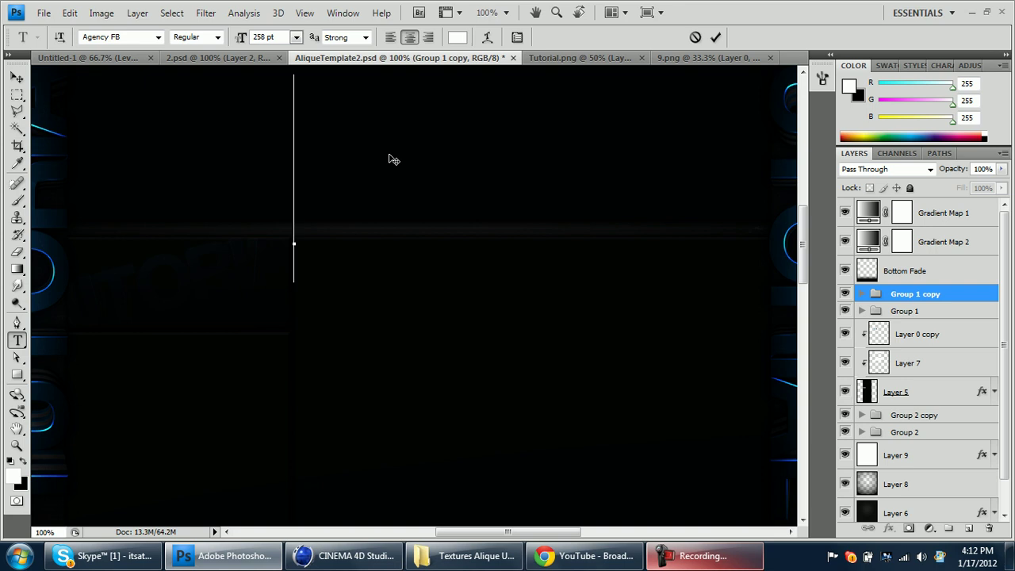
left_click(296, 37)
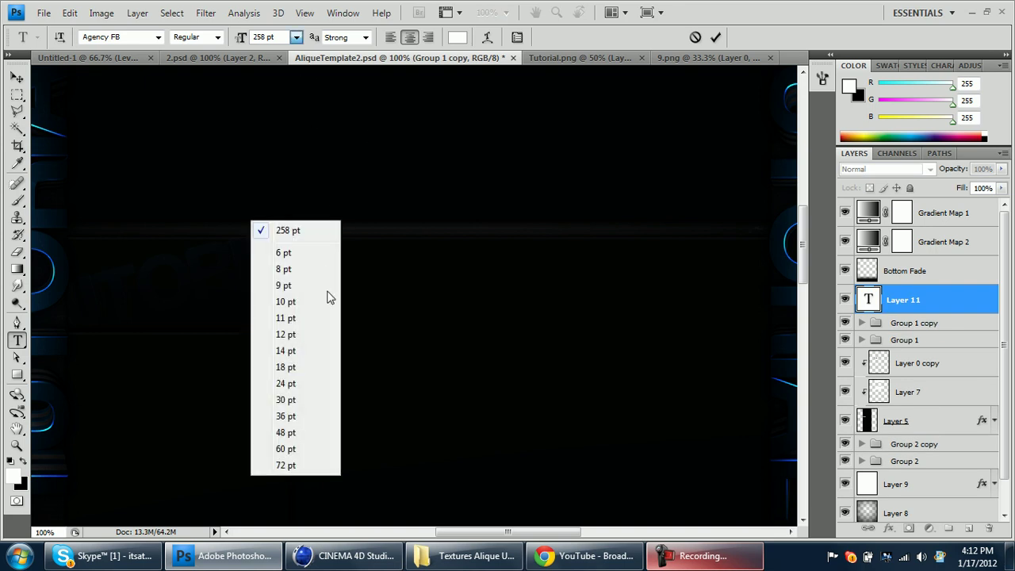
left_click(312, 403)
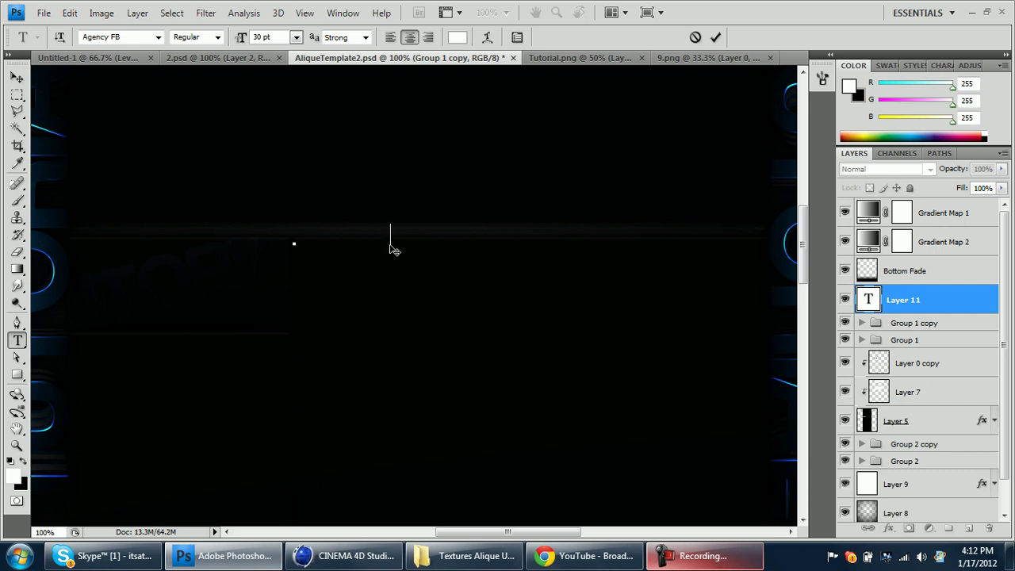
type("ESIGNED BY ALIQUEGFX")
Bold the designer's name and set the whole credit to 14 pt
left_click_drag(391, 241, 310, 236)
left_click(218, 38)
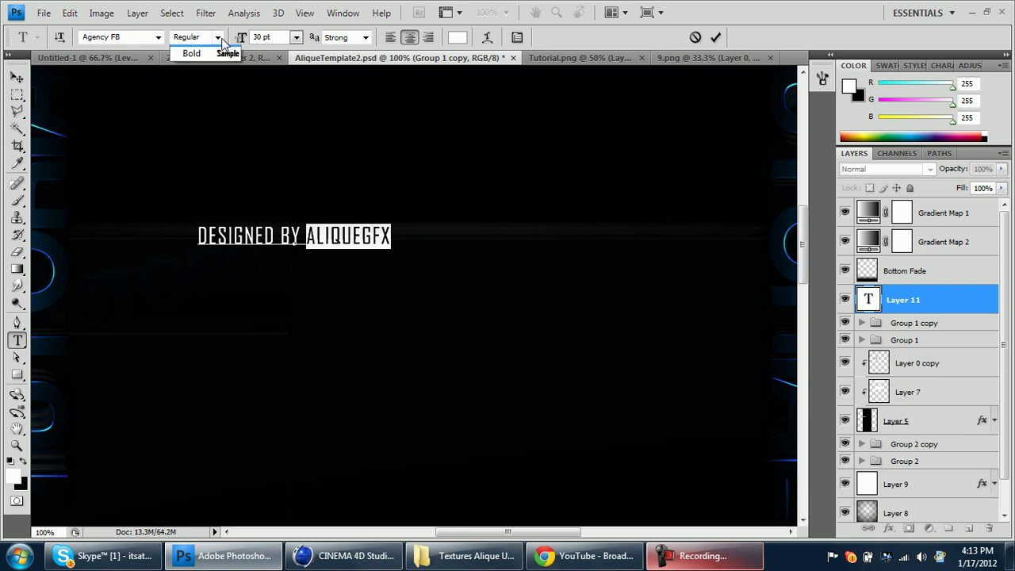
left_click(220, 62)
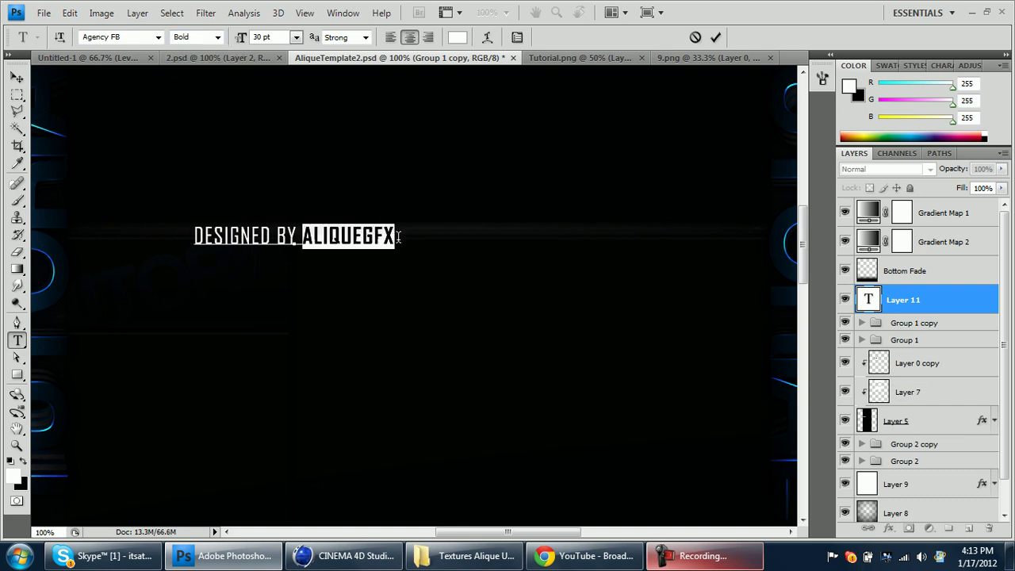
left_click(398, 237)
key("ctrl+a")
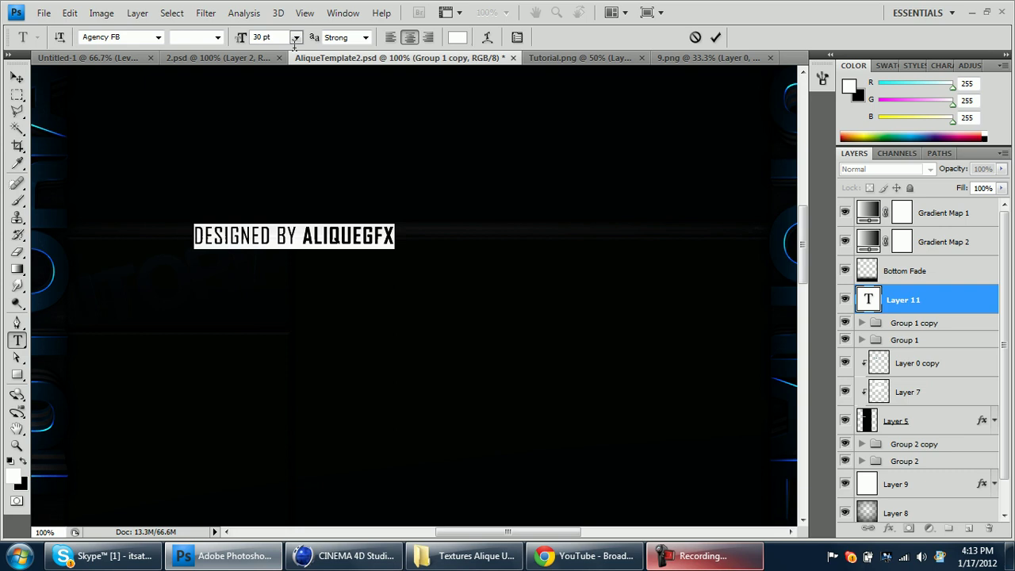
left_click(296, 37)
left_click(283, 176)
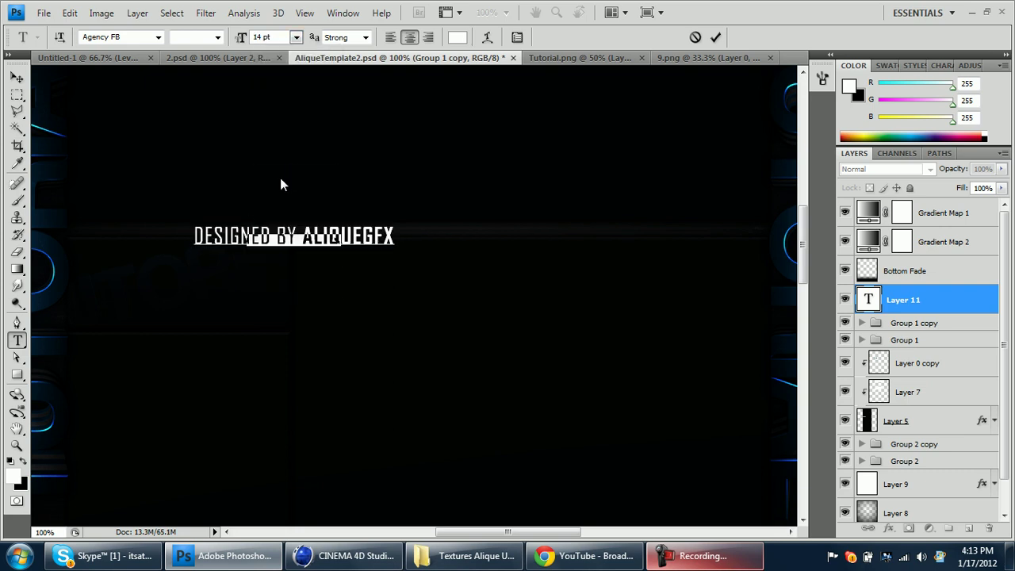
Commit the 'DESIGNED BY' text and move it to the template's top-right edge
left_click(16, 77)
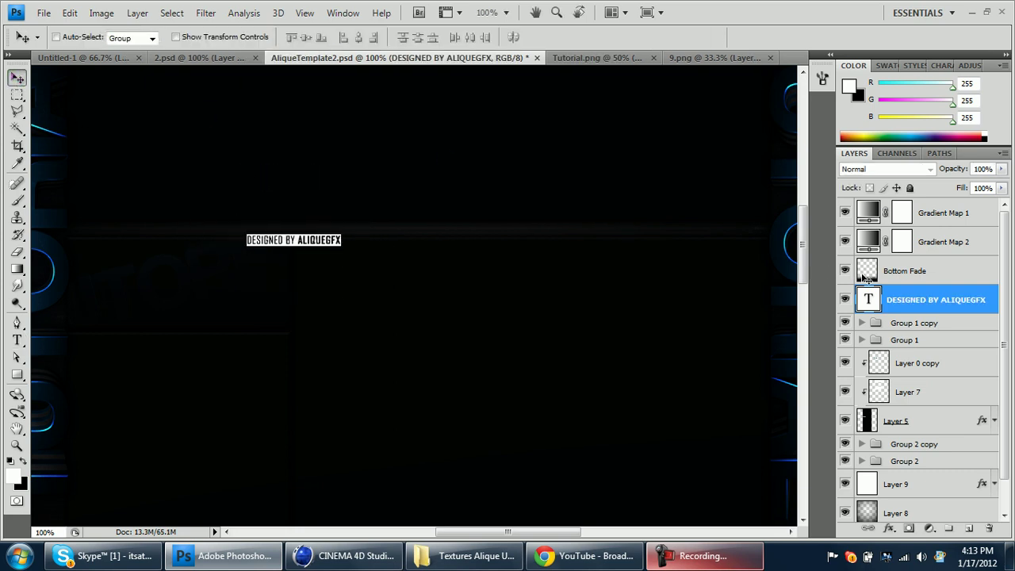
scroll(803, 265, "up", 5)
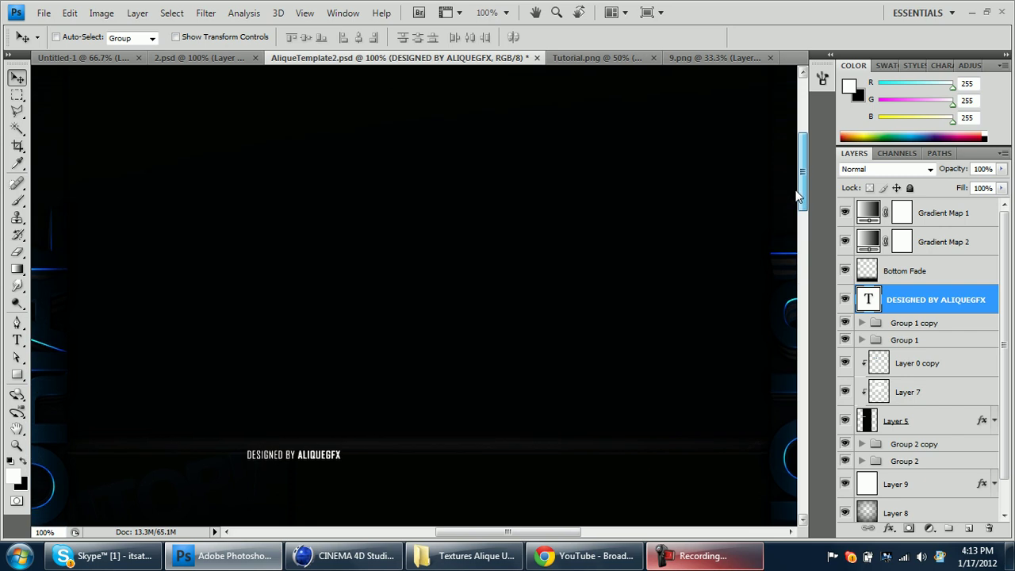
left_click_drag(553, 179, 664, 159)
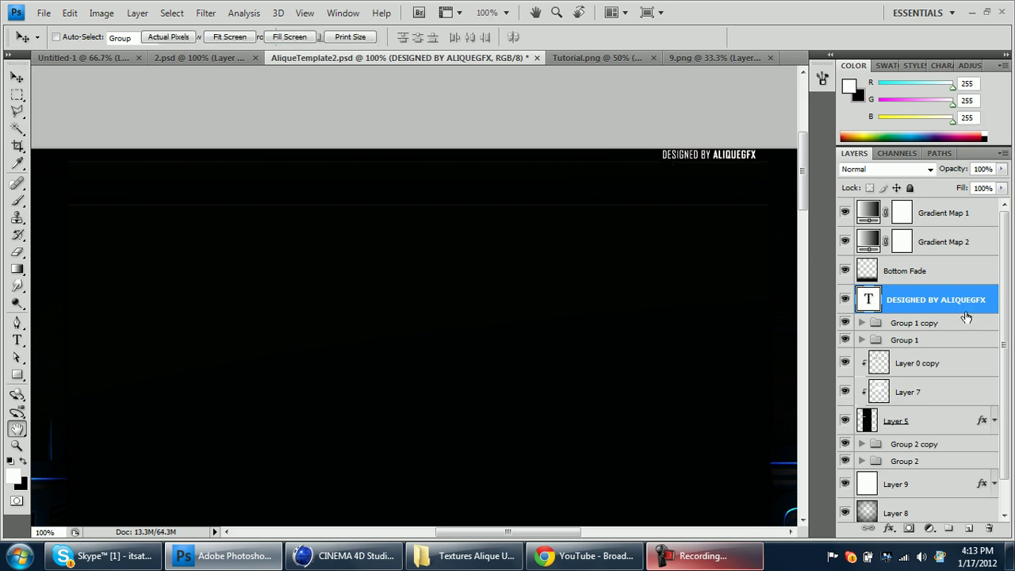
Give the credit layer a black-to-white Gradient Overlay at about 53% opacity, then zoom out
double_click(975, 315)
left_click(650, 405)
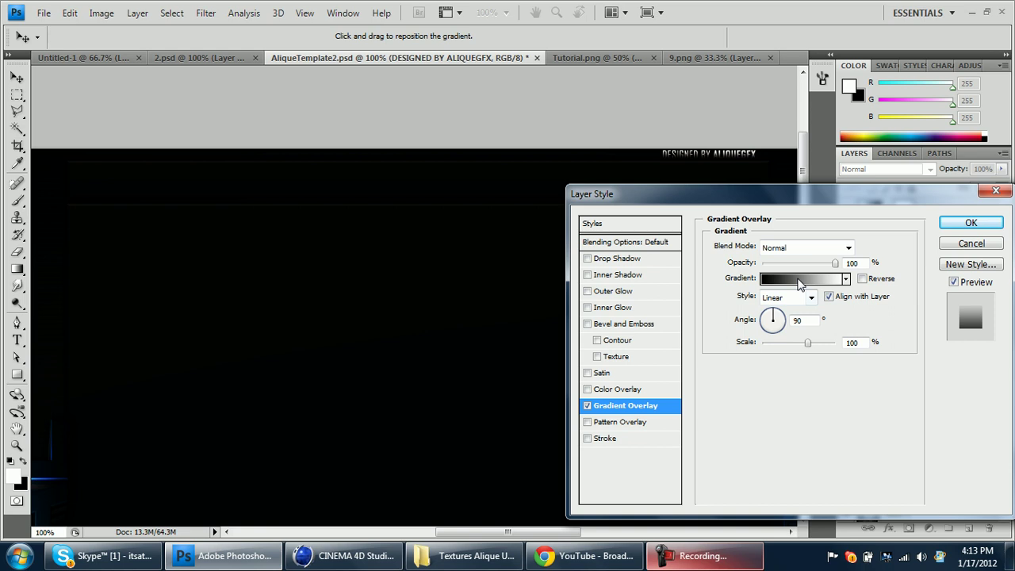
left_click(808, 264)
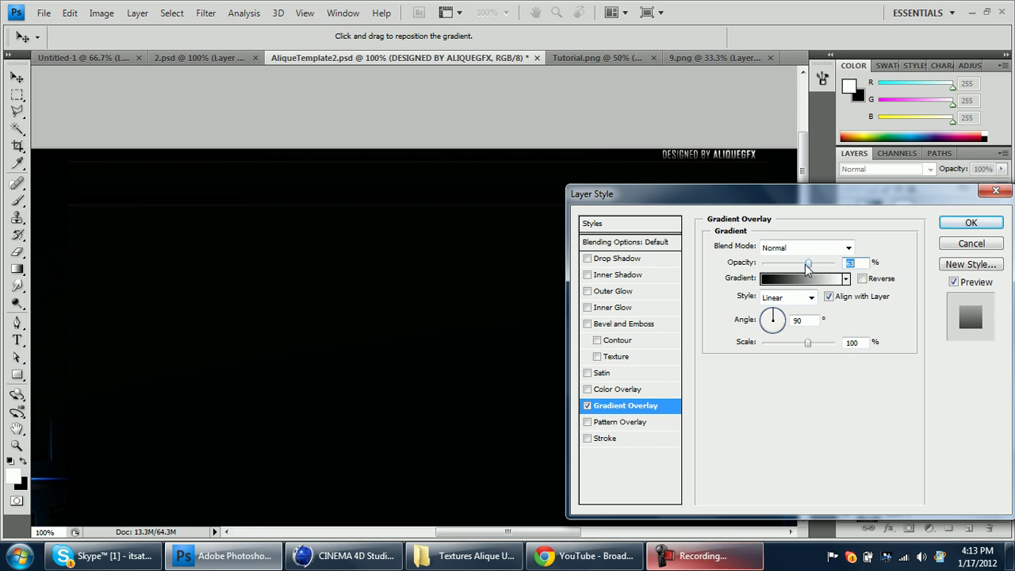
left_click_drag(805, 266, 799, 265)
key("Return")
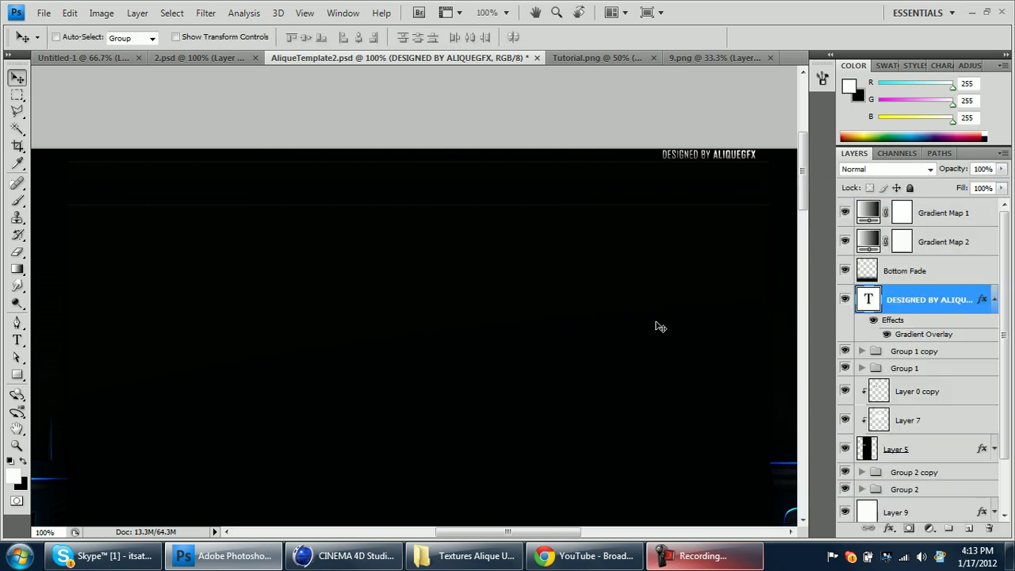
left_click(994, 303)
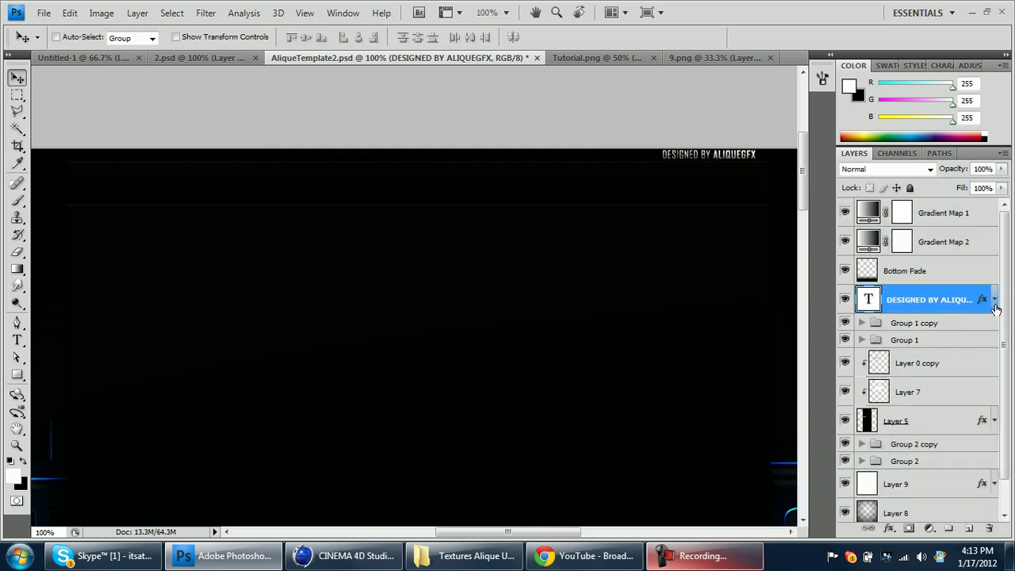
key("ctrl+minus")
left_click_drag(806, 202, 802, 243)
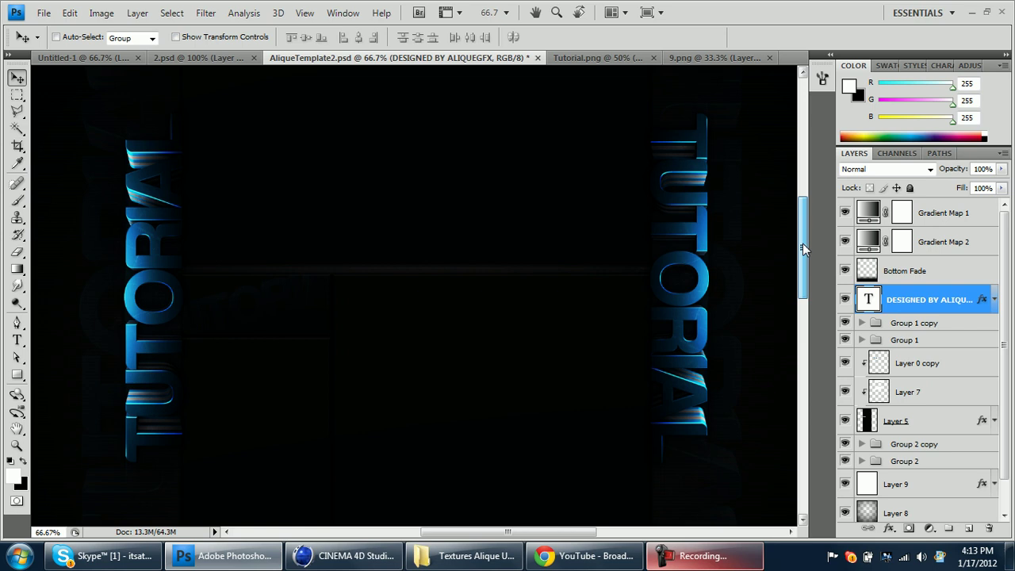
left_click(345, 556)
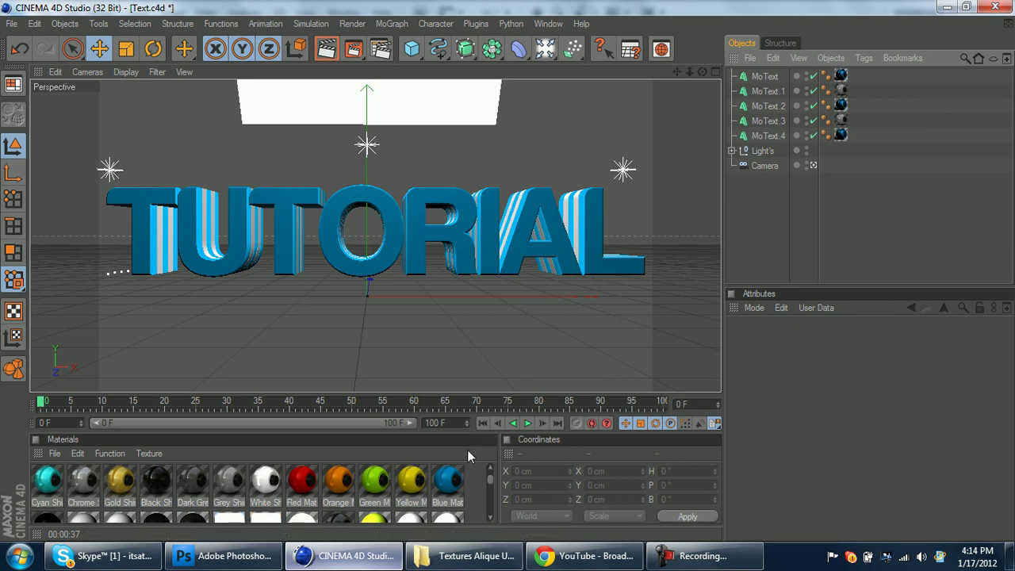
Hide the DESIGNED BY layer in AliqueTemplate2.psd, leaving only the mirrored TUTORIAL text visible
left_click(232, 557)
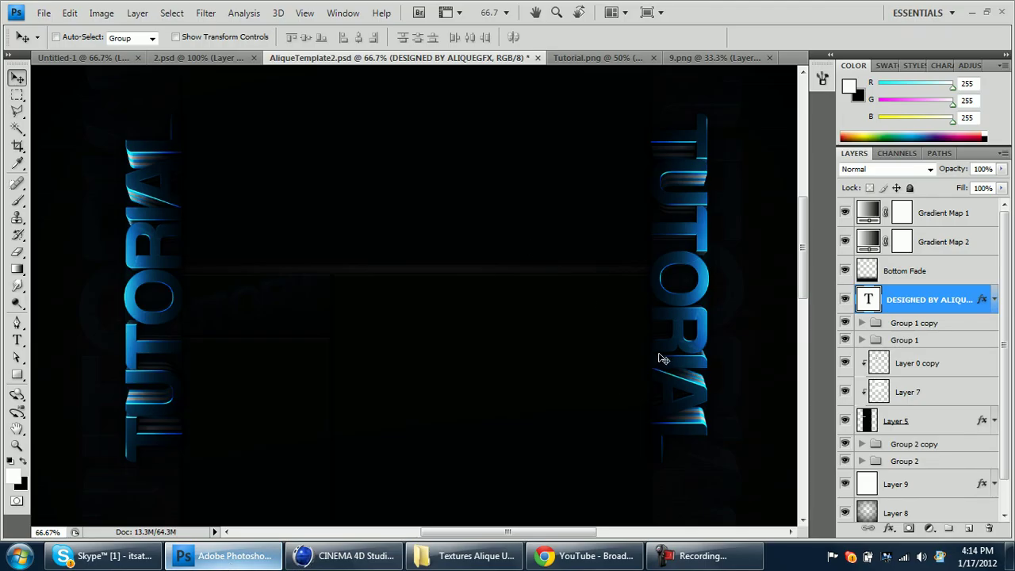
left_click_drag(804, 229, 802, 181)
left_click(845, 300)
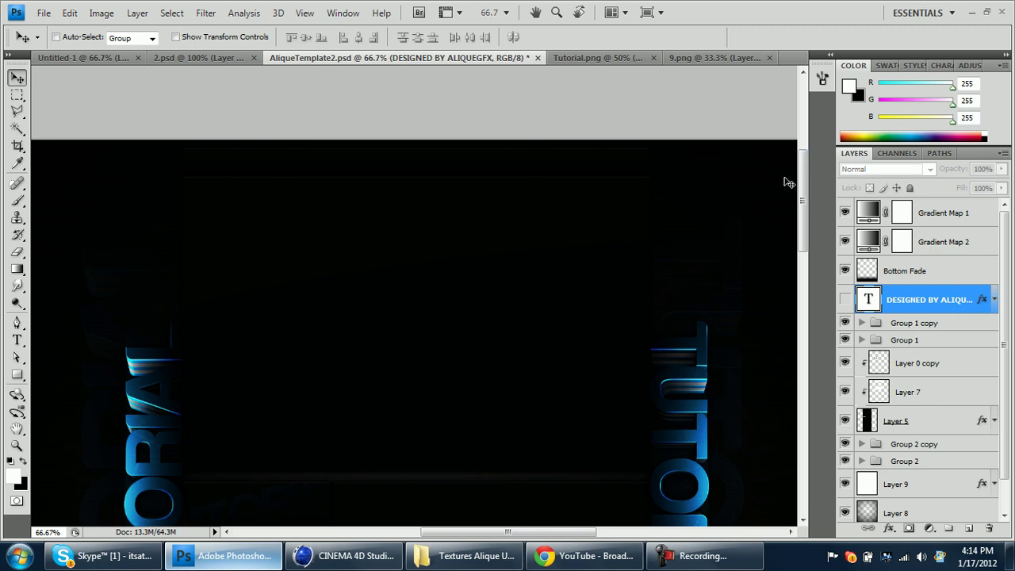
left_click_drag(807, 198, 804, 245)
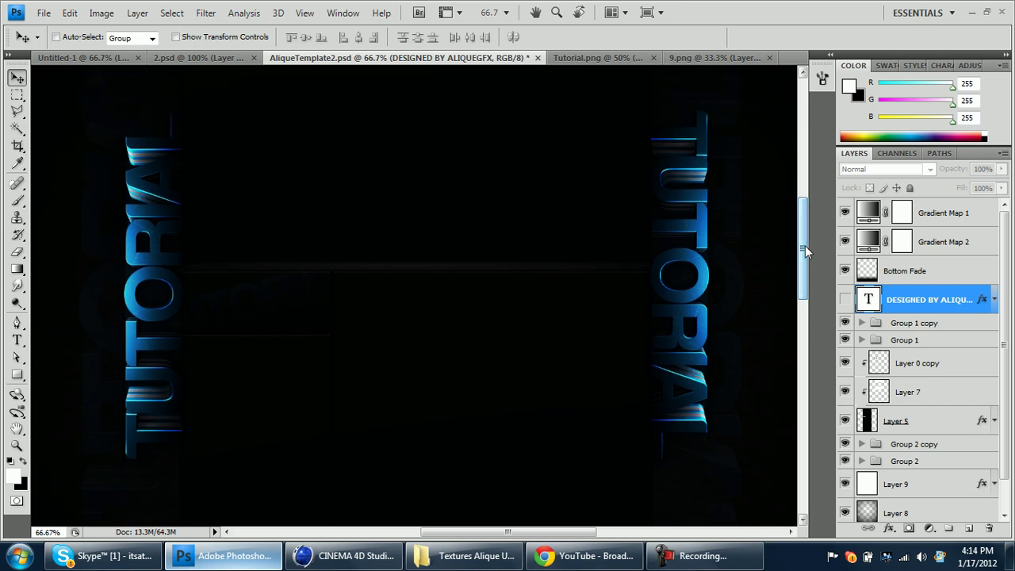
left_click(702, 556)
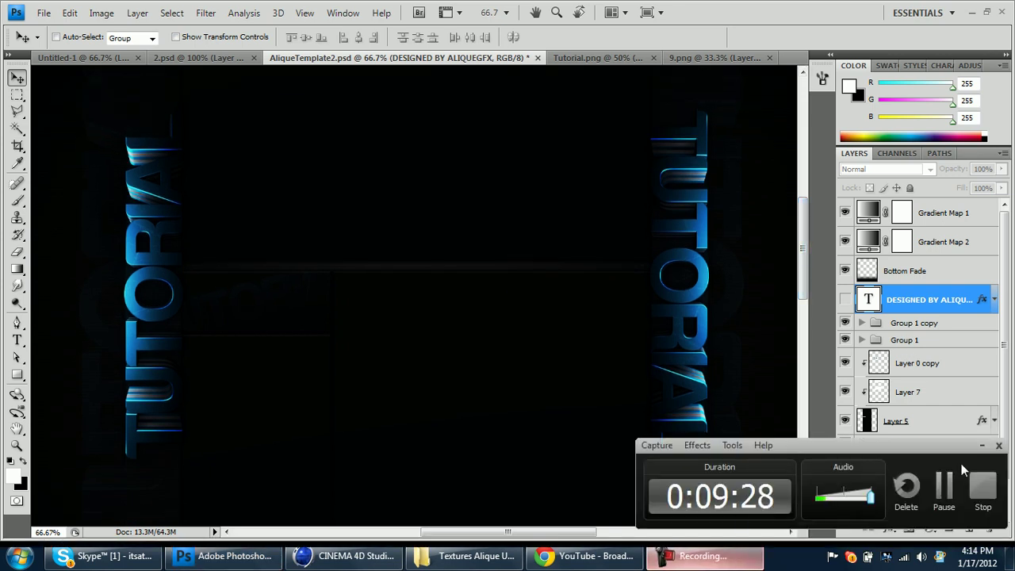